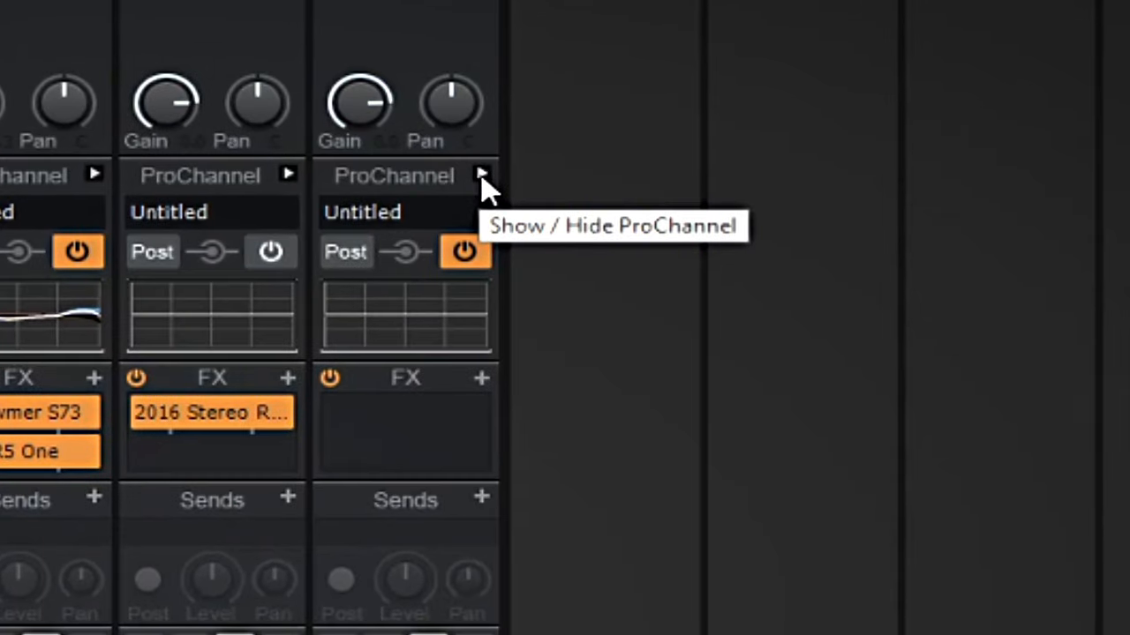
# Show the Demo Bus ProChannel in the console and look through its stack of modules.
pyautogui.click(482, 176)
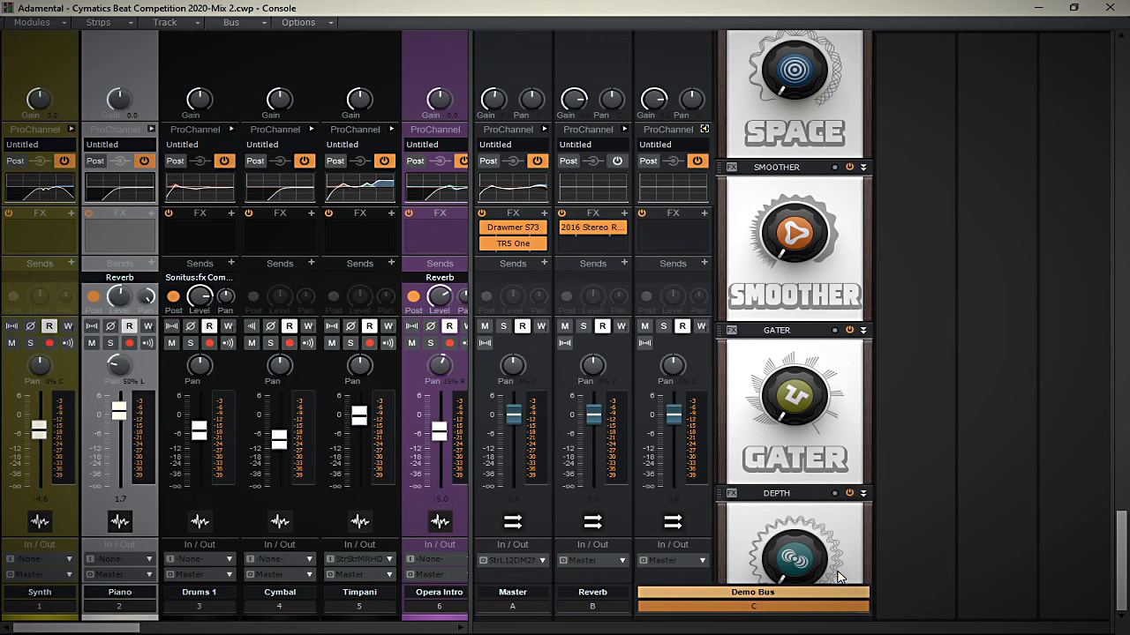
pyautogui.scroll(4, 838, 577)
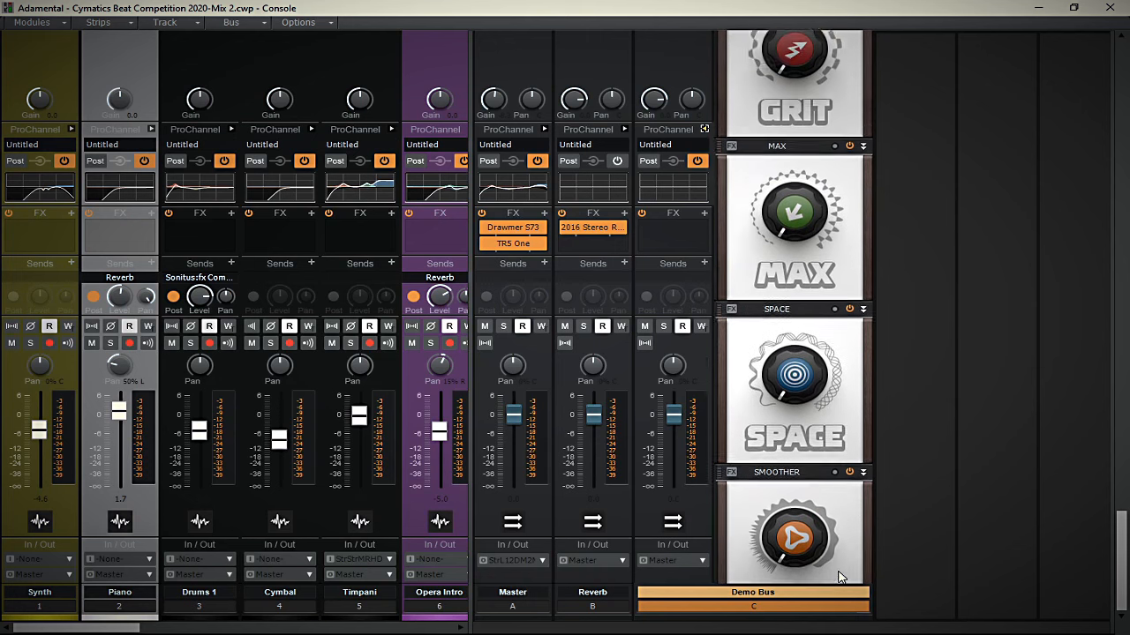
pyautogui.scroll(5, 839, 577)
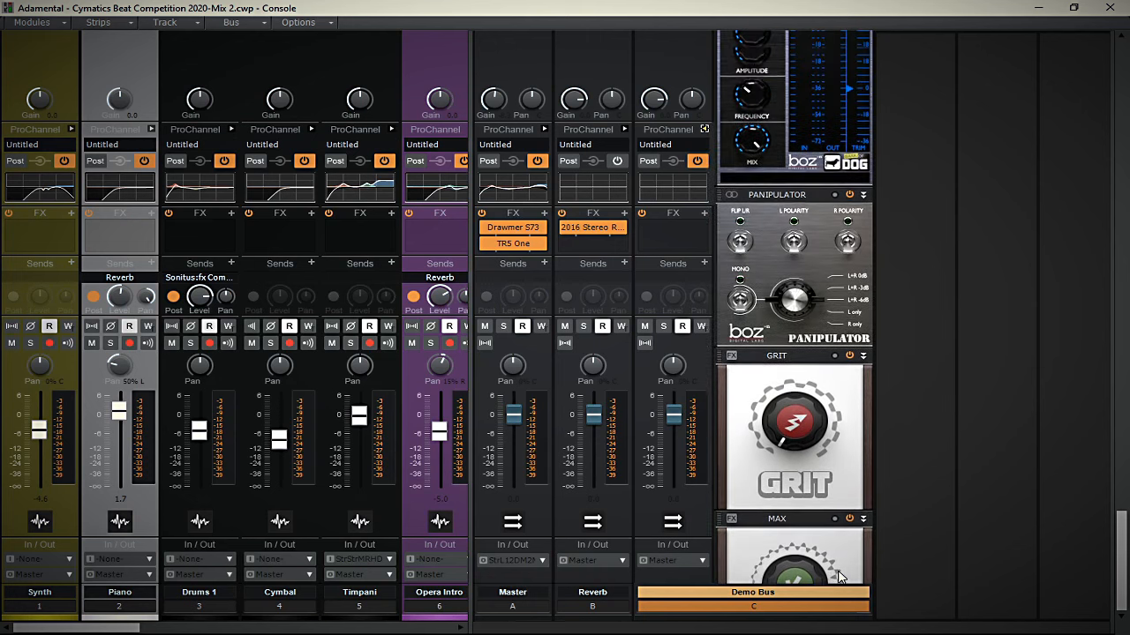
pyautogui.scroll(5, 841, 577)
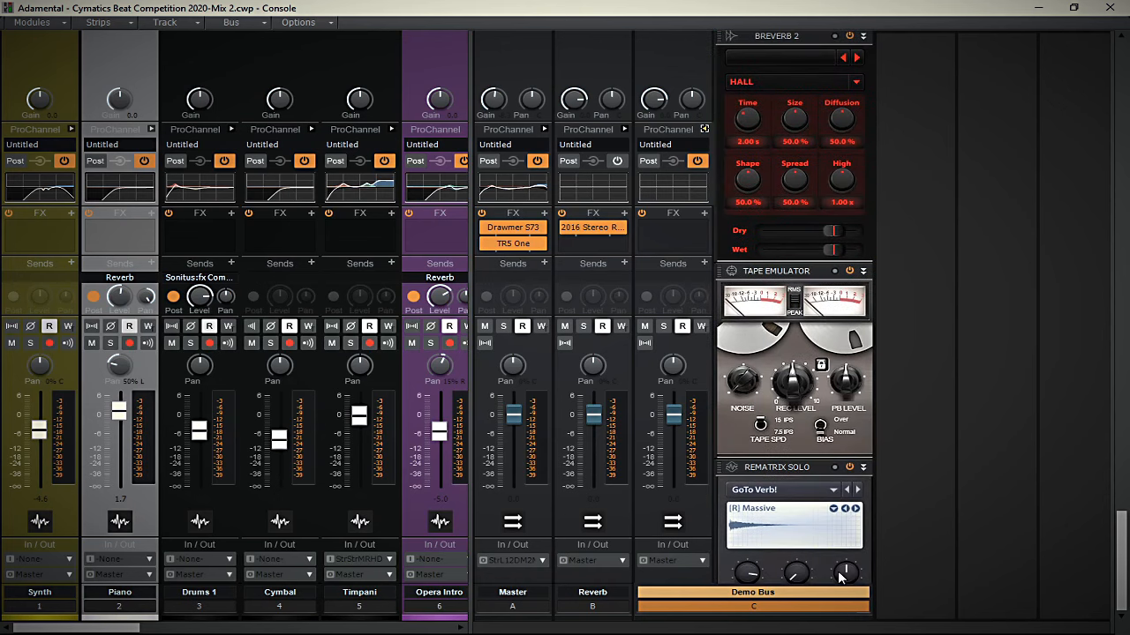
pyautogui.scroll(5, 840, 577)
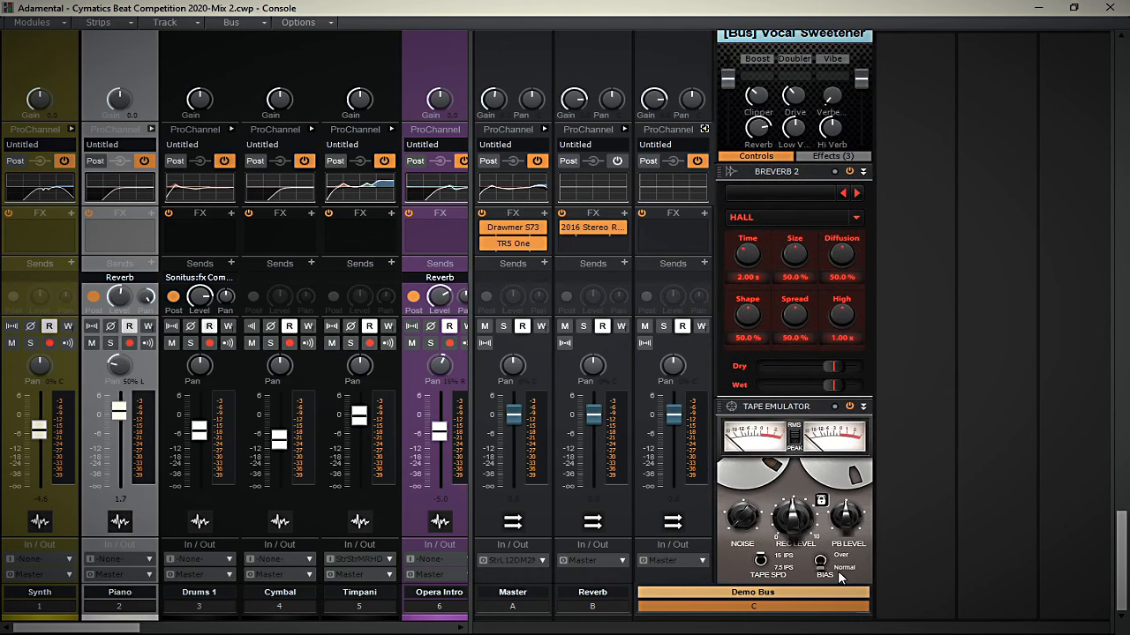
pyautogui.scroll(6, 840, 577)
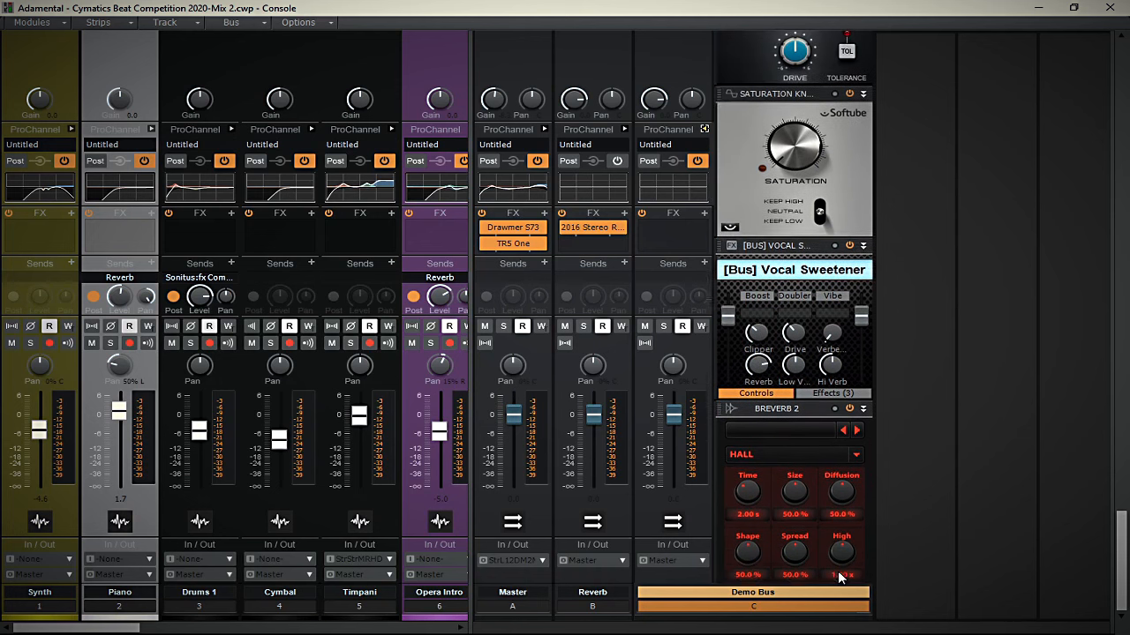
pyautogui.scroll(6, 840, 577)
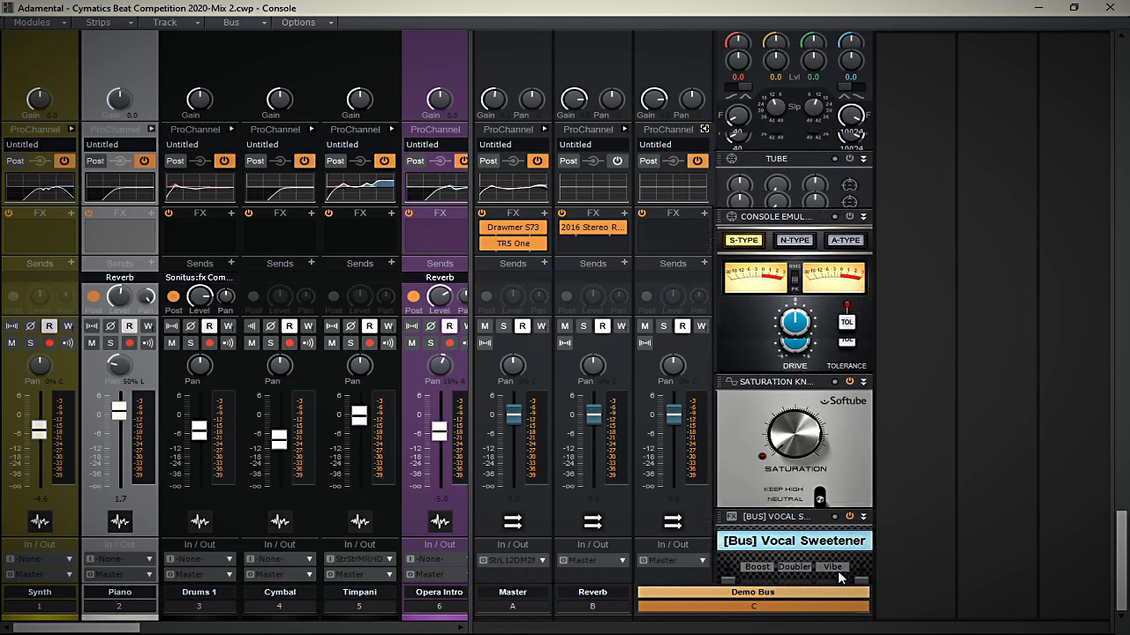
pyautogui.scroll(6, 840, 577)
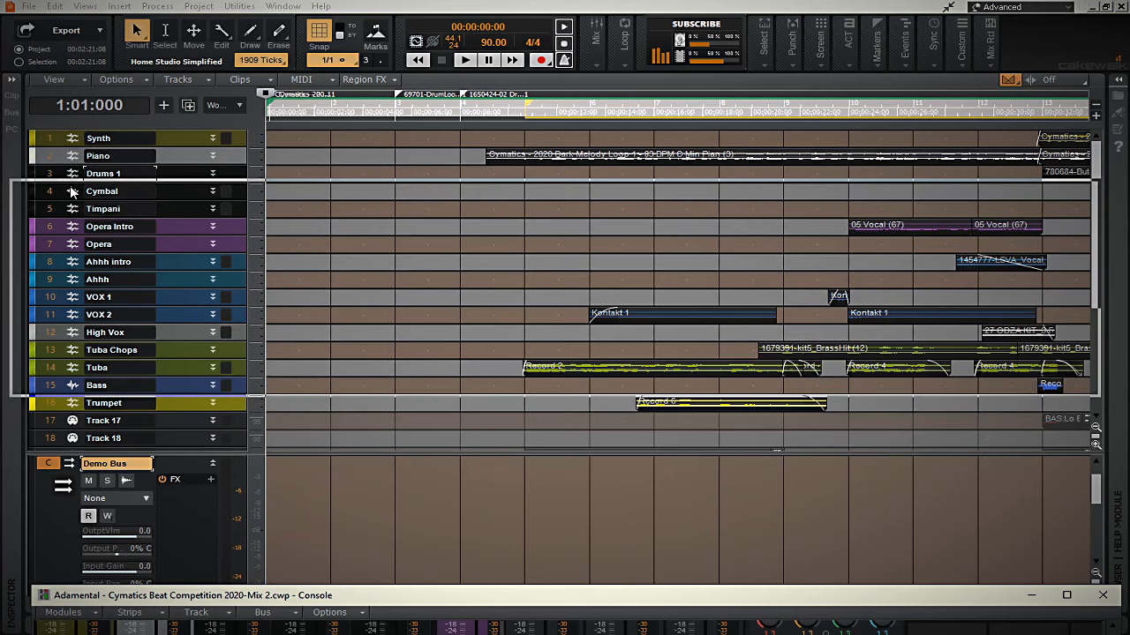
# Dock the console in the MultiDock and bring the upper part of the Demo Bus ProChannel into view.
pyautogui.moveTo(69, 187); pyautogui.dragTo(83, 625)
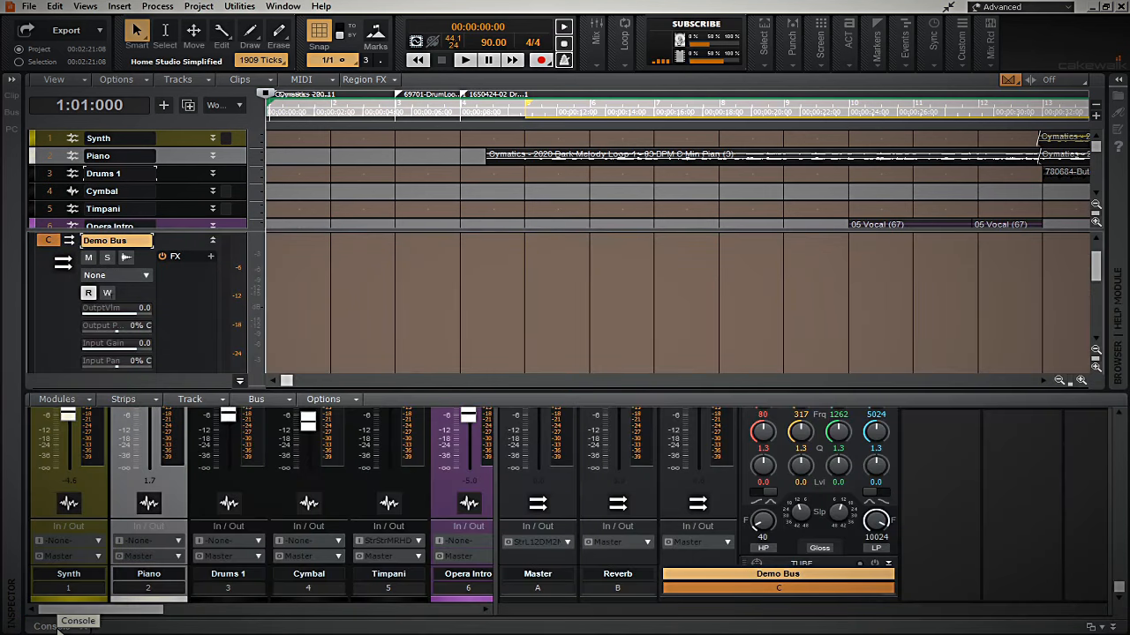
pyautogui.scroll(2, 797, 503)
pyautogui.scroll(5, 797, 503)
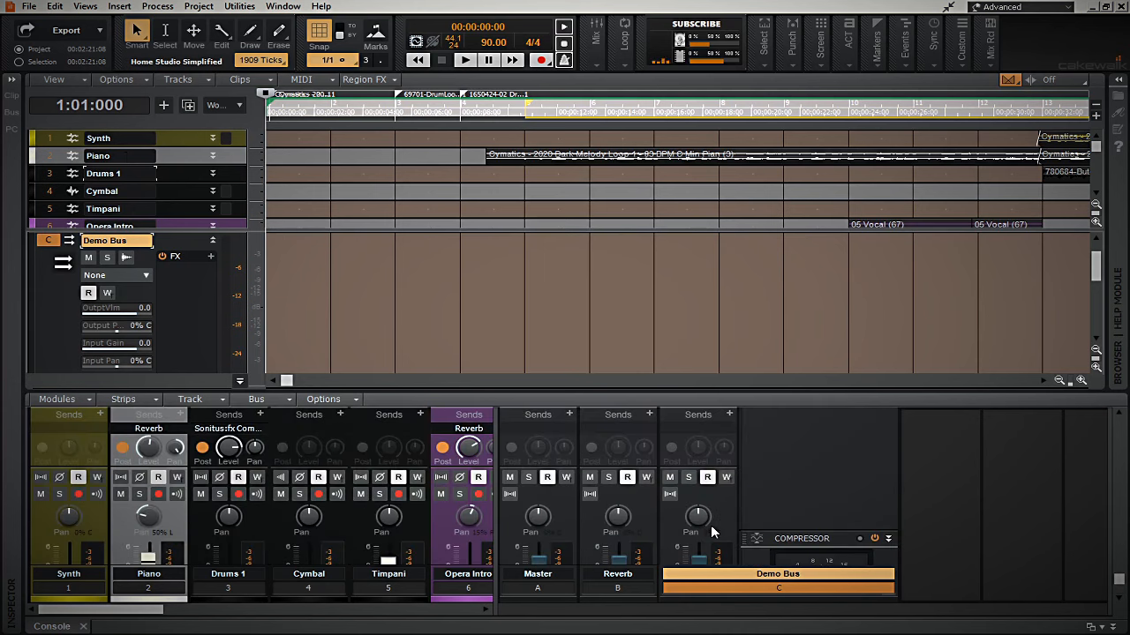
pyautogui.scroll(1, 713, 532)
# Display the Demo Bus ProChannel in the inspector and toggle its display on the Demo Bus console strip.
pyautogui.hotkey('ctrl', 's')
pyautogui.click(14, 141)
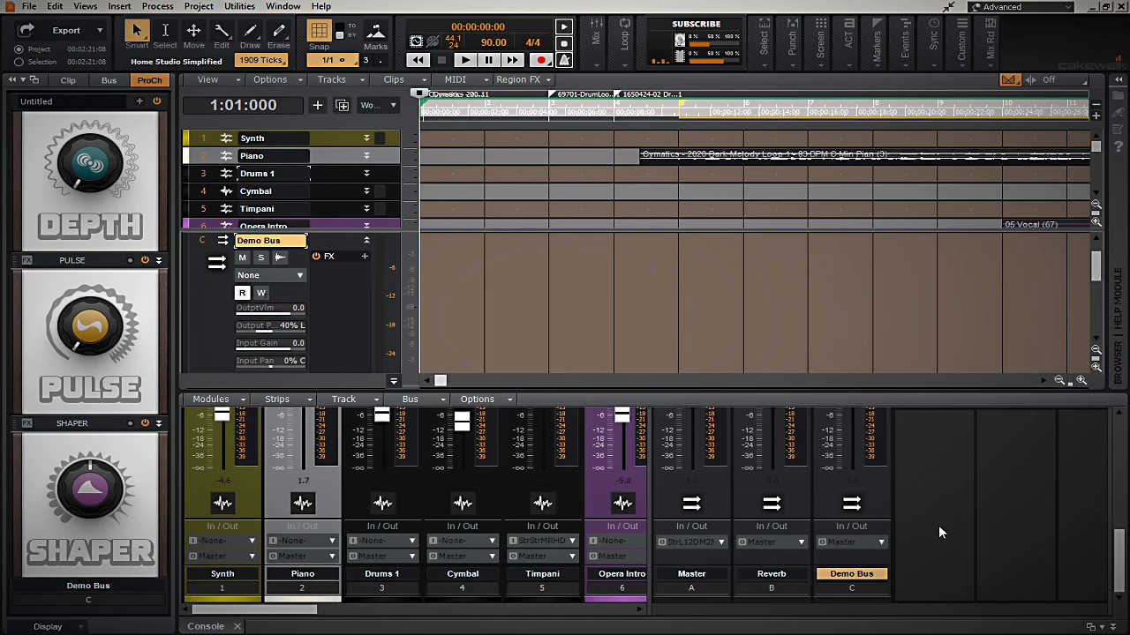
pyautogui.scroll(8, 938, 526)
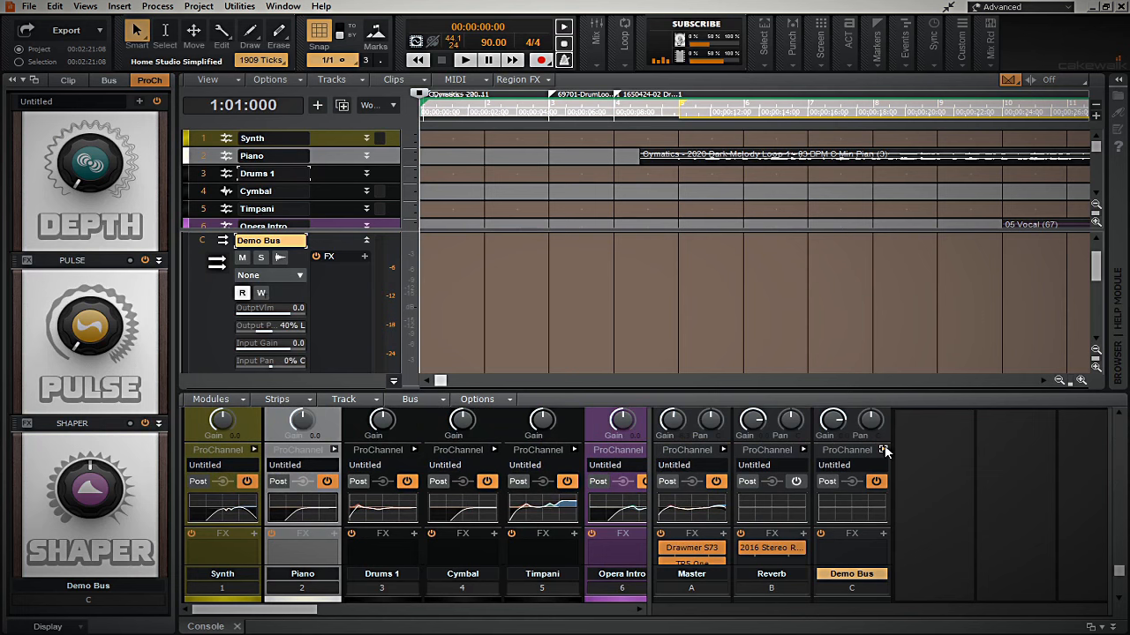
pyautogui.click(883, 450)
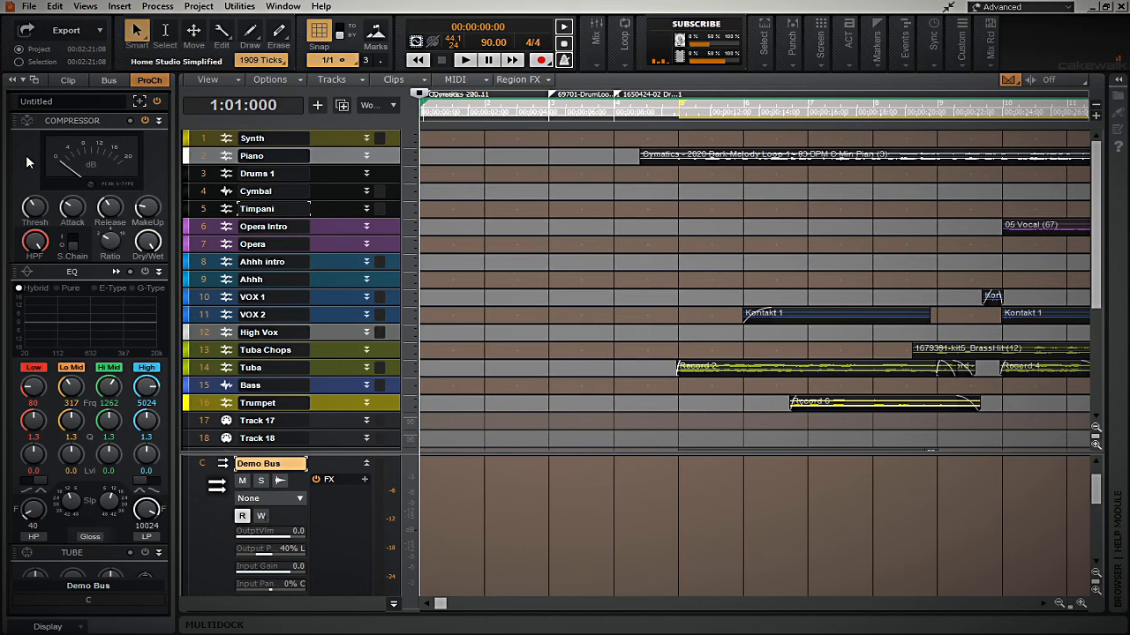
# Collapse and expand the inspector several times, finishing with the Demo Bus ProChannel view open.
pyautogui.click(12, 80)
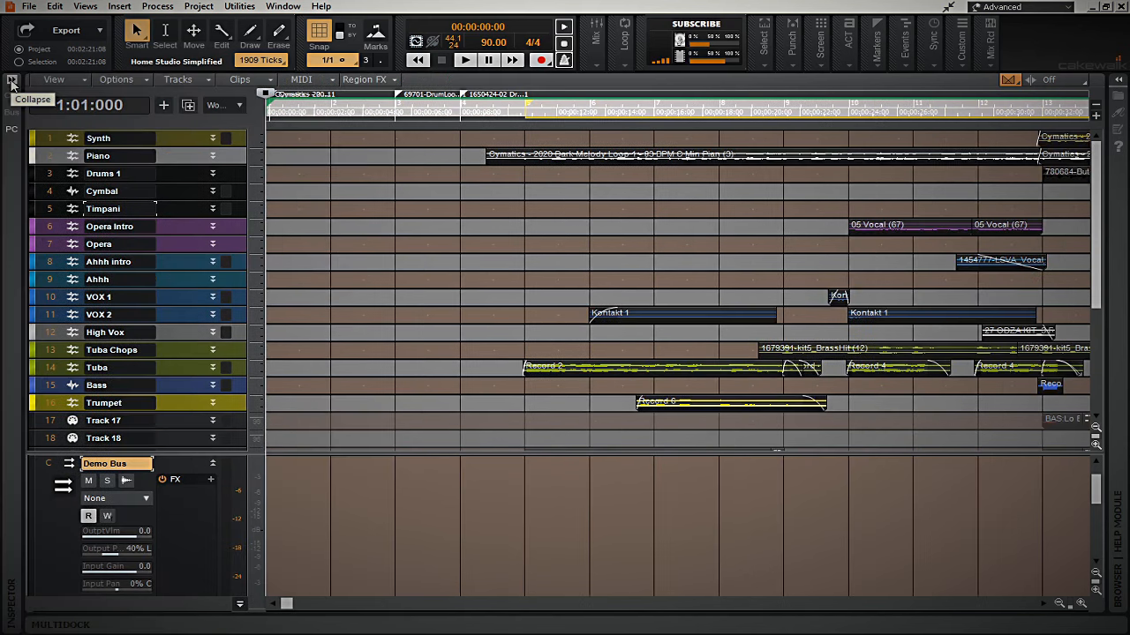
pyautogui.click(11, 80)
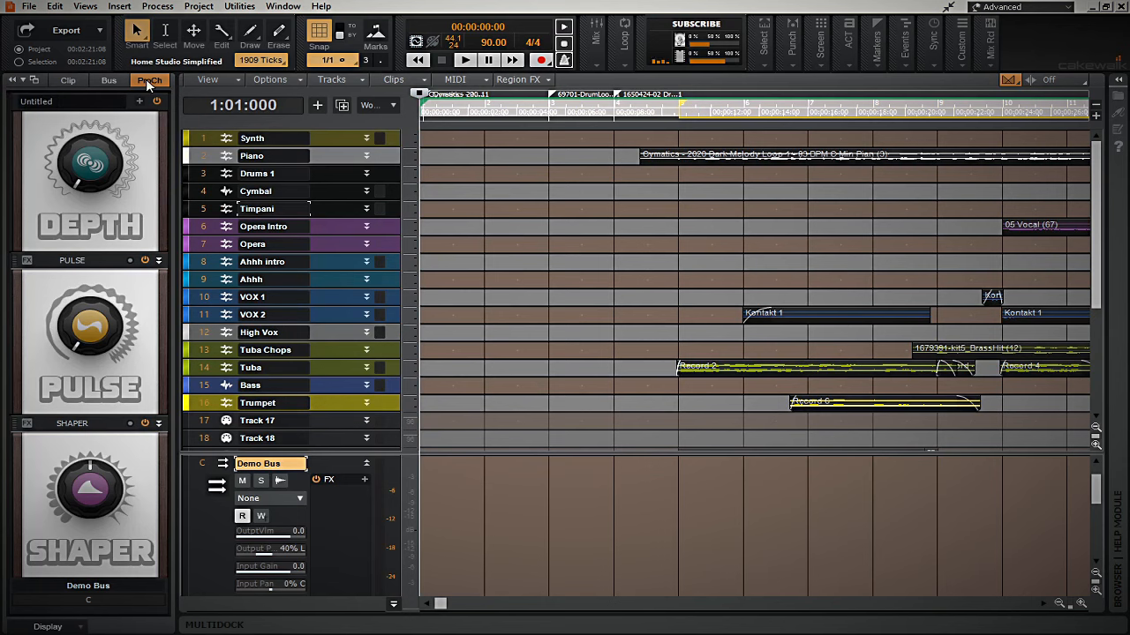
pyautogui.click(148, 82)
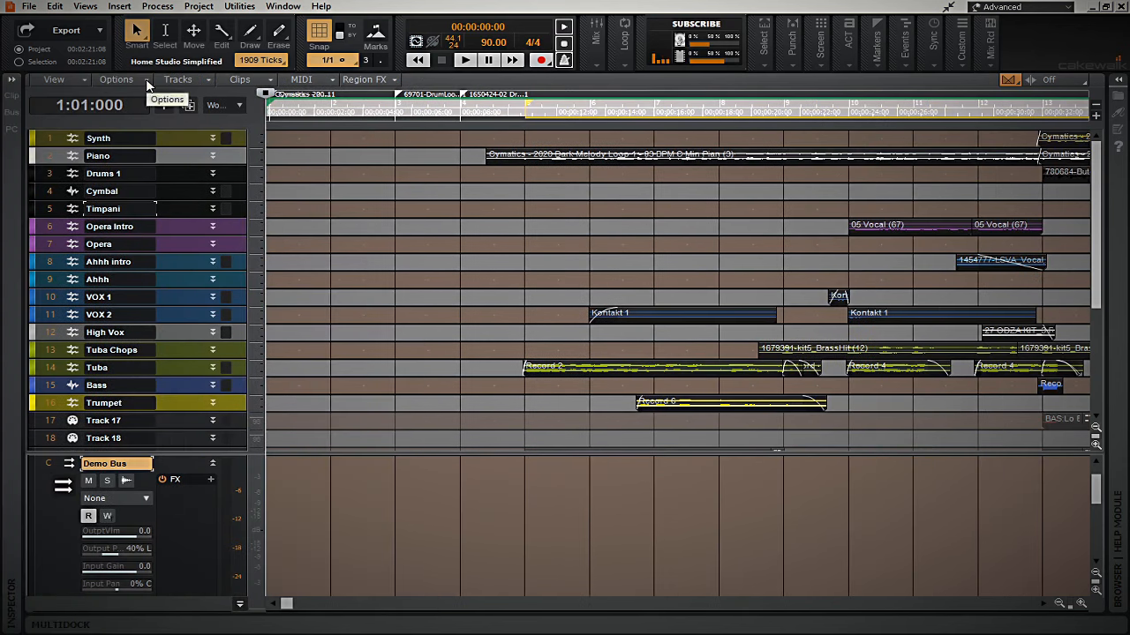
pyautogui.click(12, 82)
pyautogui.click(11, 81)
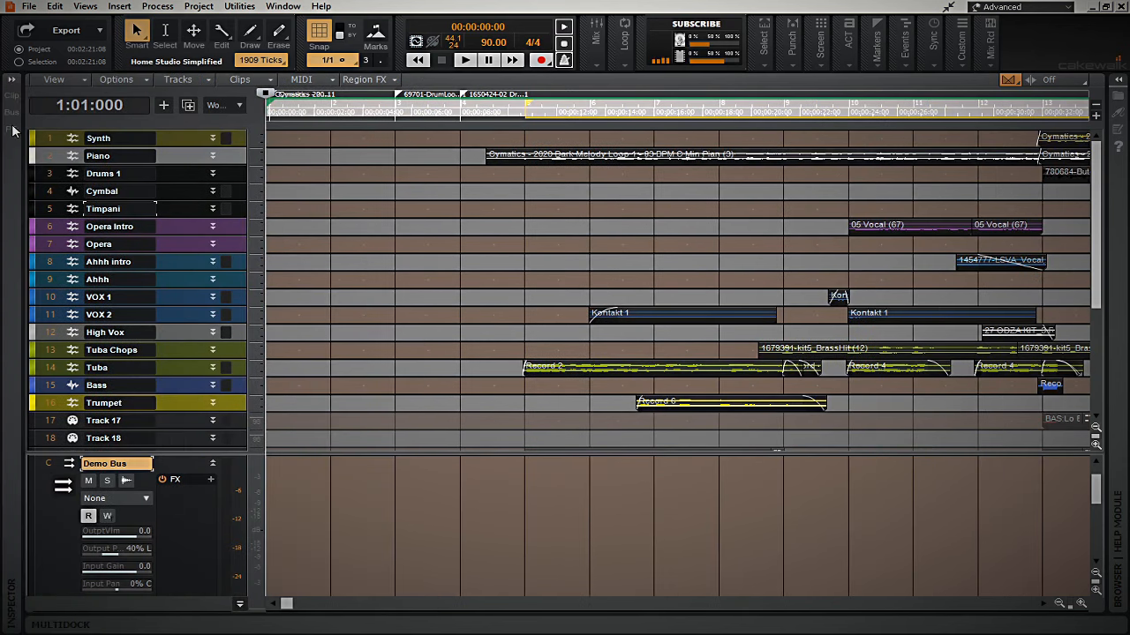
pyautogui.click(13, 136)
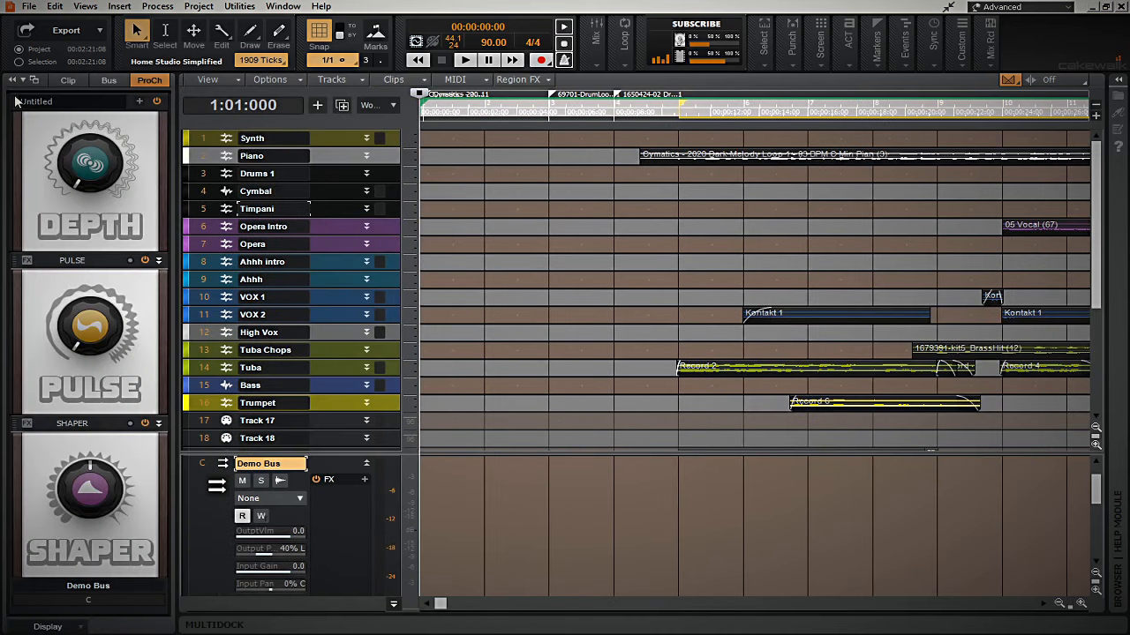
# View the list of ProChannel modules that can be added and the options for the Pulse module.
pyautogui.click(138, 101)
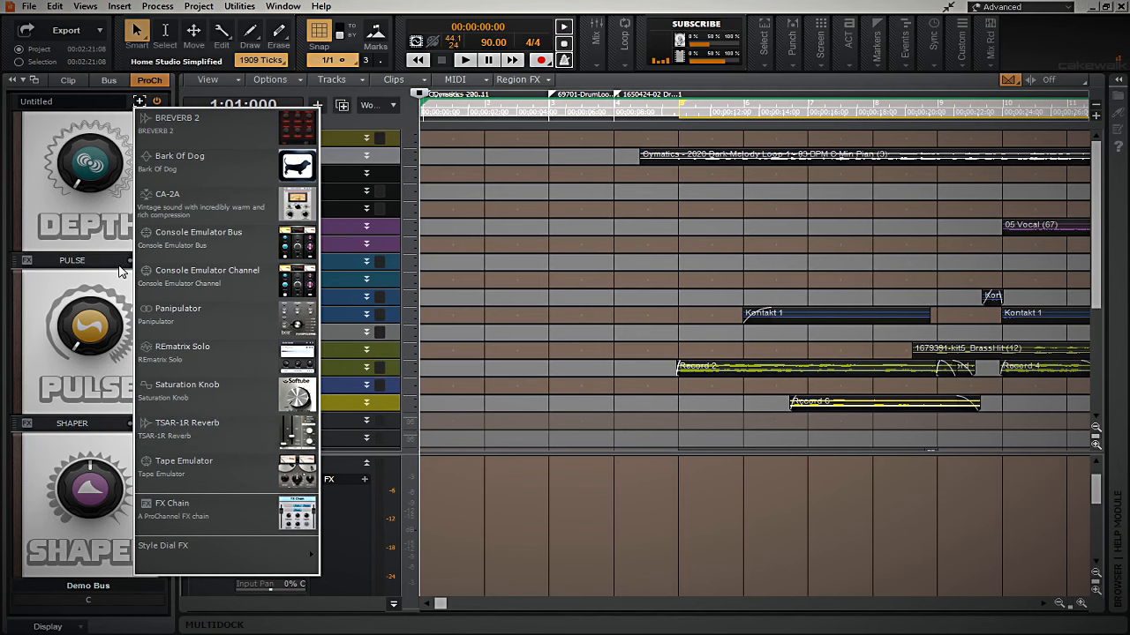
pyautogui.click(82, 262)
pyautogui.rightClick(81, 262)
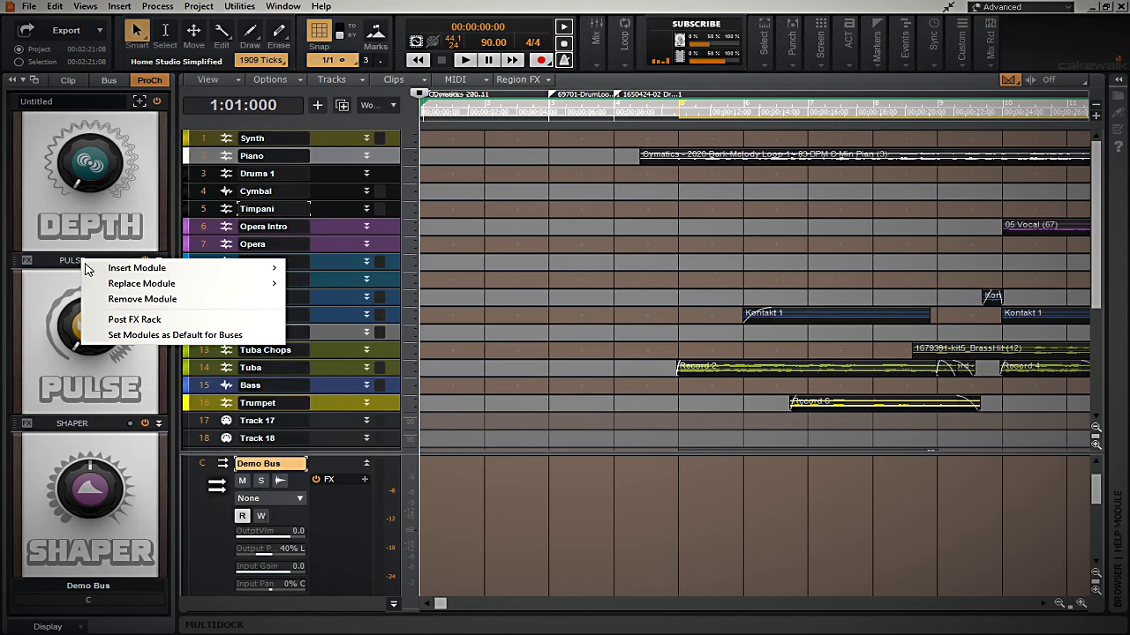
pyautogui.moveTo(176, 268)
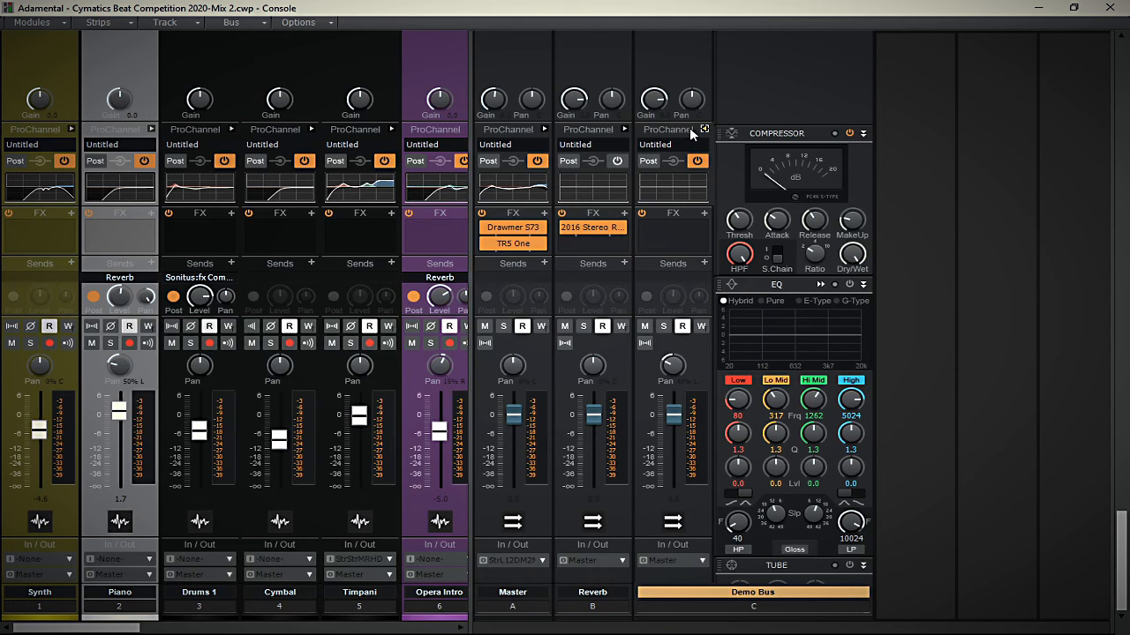
# View the module options for the empty area of the Demo Bus ProChannel and for its Compressor module.
pyautogui.rightClick(785, 103)
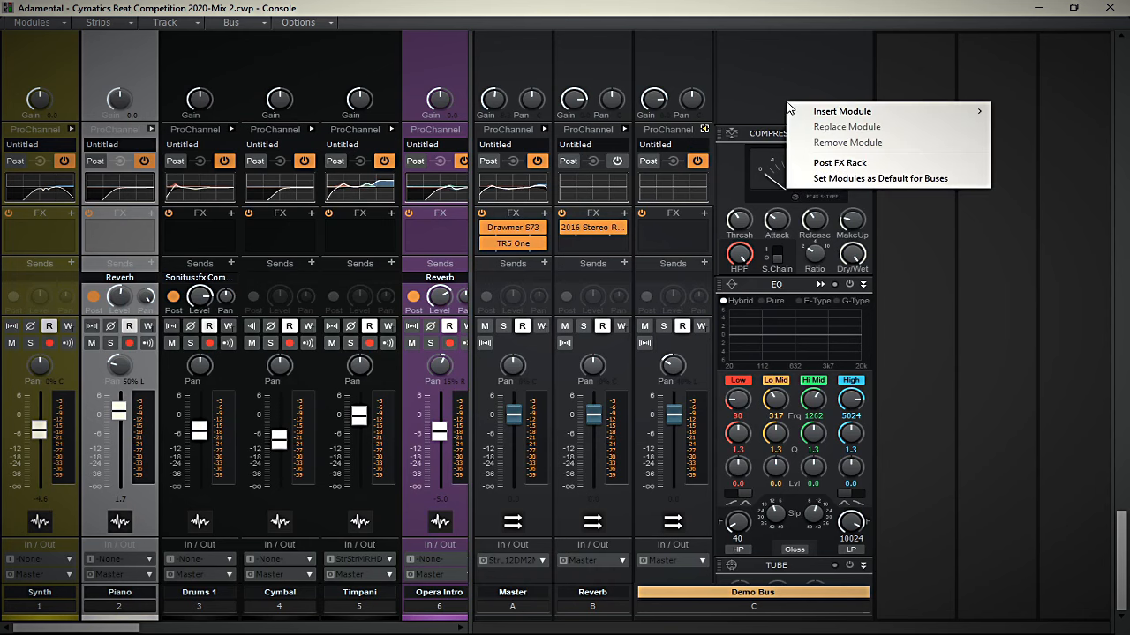
pyautogui.moveTo(807, 112)
pyautogui.click(778, 64)
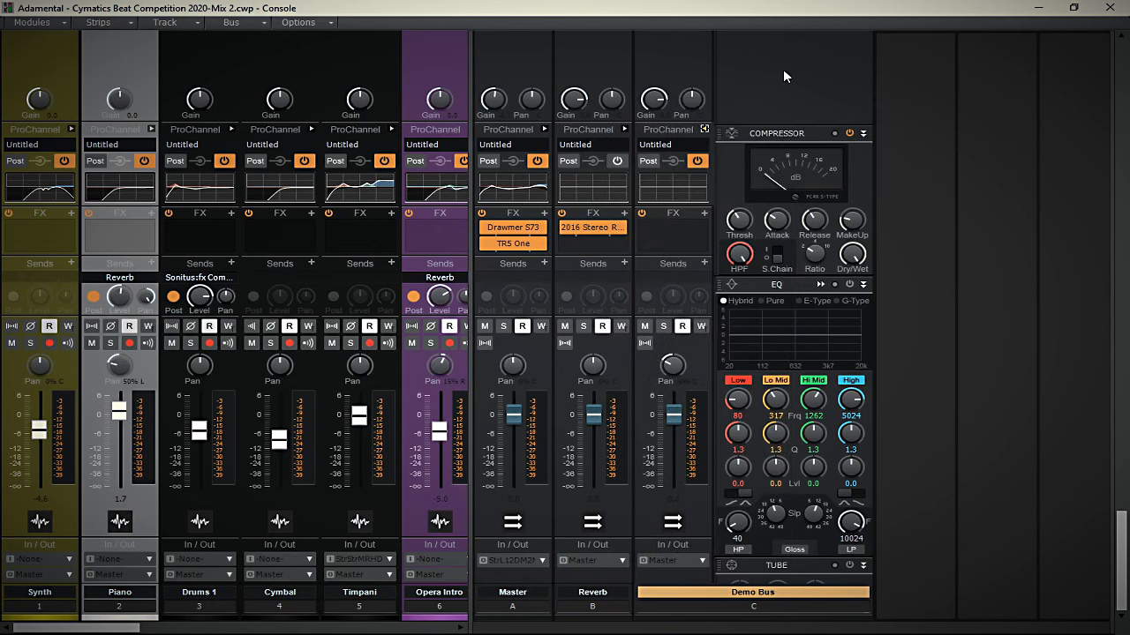
pyautogui.rightClick(782, 131)
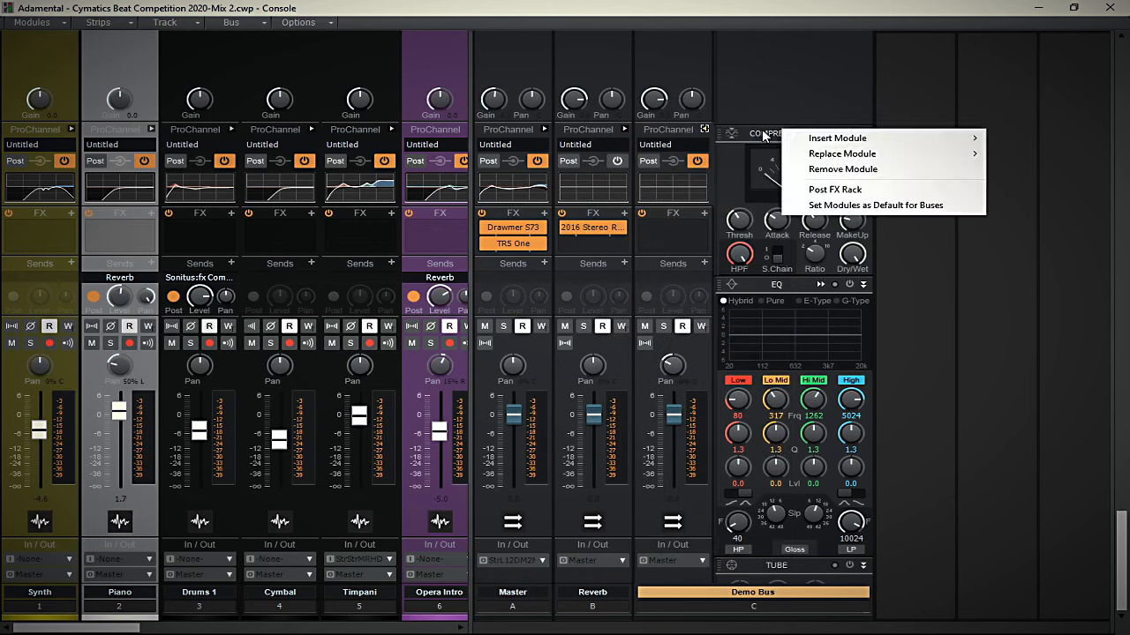
pyautogui.click(759, 148)
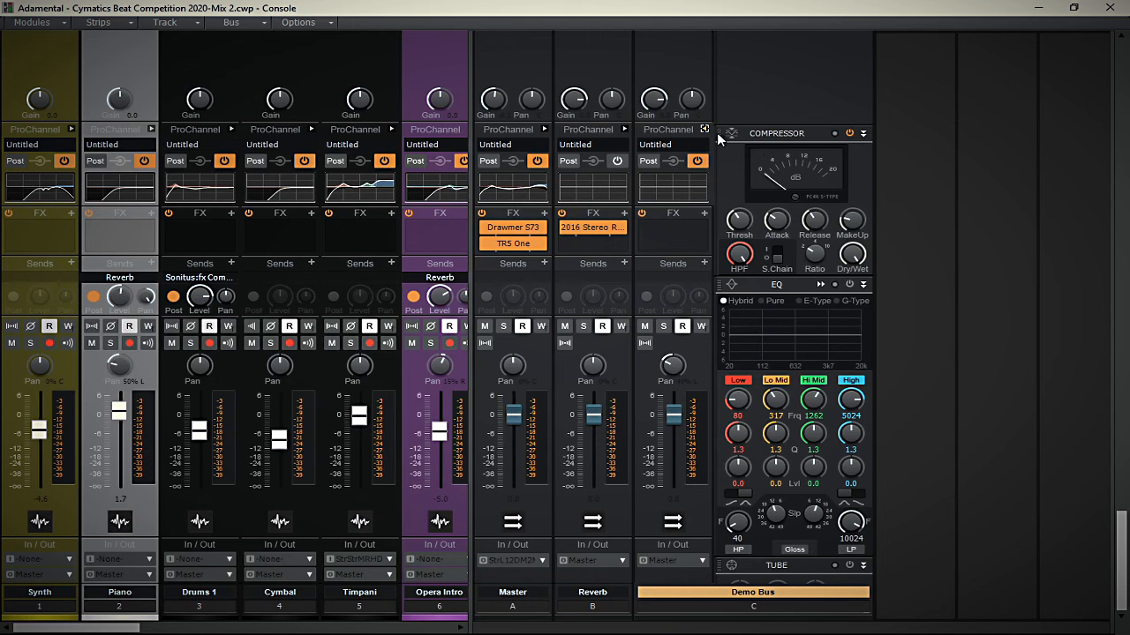
# Move the Compressor module below the Tube module and return it above the EQ.
pyautogui.moveTo(733, 133); pyautogui.dragTo(750, 404)
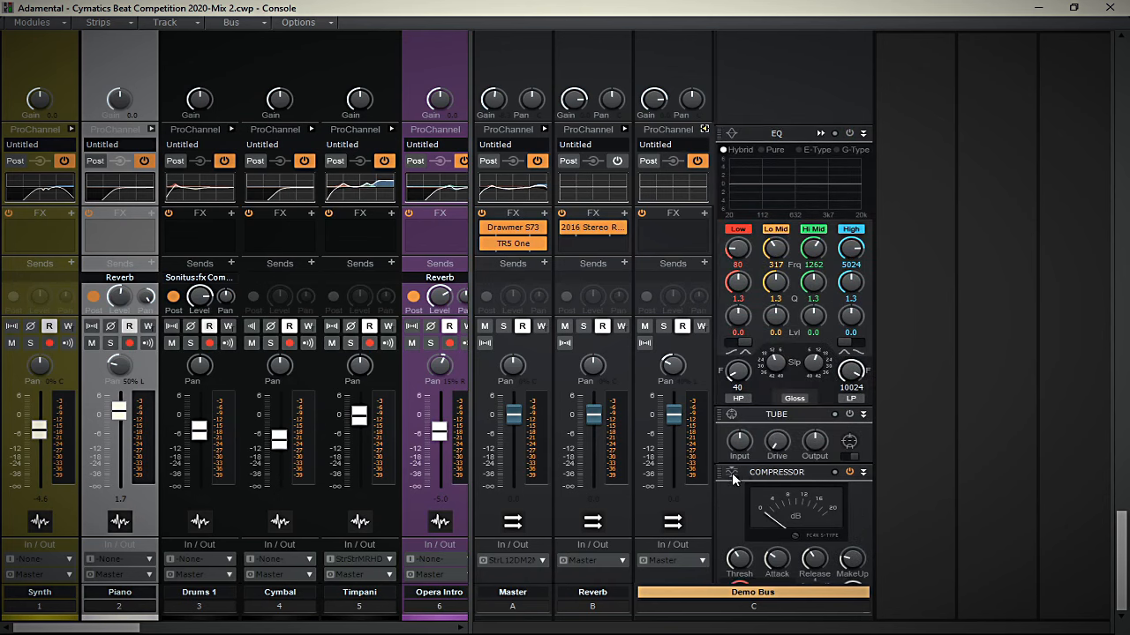
pyautogui.moveTo(718, 478); pyautogui.dragTo(722, 417)
pyautogui.moveTo(726, 315); pyautogui.dragTo(730, 141)
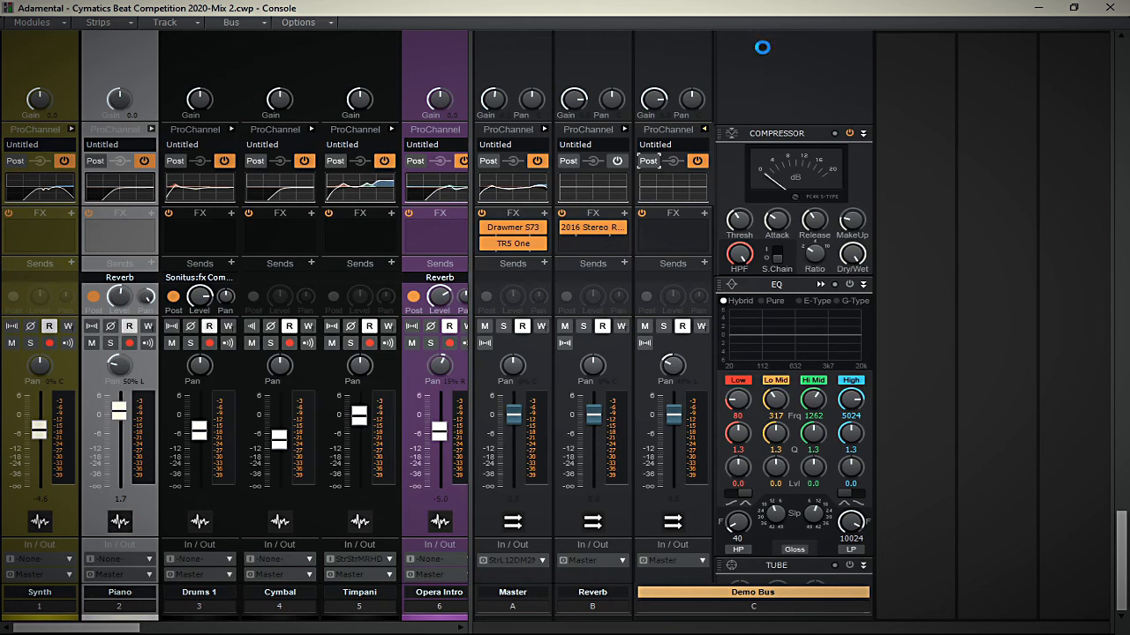
# Examine the Demo Bus ProChannel's Post FX Rack option and its available presets without loading one.
pyautogui.rightClick(767, 112)
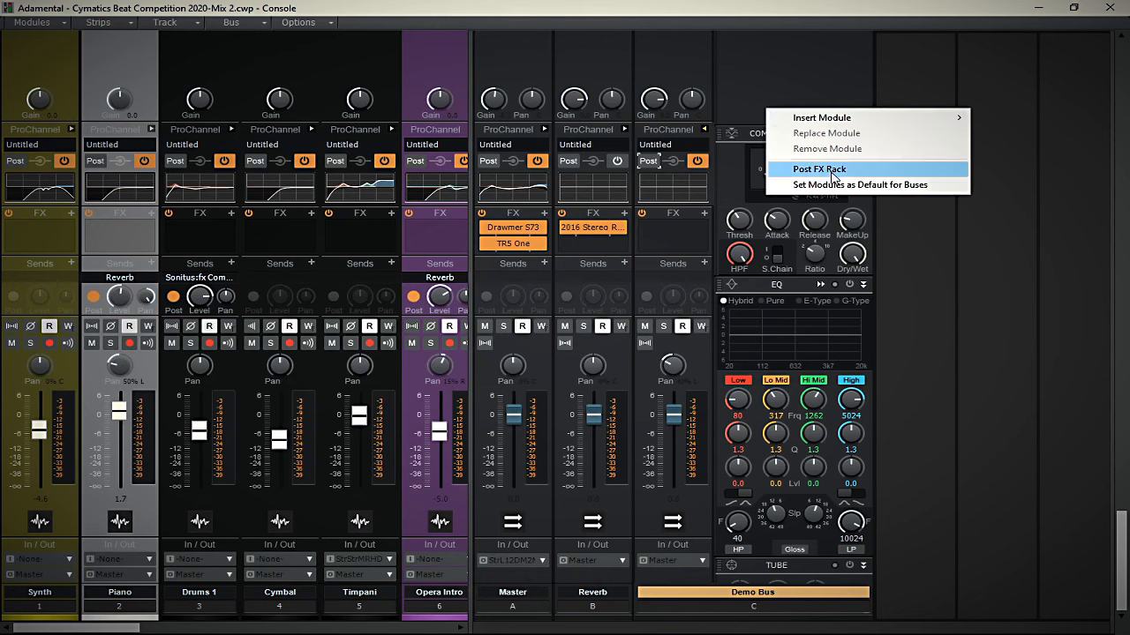
pyautogui.click(651, 162)
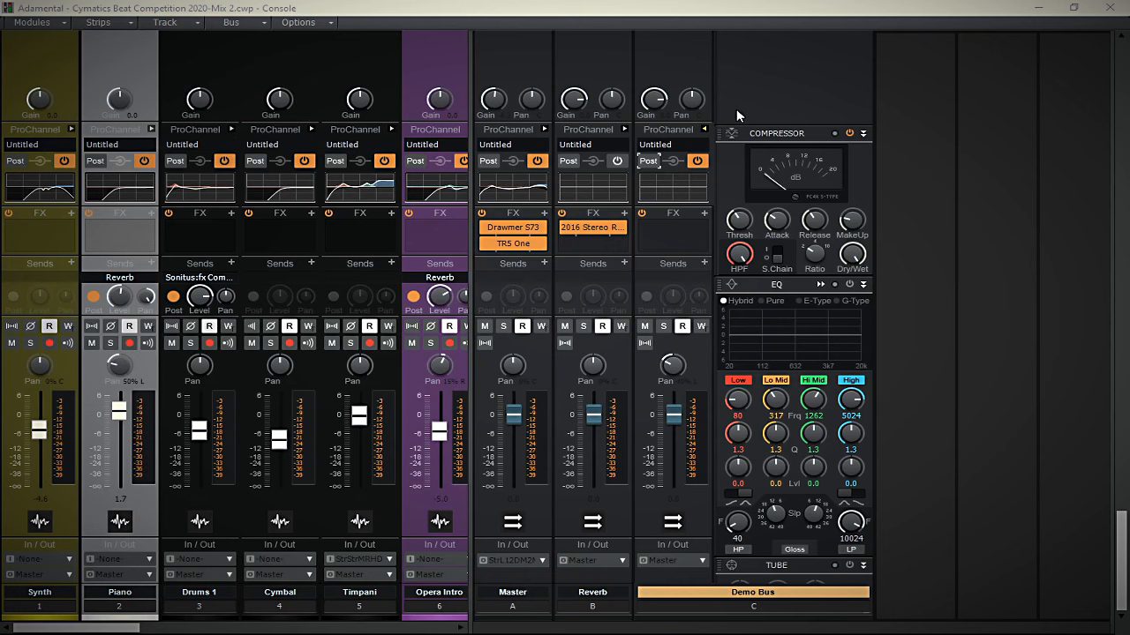
pyautogui.click(687, 145)
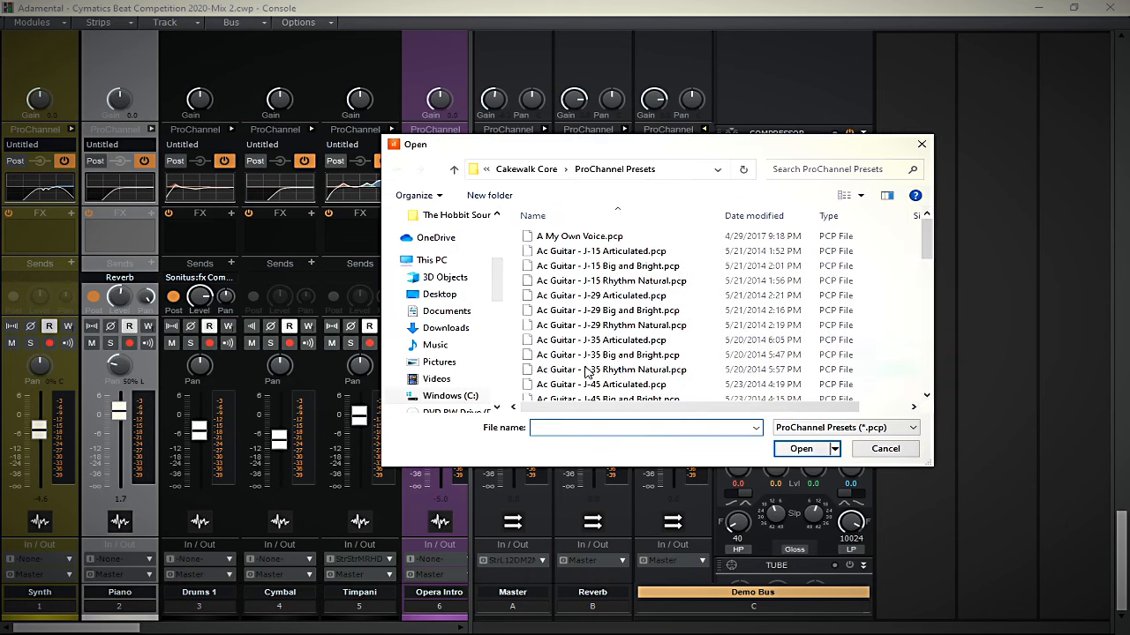
pyautogui.click(922, 144)
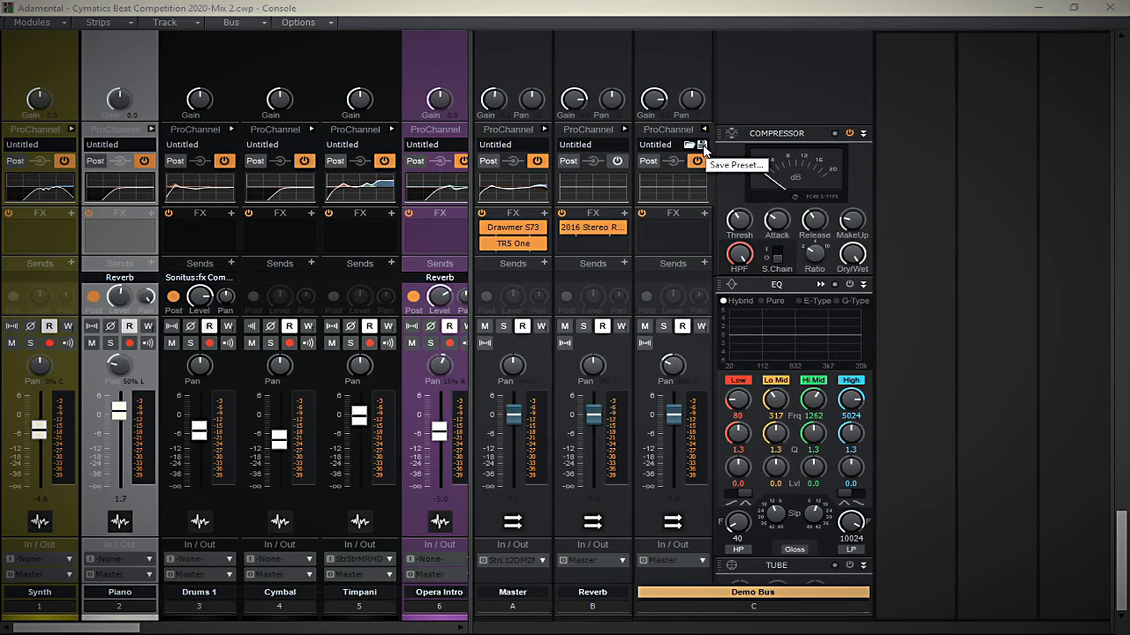
# Save the Demo Bus ProChannel setup as a preset named "All" in the ProChannel Presets folder.
pyautogui.scroll(-1, 689, 154)
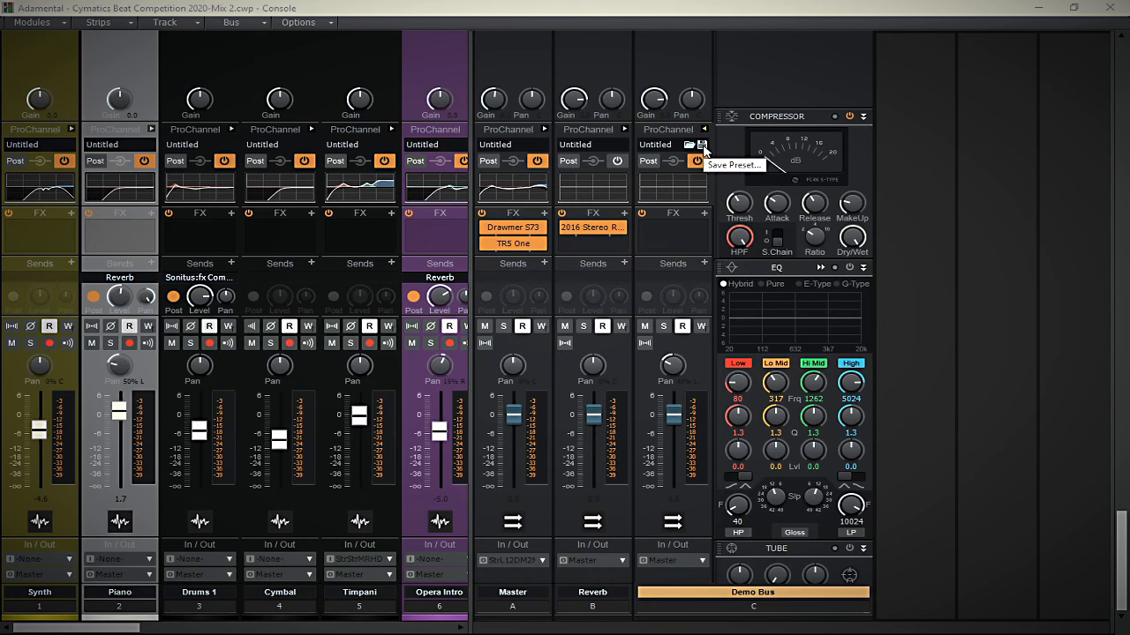
pyautogui.click(702, 146)
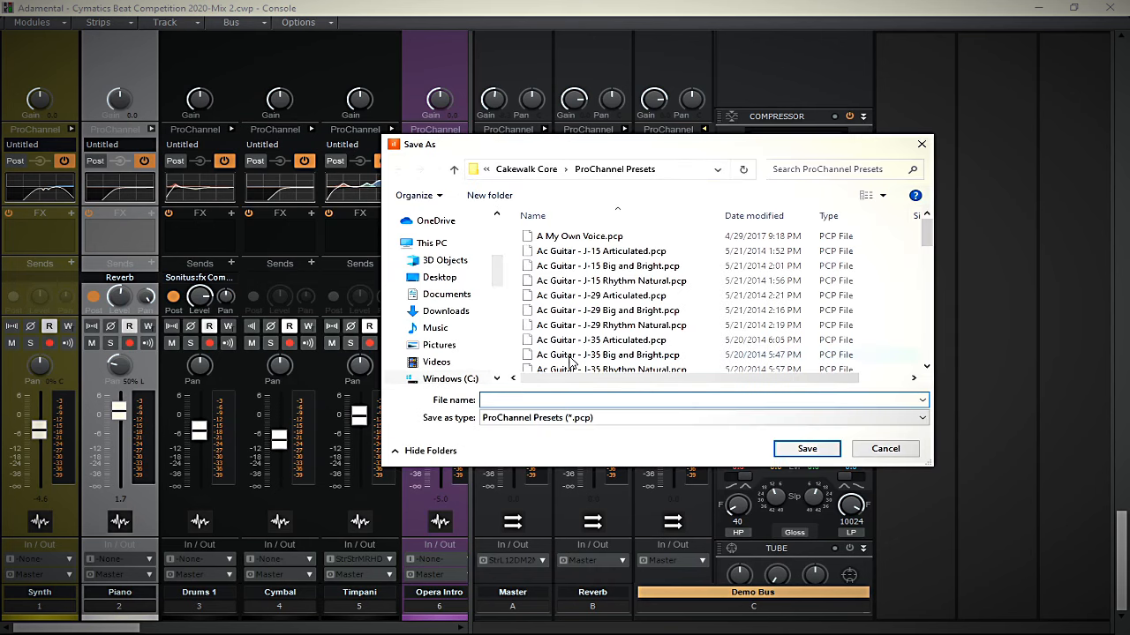
pyautogui.write('All')
pyautogui.press('Return')
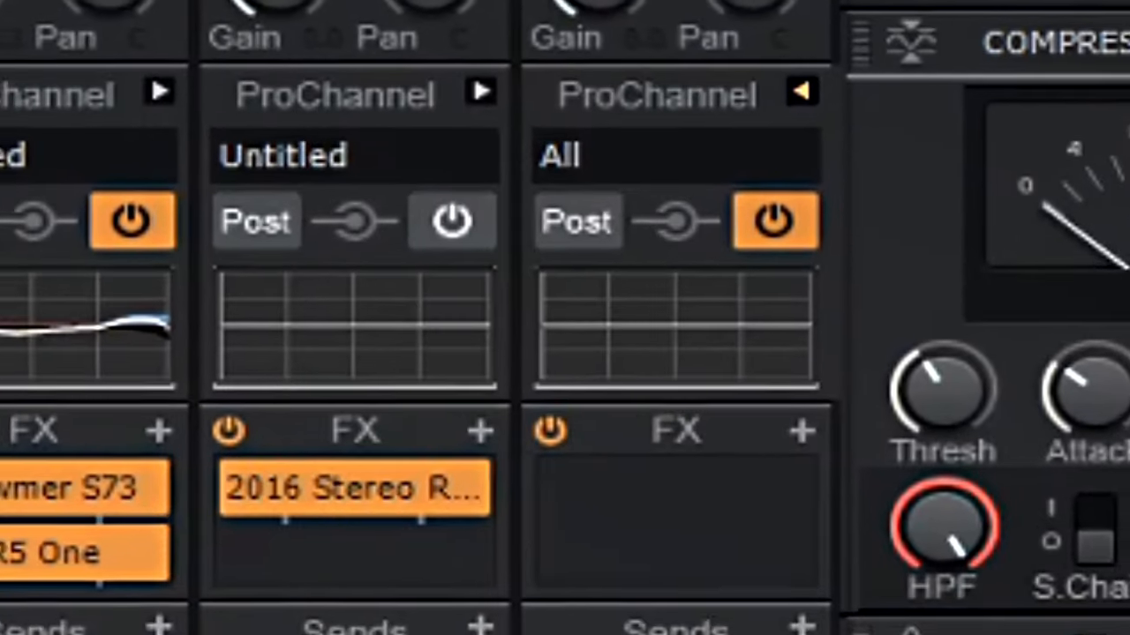
pyautogui.moveTo(585, 181)
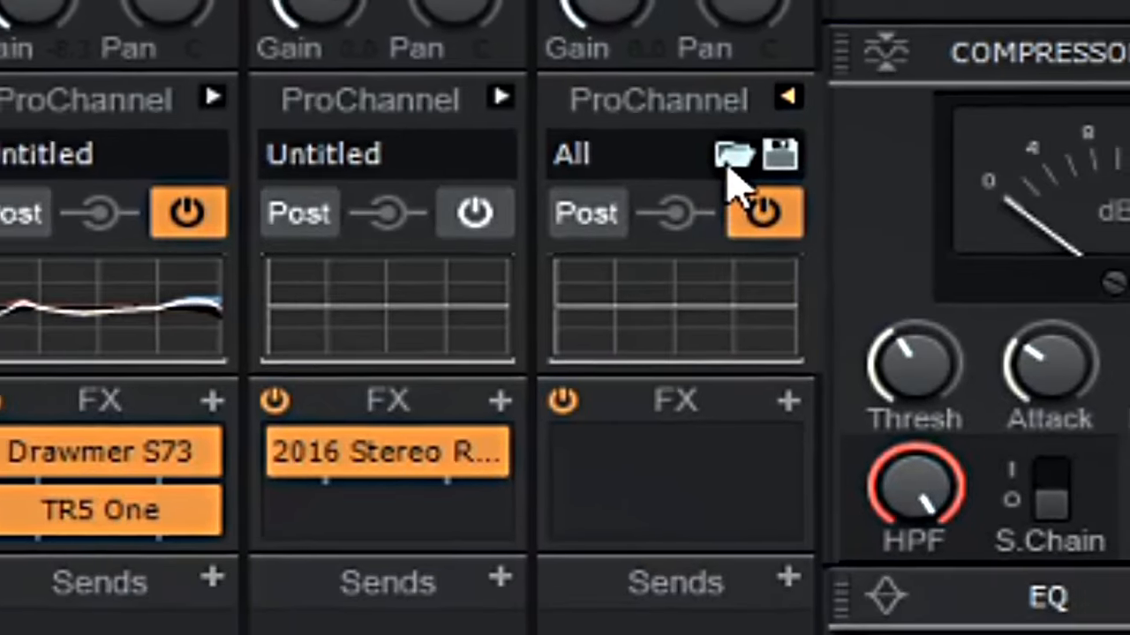
# Load the ProChannel preset "A My Own Voice" on the Demo Bus.
pyautogui.click(738, 166)
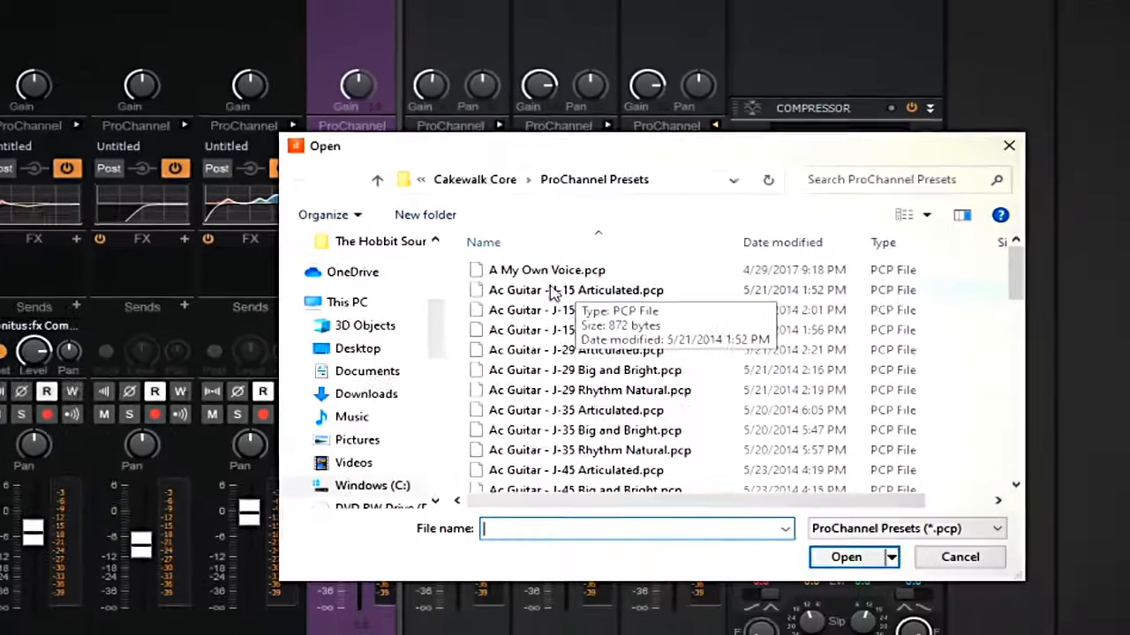
pyautogui.click(547, 272)
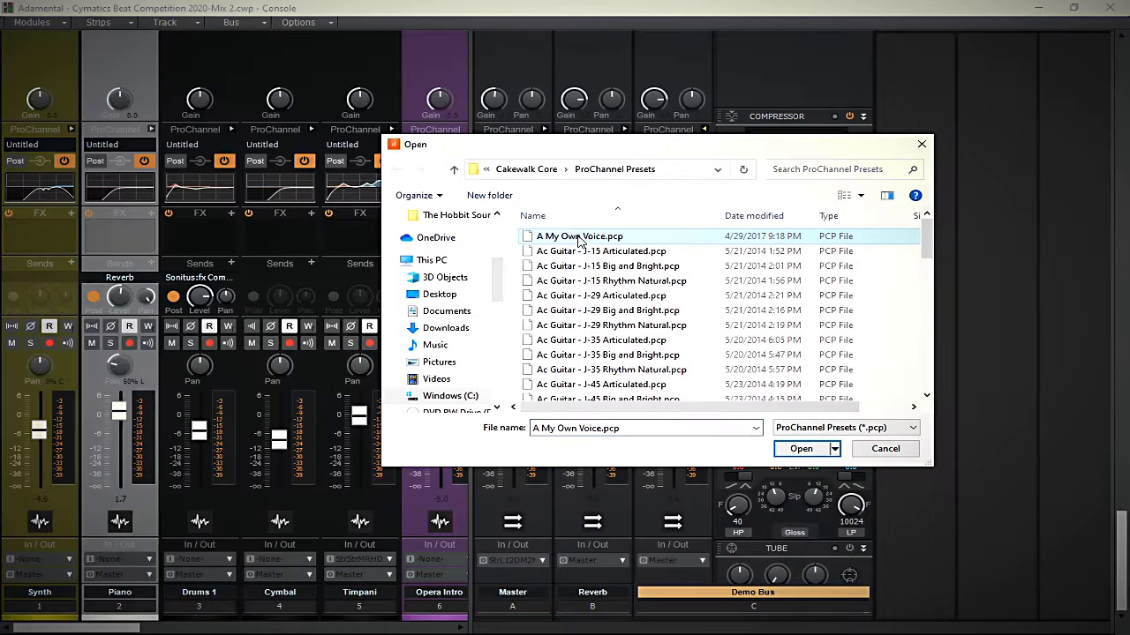
pyautogui.click(802, 448)
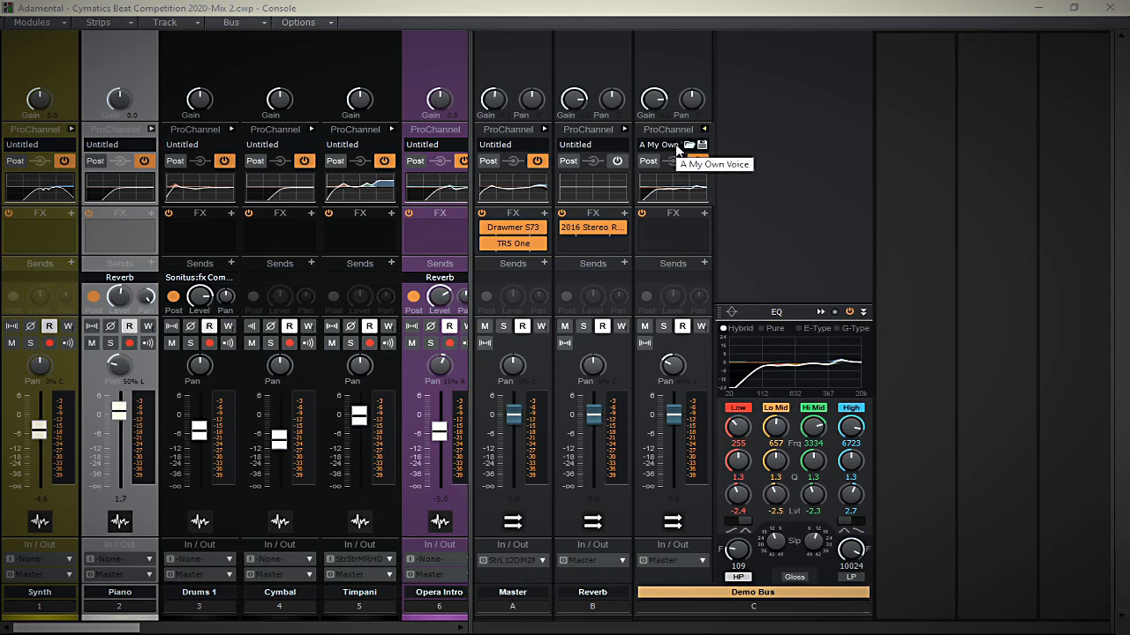
# Load the "All" preset from the ProChannel Presets folder on the Demo Bus.
pyautogui.click(689, 145)
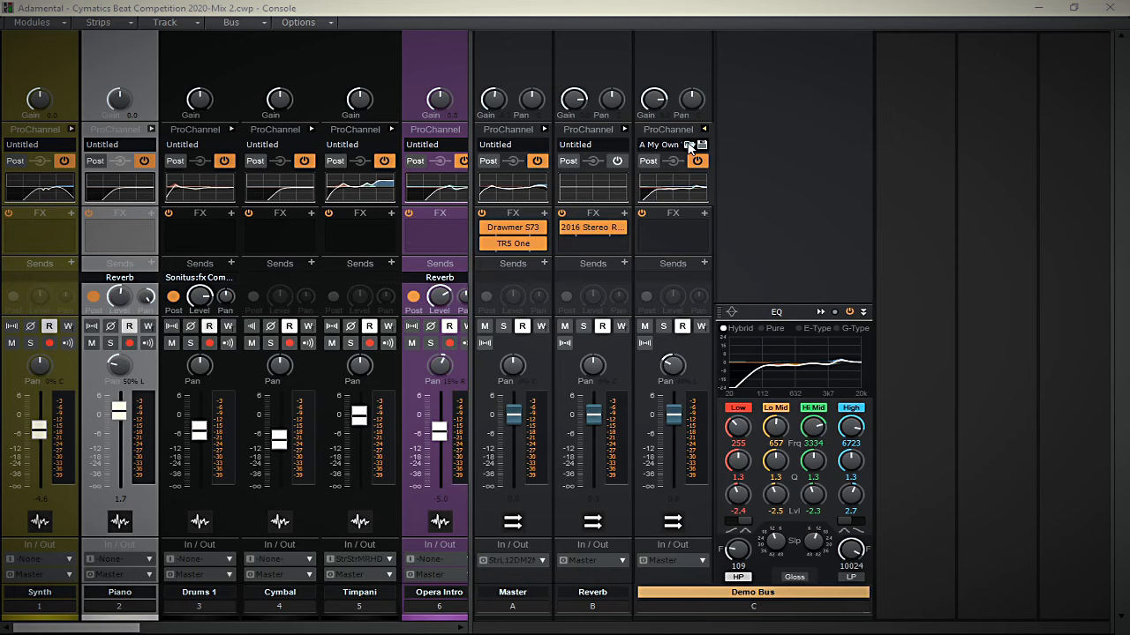
pyautogui.scroll(-8, 551, 362)
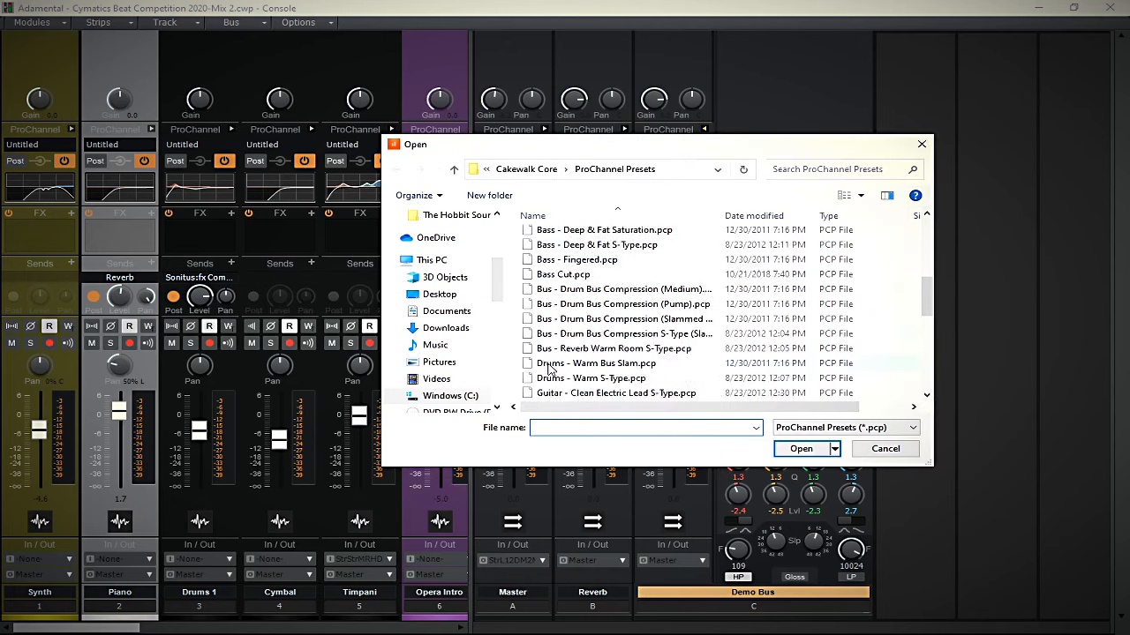
pyautogui.scroll(10, 551, 369)
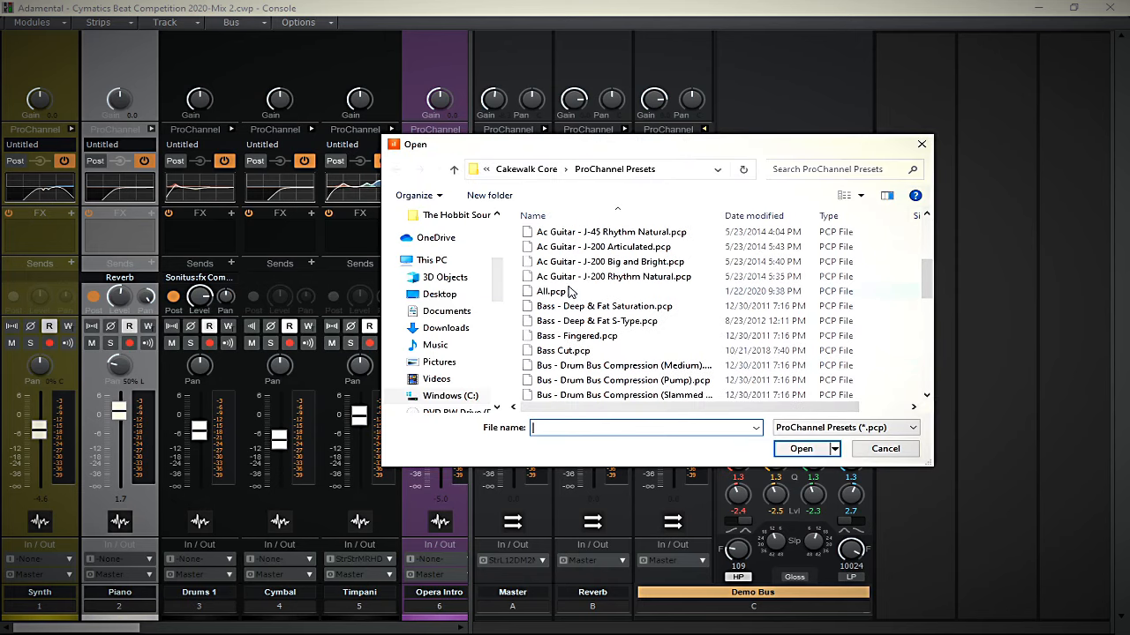
pyautogui.doubleClick(567, 288)
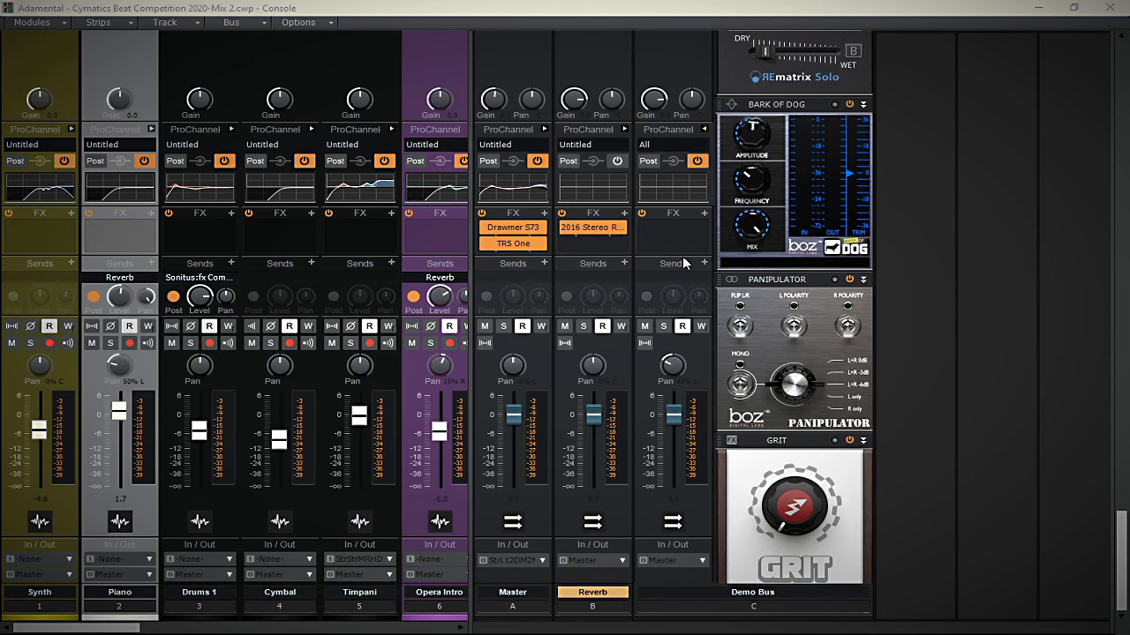
# Look through the Demo Bus ProChannel modules from Grit and Panipulator up to the Tube and EQ.
pyautogui.scroll(8, 684, 263)
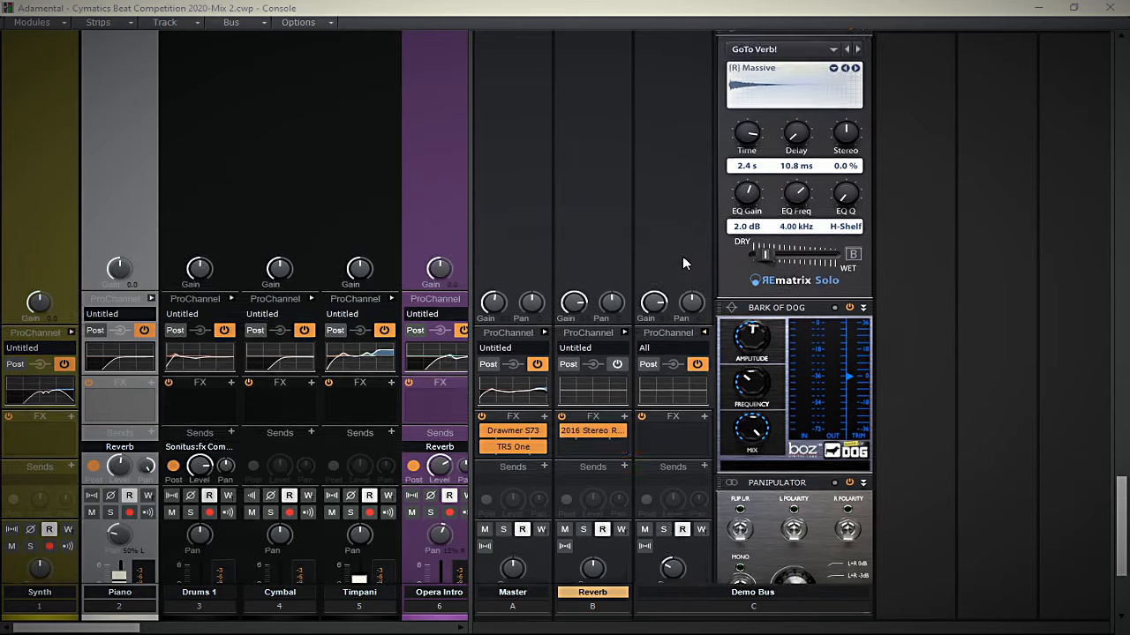
pyautogui.scroll(4, 683, 265)
pyautogui.scroll(-10, 683, 266)
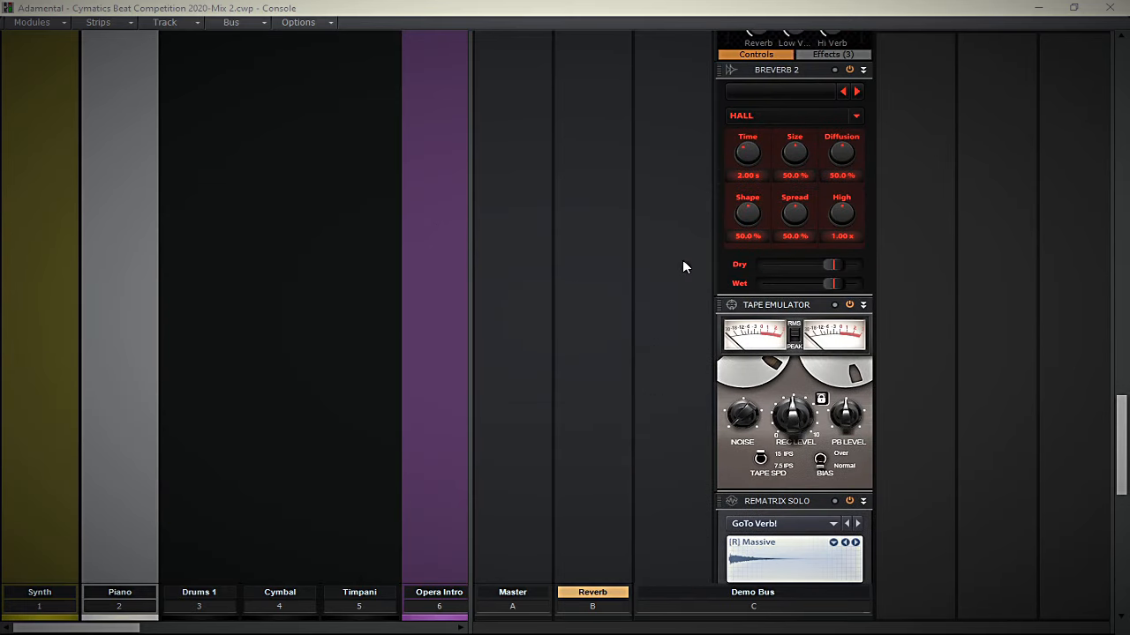
pyautogui.scroll(-5, 682, 259)
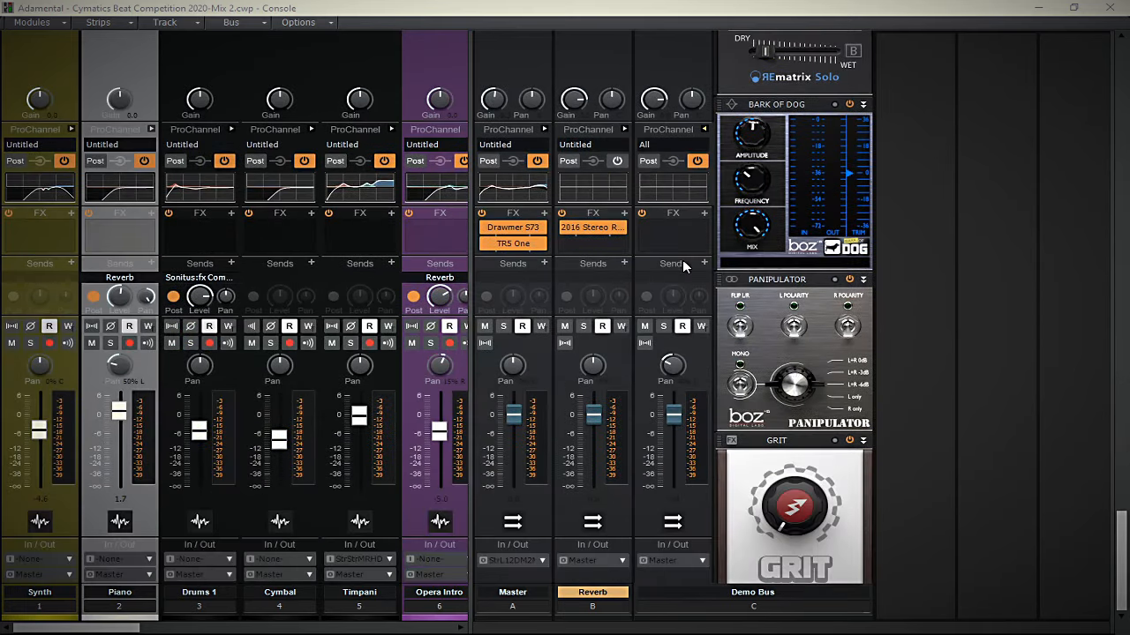
pyautogui.scroll(-4, 803, 319)
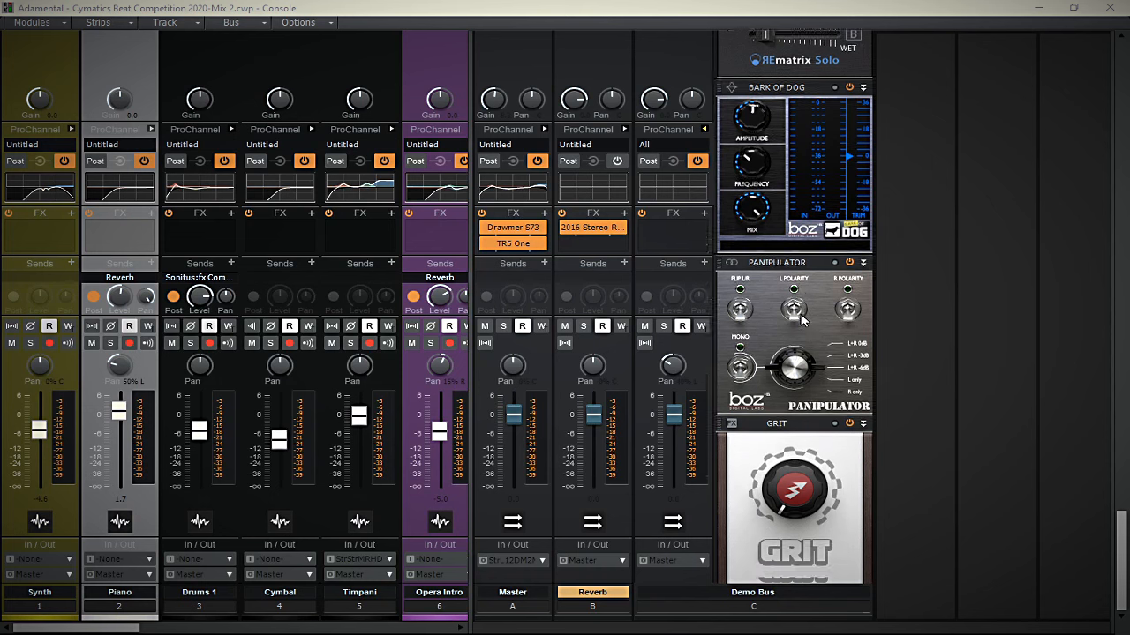
pyautogui.scroll(2, 804, 320)
pyautogui.scroll(5, 801, 319)
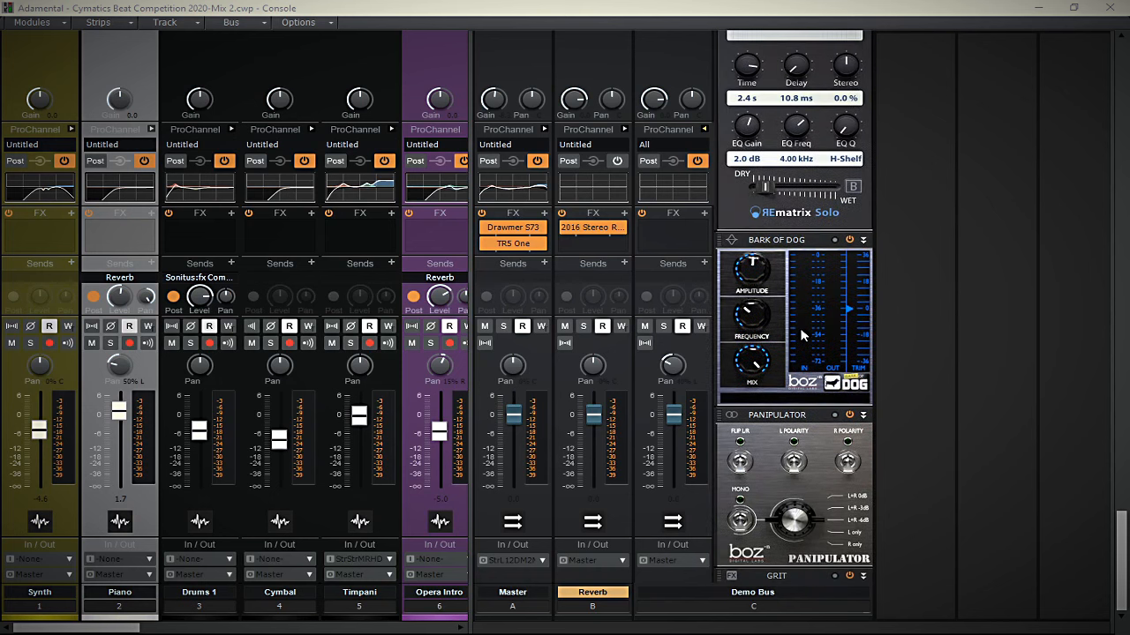
pyautogui.scroll(8, 802, 336)
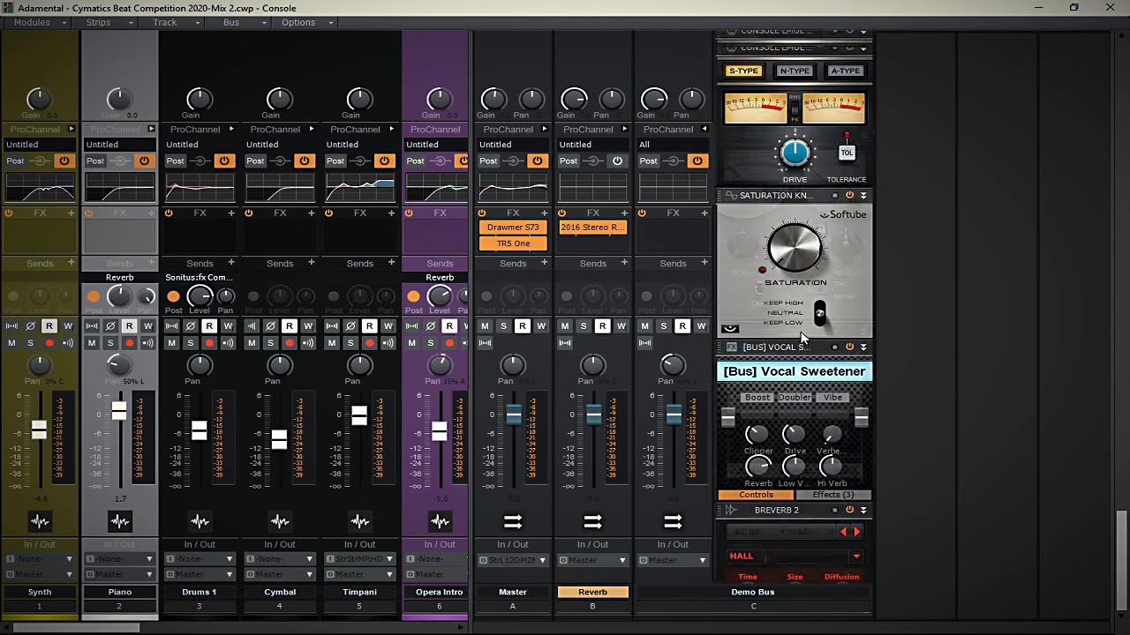
pyautogui.scroll(2, 800, 332)
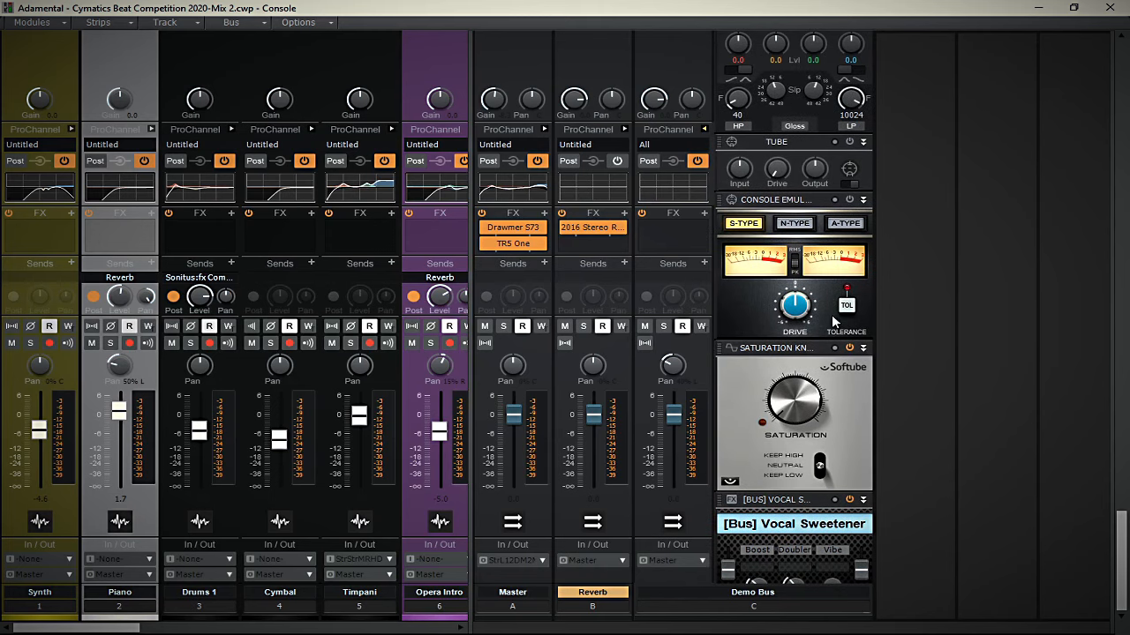
# Narrow all strips in the console.
pyautogui.click(123, 25)
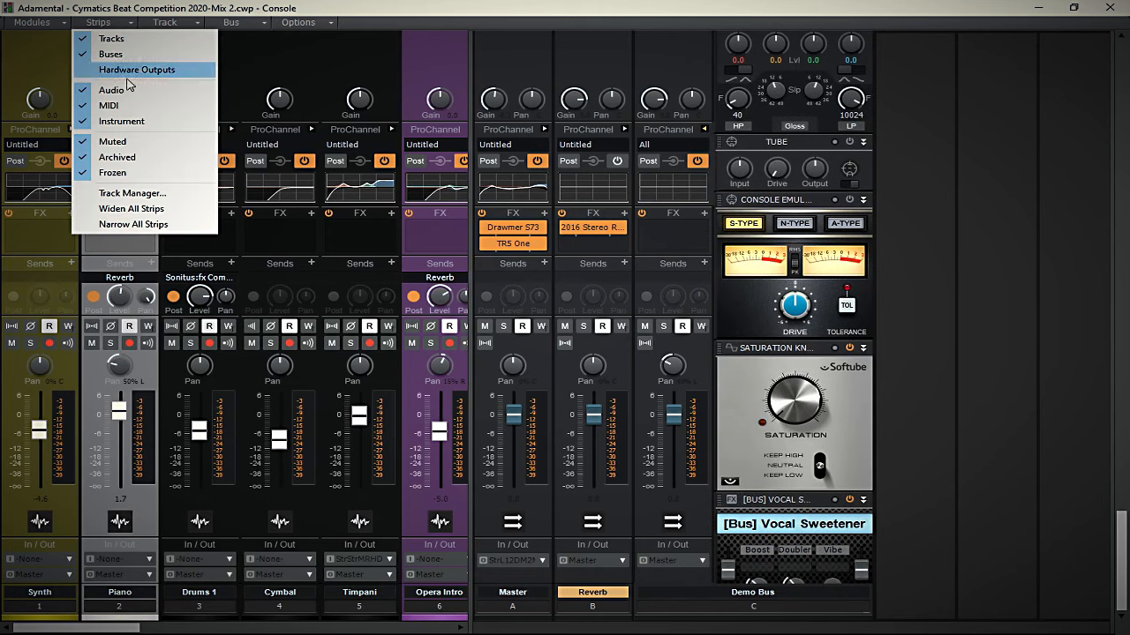
pyautogui.click(137, 226)
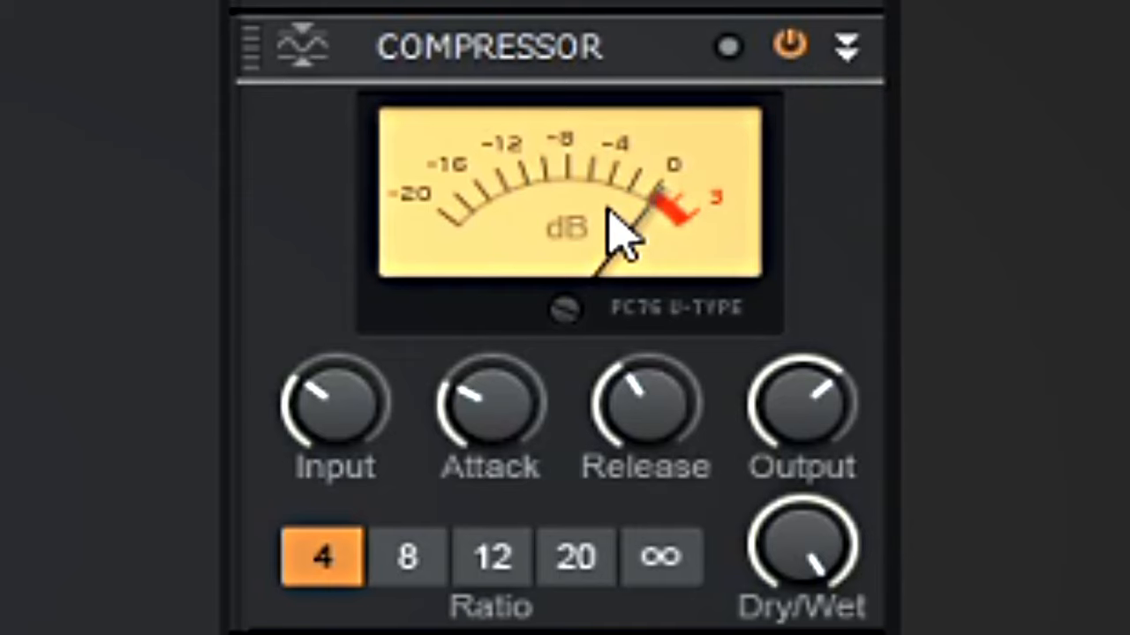
# Examine the Input and Attack controls of the PC76 U-Type compressor and the HPF control of the PC4K S-Type compressor.
pyautogui.moveTo(353, 439)
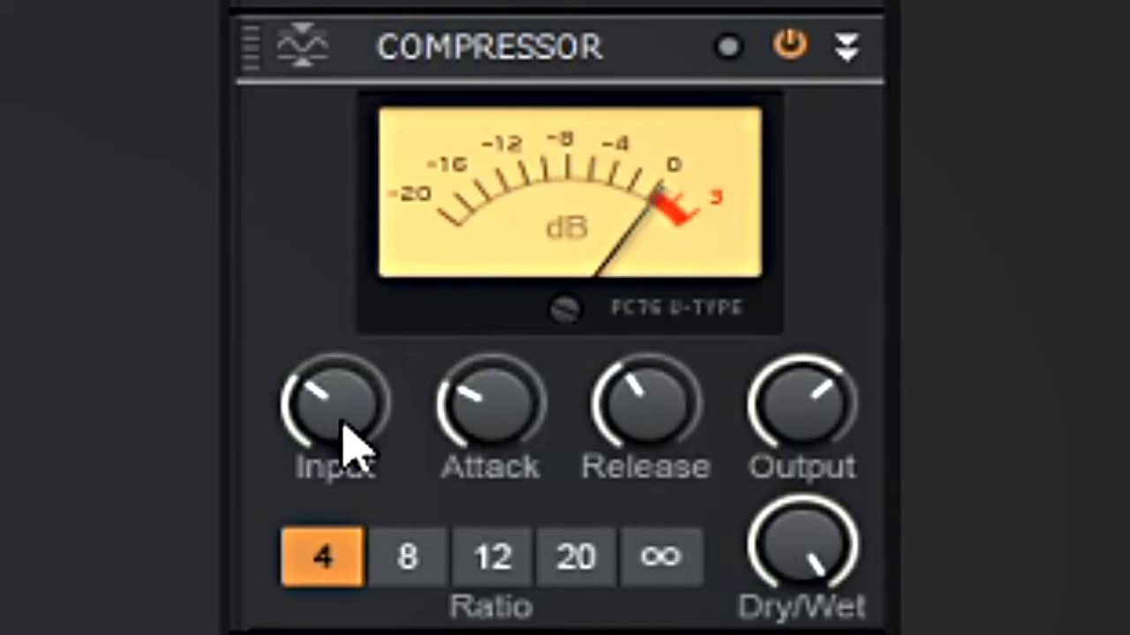
pyautogui.moveTo(504, 453)
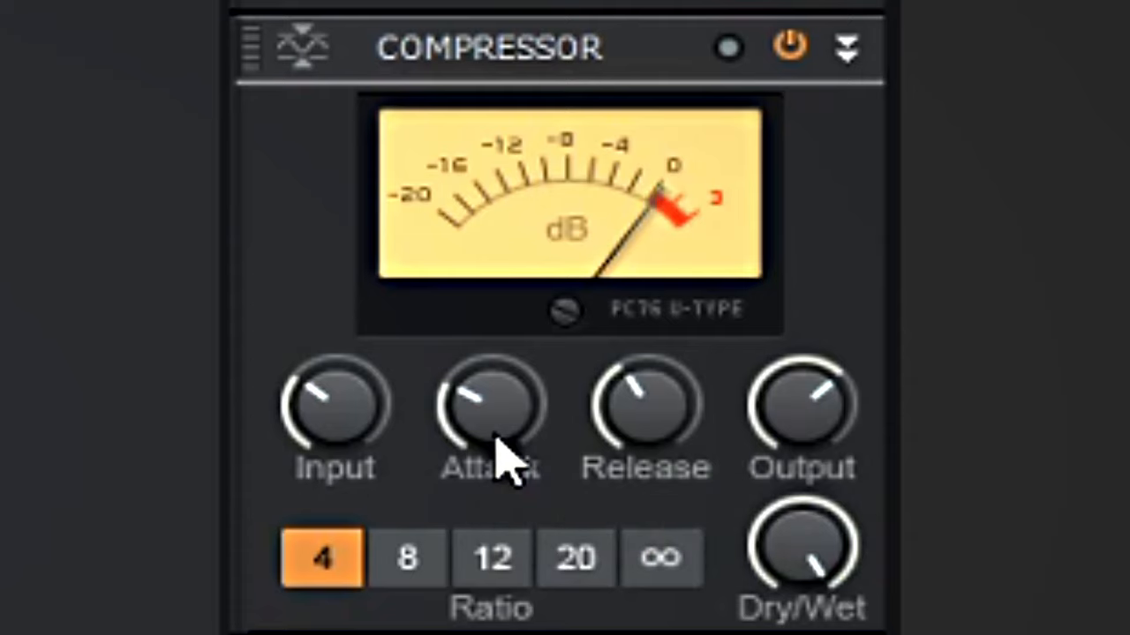
pyautogui.click(492, 431)
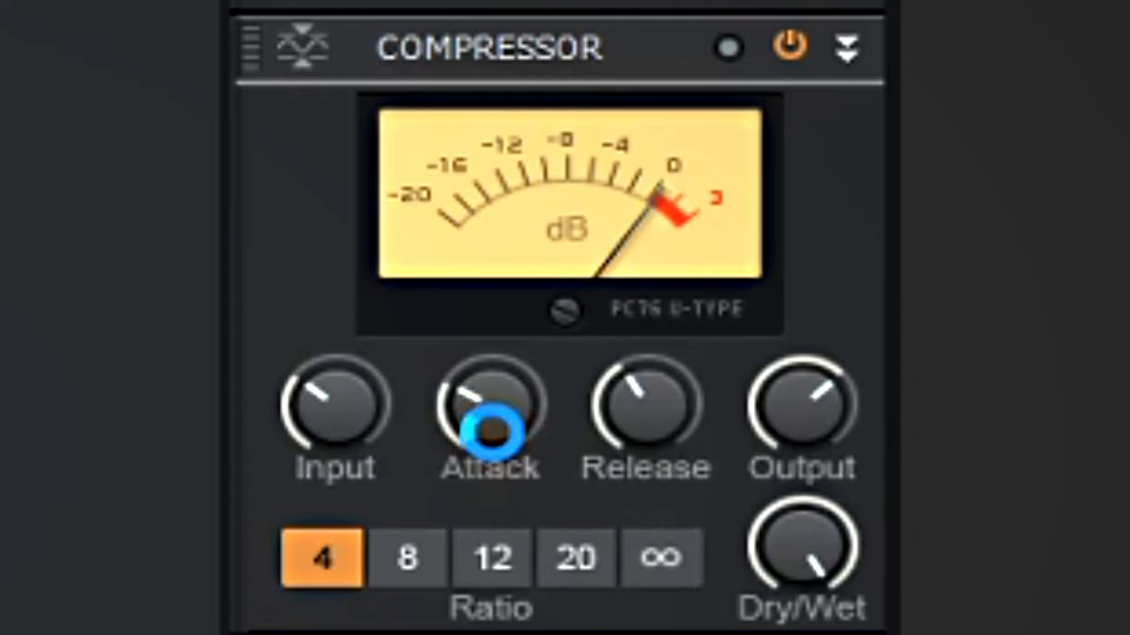
pyautogui.moveTo(496, 436)
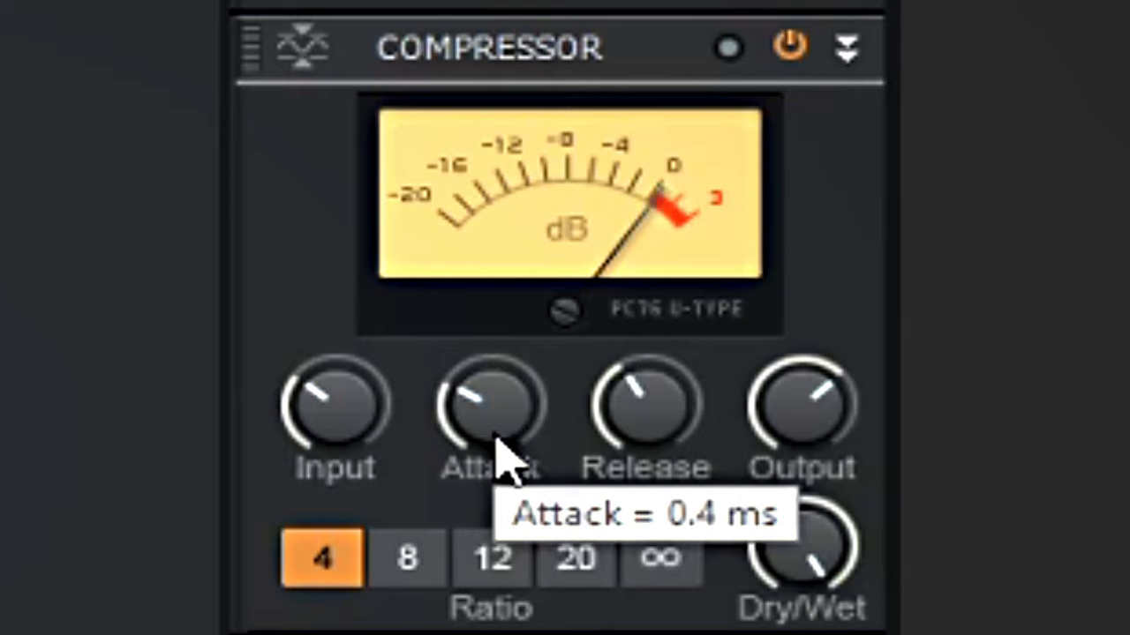
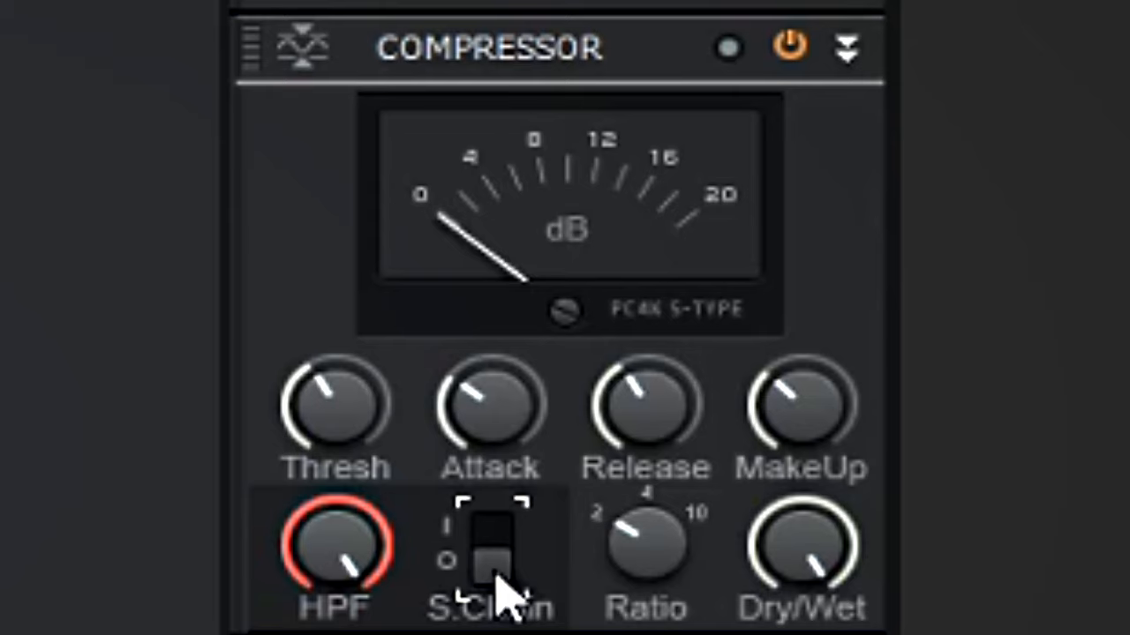
pyautogui.moveTo(315, 573)
pyautogui.click(314, 576)
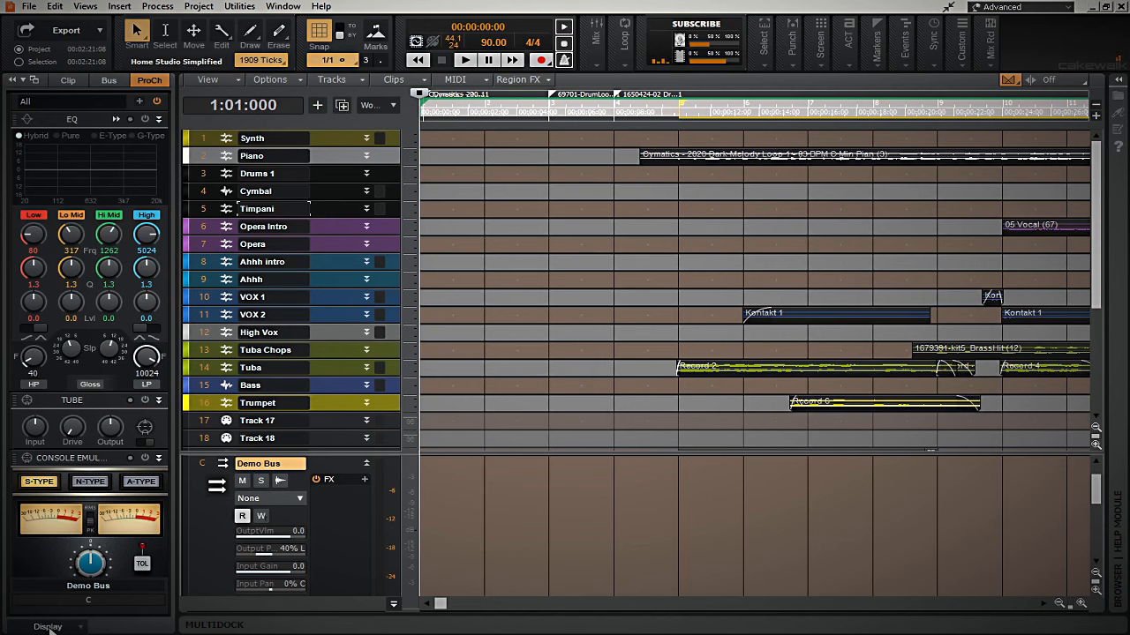
# Turn on the Compact EQ Module option for the ProChannel in the track view's Demo Bus inspector.
pyautogui.click(79, 626)
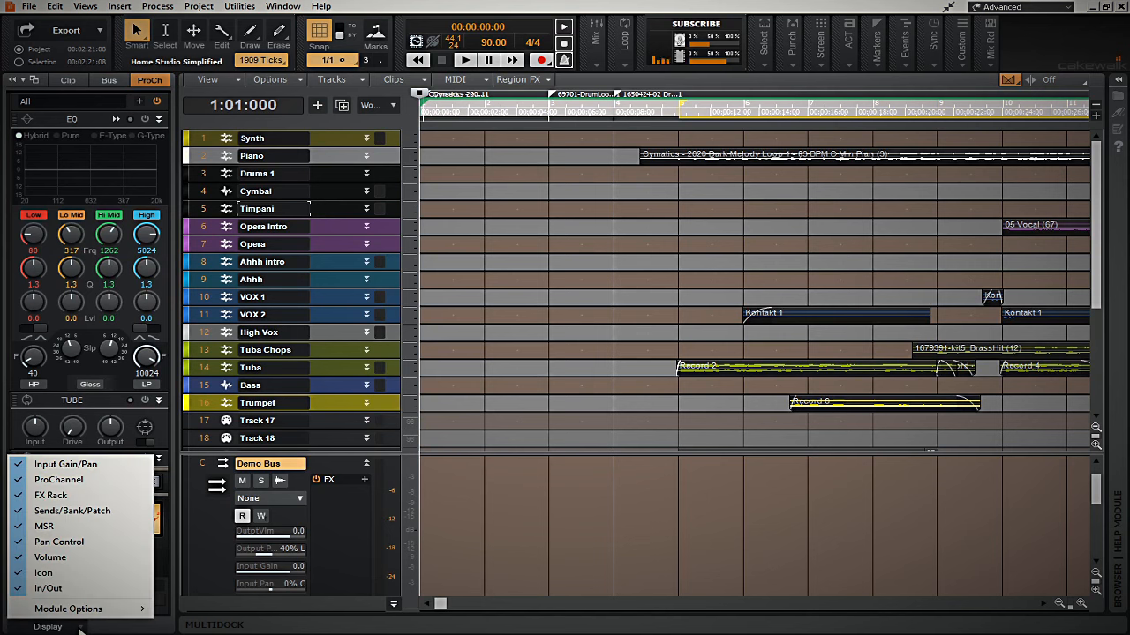
pyautogui.moveTo(127, 610)
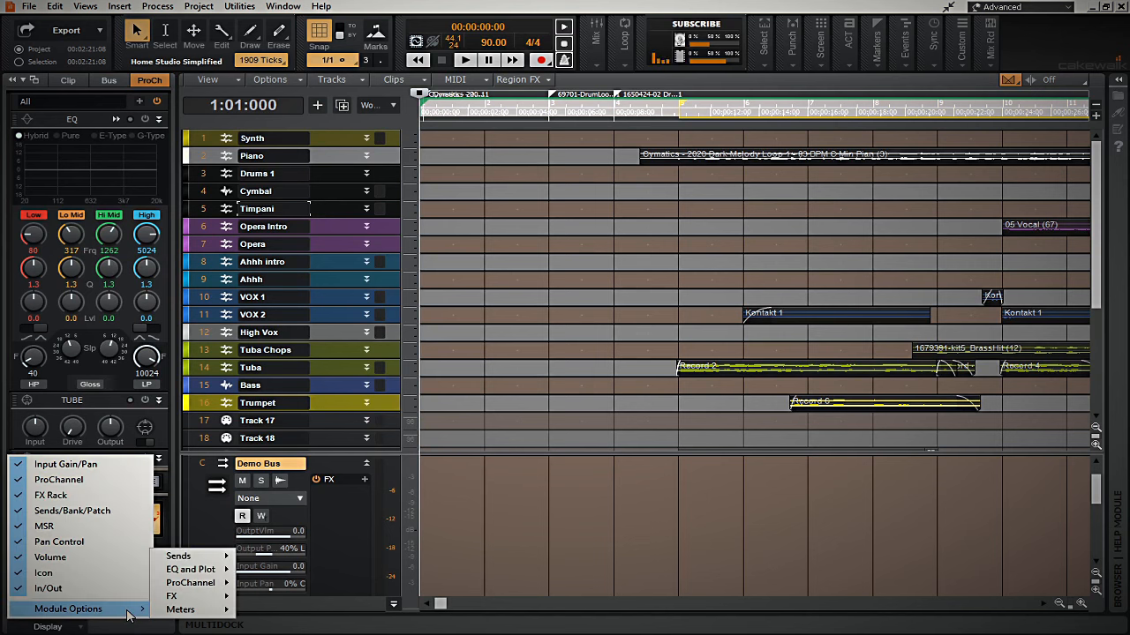
pyautogui.moveTo(198, 587)
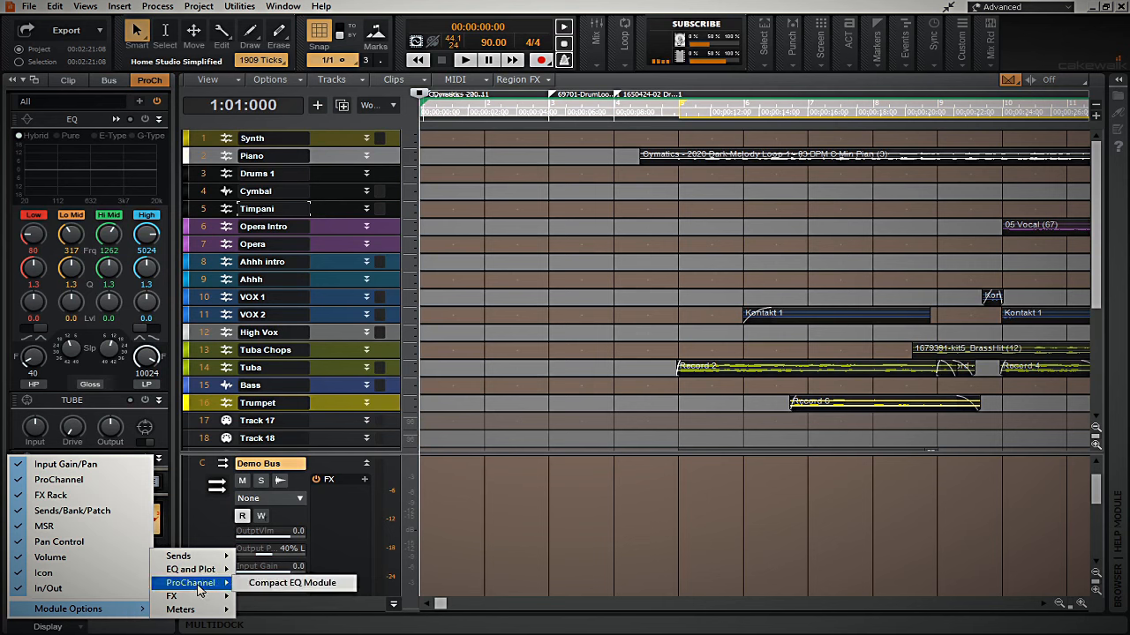
pyautogui.click(281, 583)
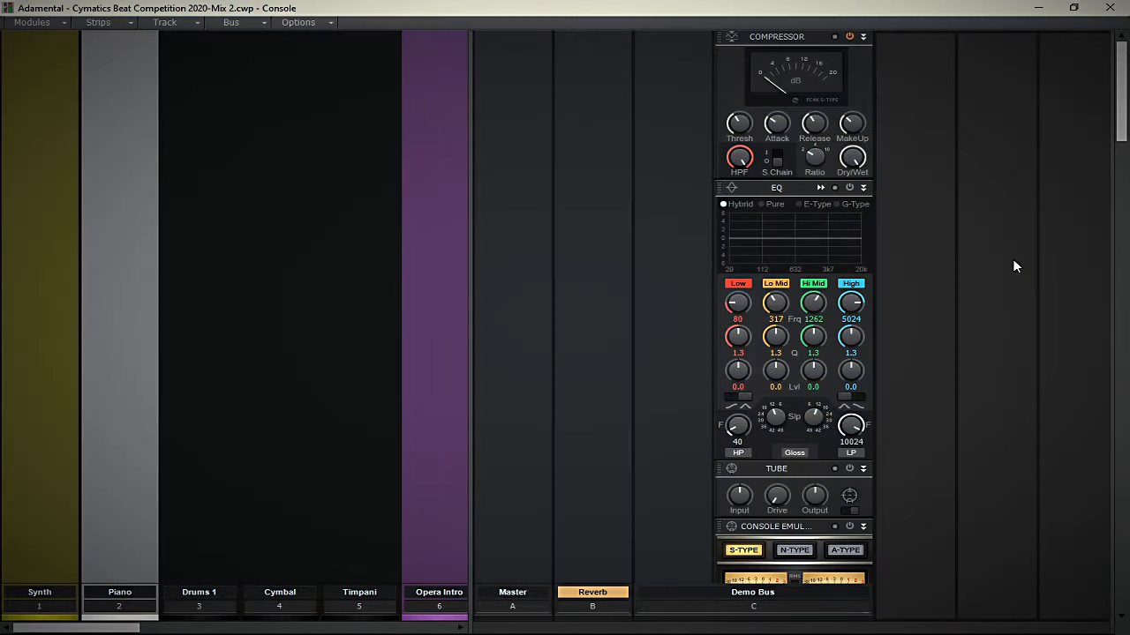
# Turn on the Compact EQ Module option for the ProChannel in the console and turn it back off.
pyautogui.click(319, 25)
pyautogui.moveTo(338, 61)
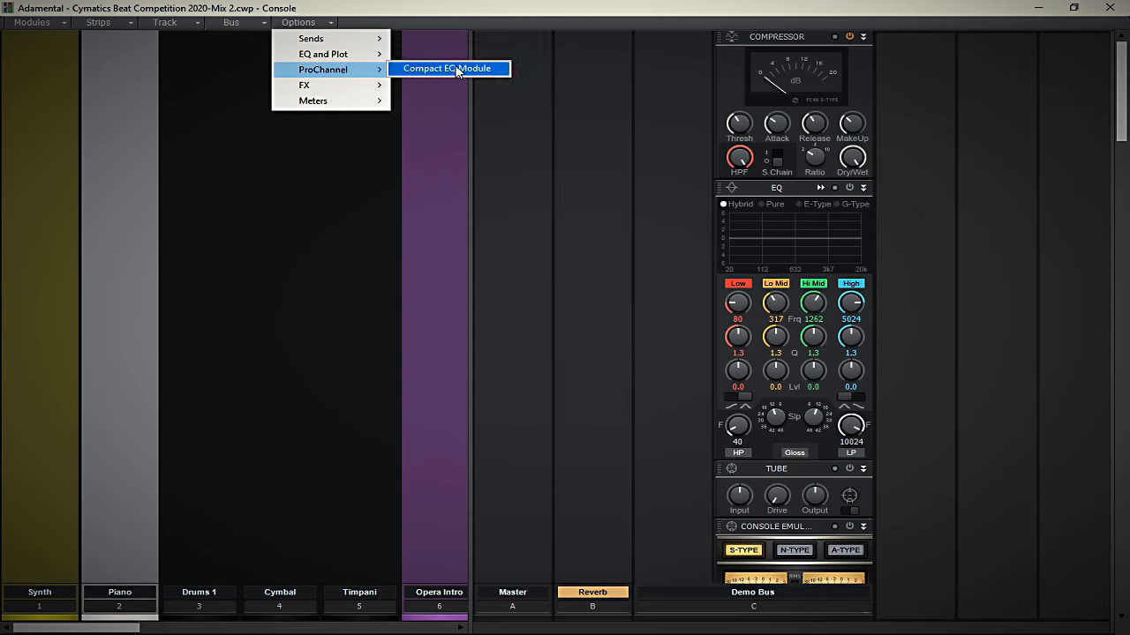
pyautogui.click(456, 69)
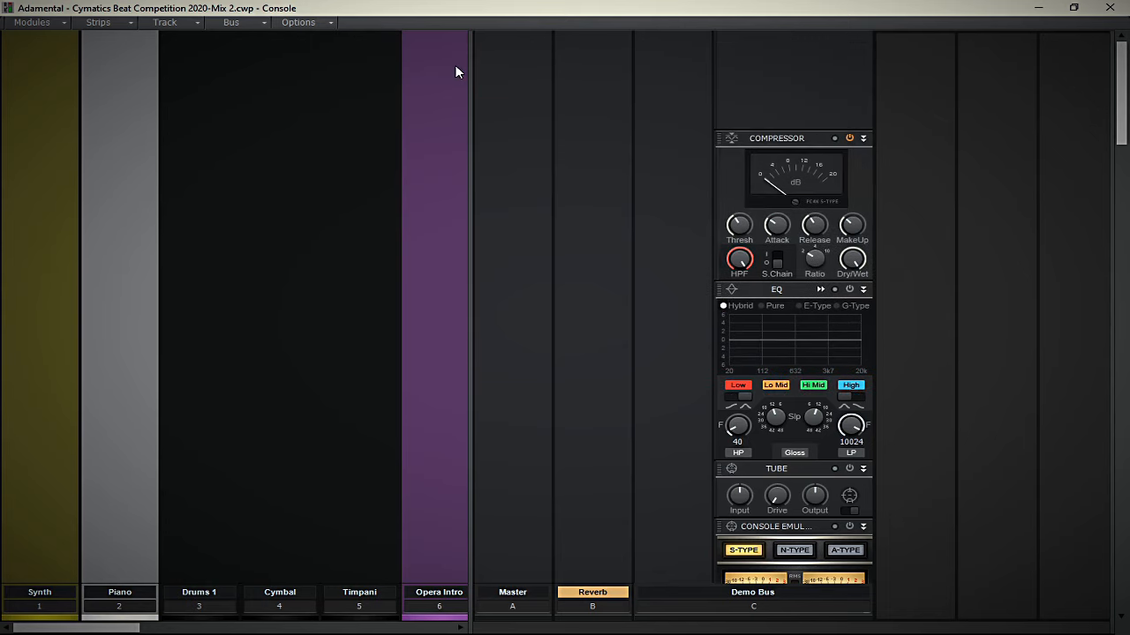
pyautogui.click(298, 22)
pyautogui.moveTo(323, 68)
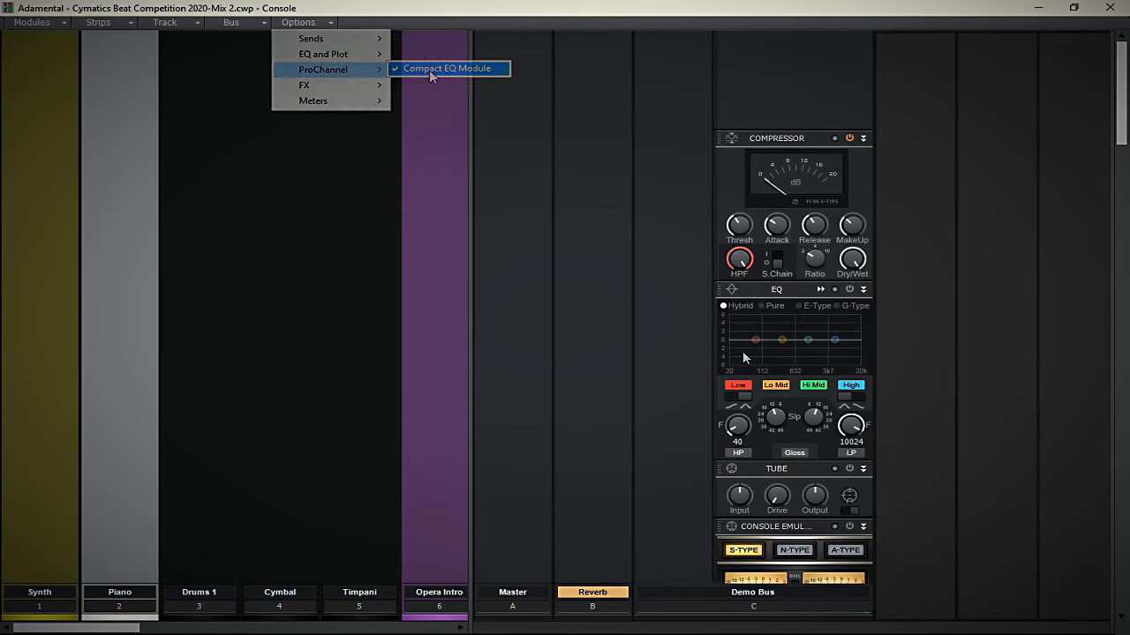
pyautogui.click(429, 70)
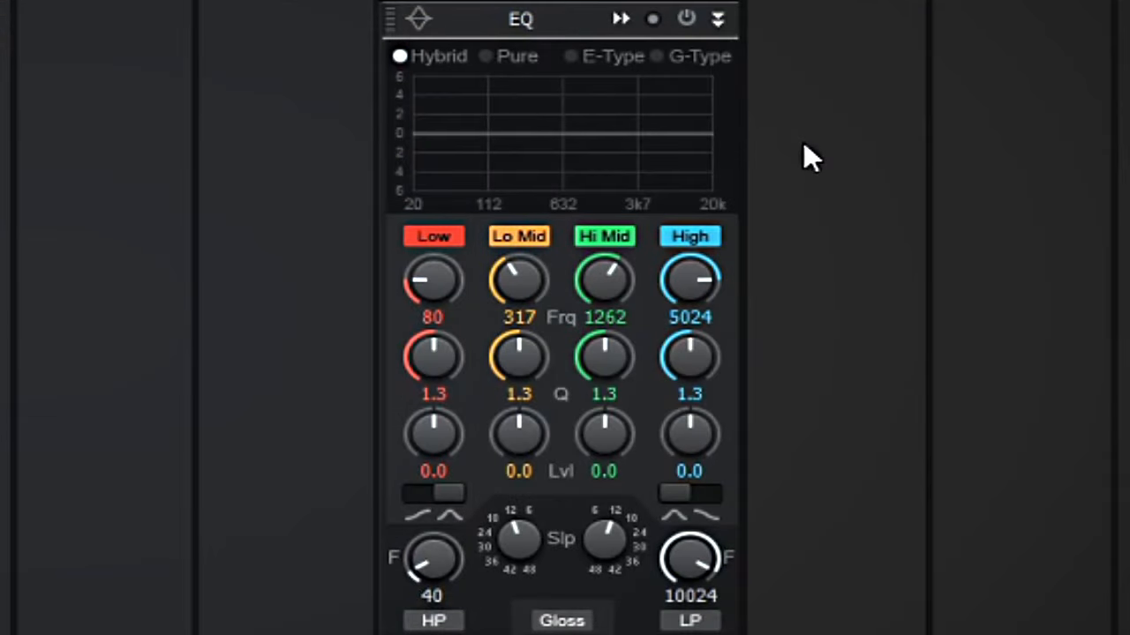
# Switch on the Demo Bus ProChannel's EQ module.
pyautogui.click(679, 23)
pyautogui.click(685, 21)
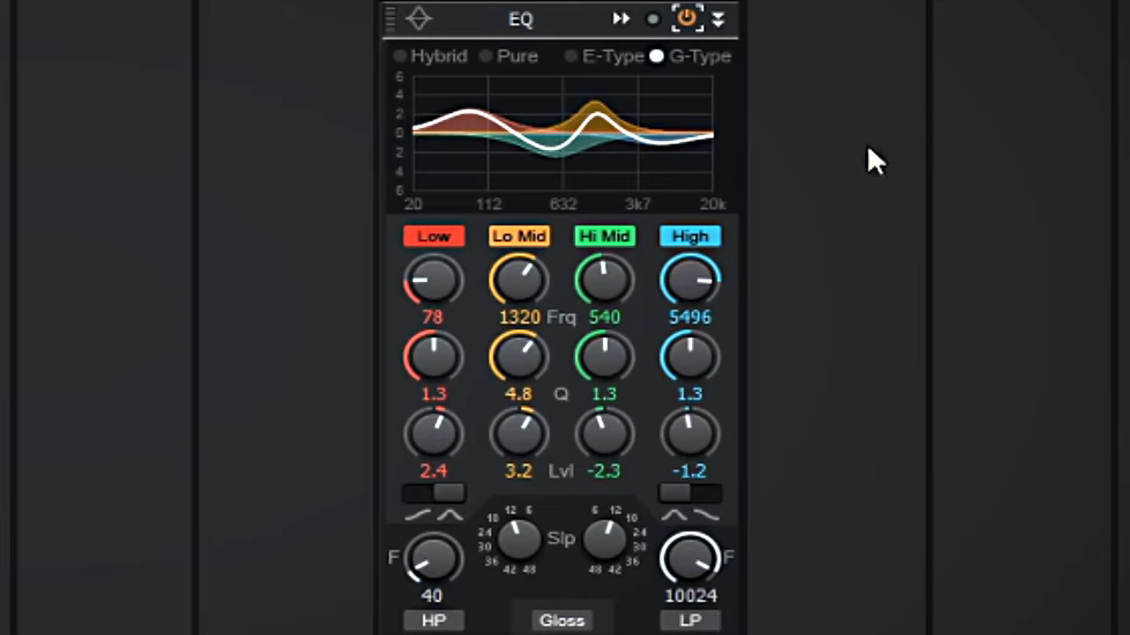
# Reshape the G-Type EQ curve with Low at 77 Hz and 1.4, Hi Mid at 408 Hz and -1.4, and Lo Mid at 1385 Hz and 2.2.
pyautogui.moveTo(612, 109)
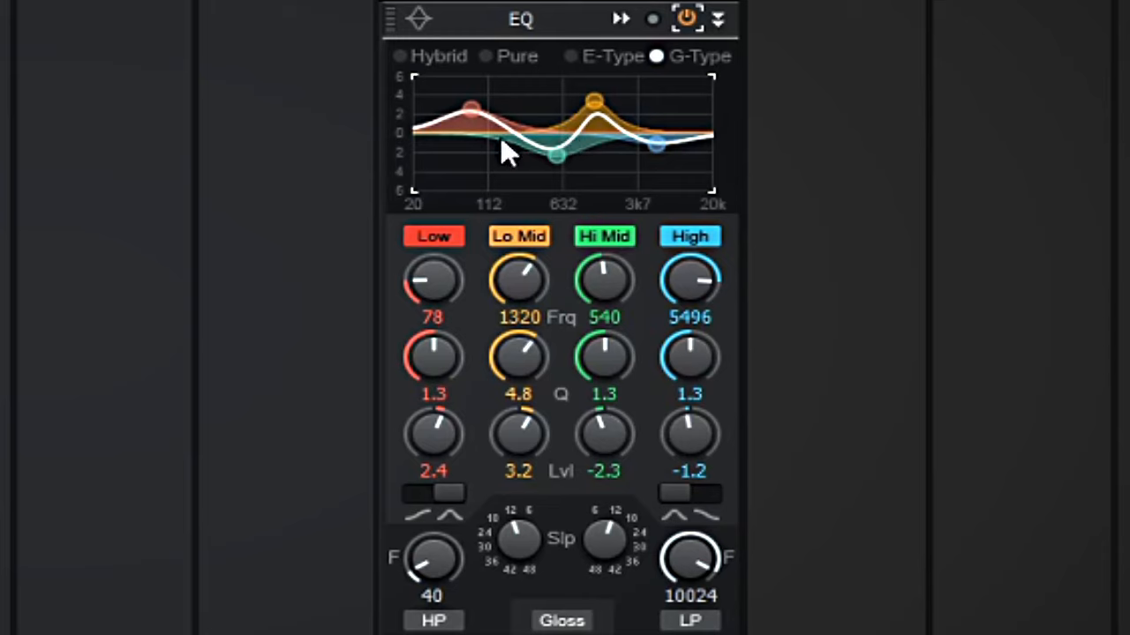
pyautogui.moveTo(475, 109); pyautogui.dragTo(472, 119)
pyautogui.moveTo(556, 155); pyautogui.dragTo(542, 144)
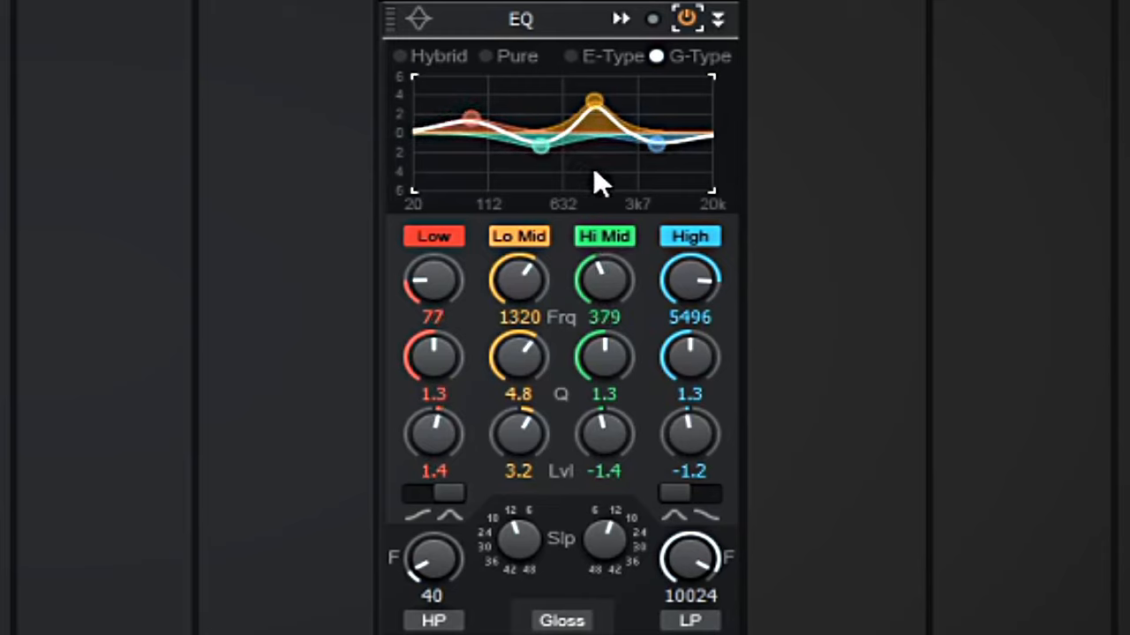
pyautogui.moveTo(624, 281)
pyautogui.mouseDown()
pyautogui.moveTo(624, 252)
pyautogui.moveTo(624, 277)
pyautogui.mouseUp()
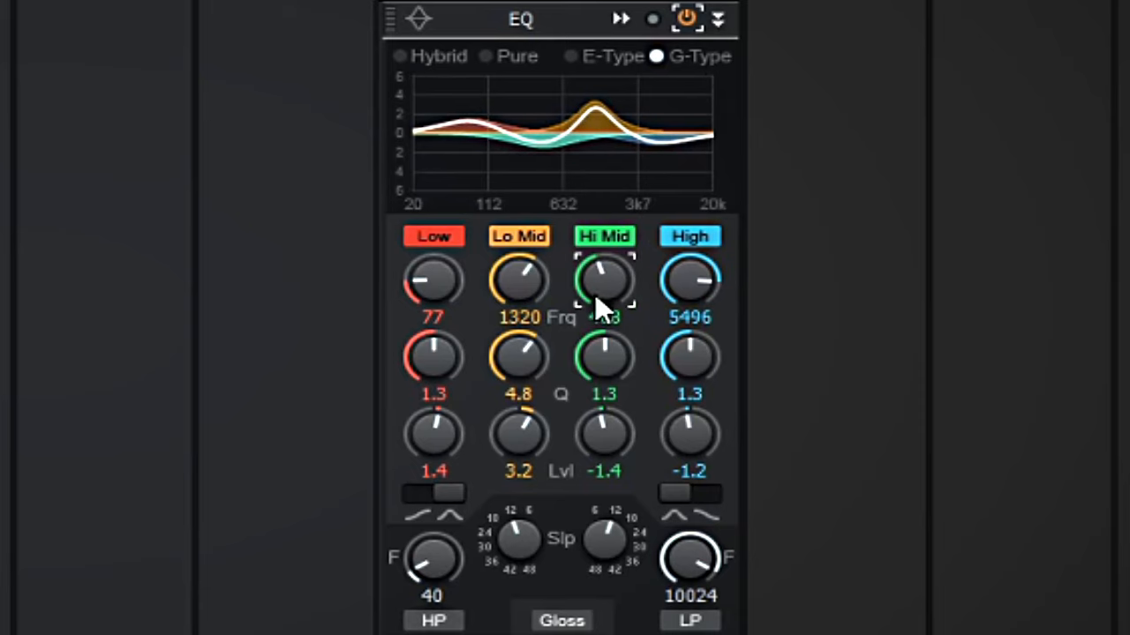
pyautogui.moveTo(598, 102)
pyautogui.mouseDown()
pyautogui.moveTo(602, 119)
pyautogui.moveTo(597, 110)
pyautogui.mouseUp()
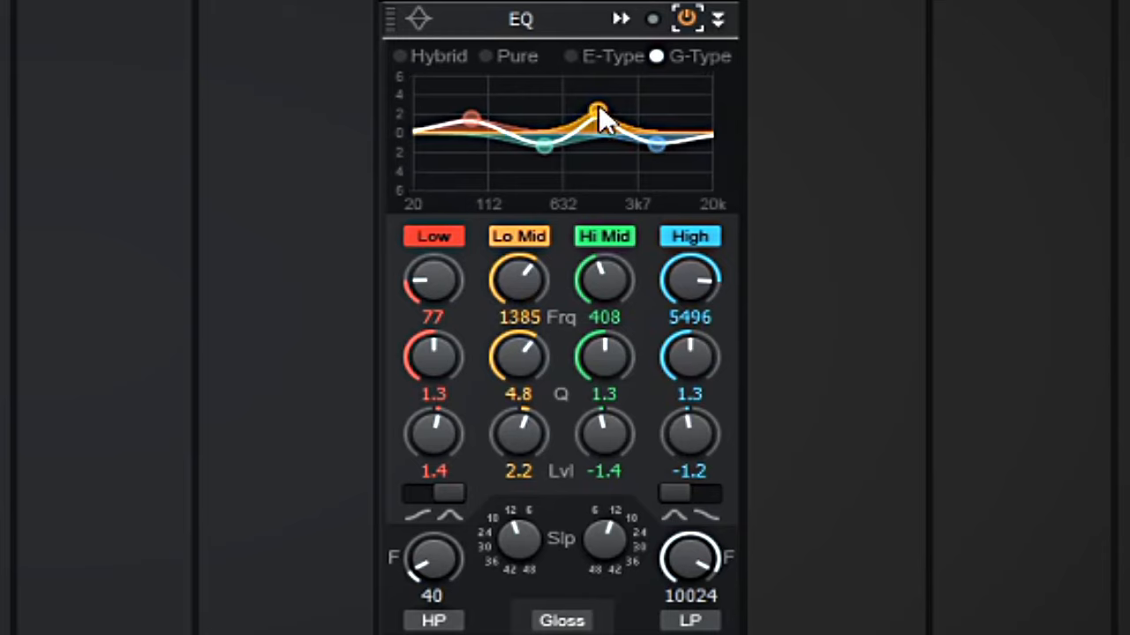
# Set the Lo Mid band's Q to 5.4 and move its graph node to 1308 Hz at a level of 1.9.
pyautogui.scroll(5, 598, 111)
pyautogui.scroll(-5, 599, 110)
pyautogui.scroll(2, 599, 113)
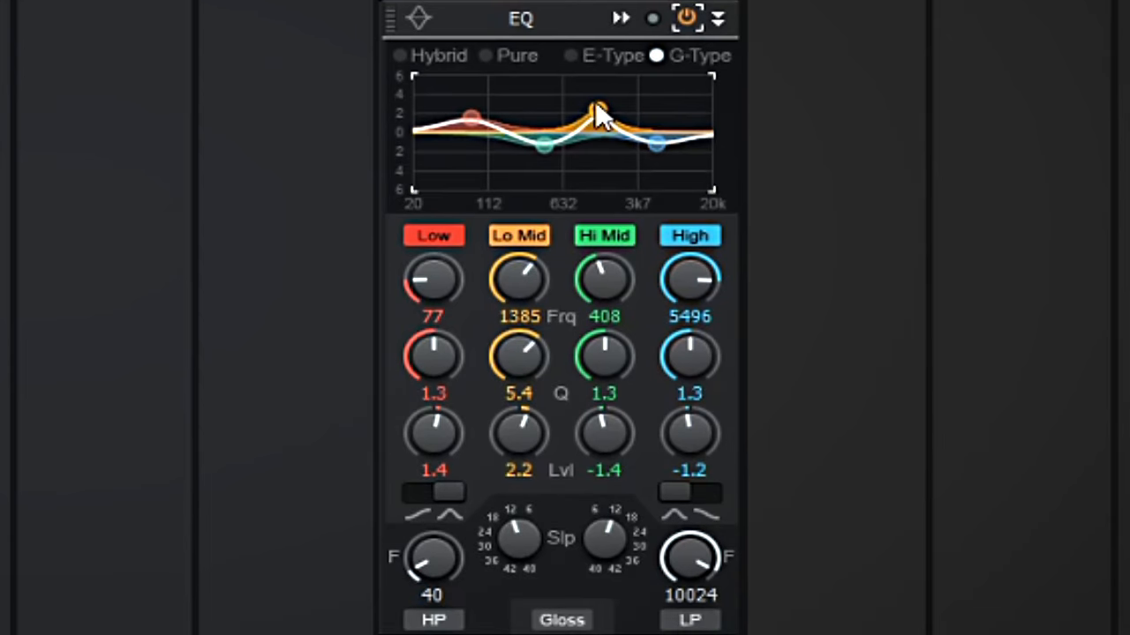
pyautogui.moveTo(598, 113)
pyautogui.mouseDown()
pyautogui.moveTo(613, 110)
pyautogui.moveTo(588, 113)
pyautogui.moveTo(616, 112)
pyautogui.moveTo(594, 113)
pyautogui.mouseUp()
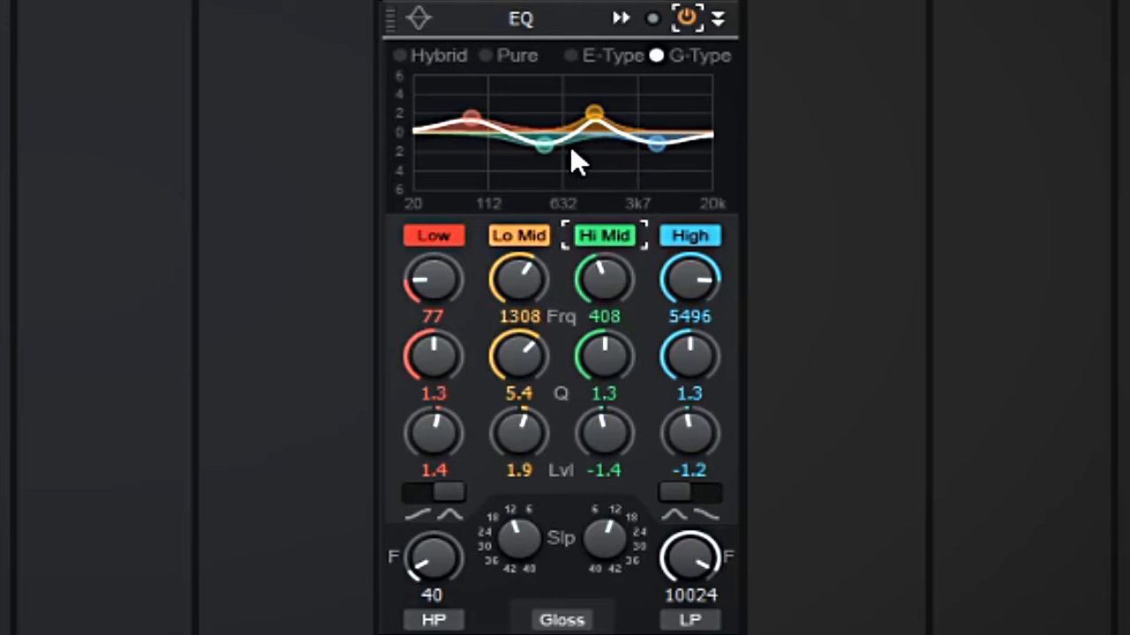
# Turn the Hi Mid band off and back on, once through its graph node and once through its band switch.
pyautogui.doubleClick(546, 145)
pyautogui.doubleClick(546, 145)
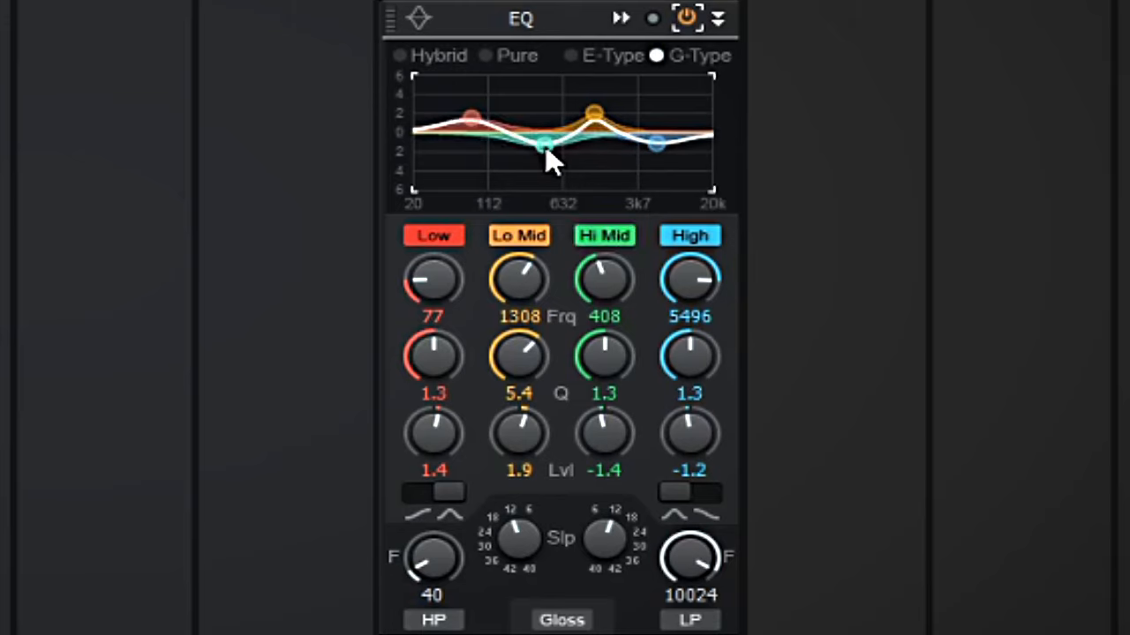
pyautogui.click(617, 234)
pyautogui.click(618, 235)
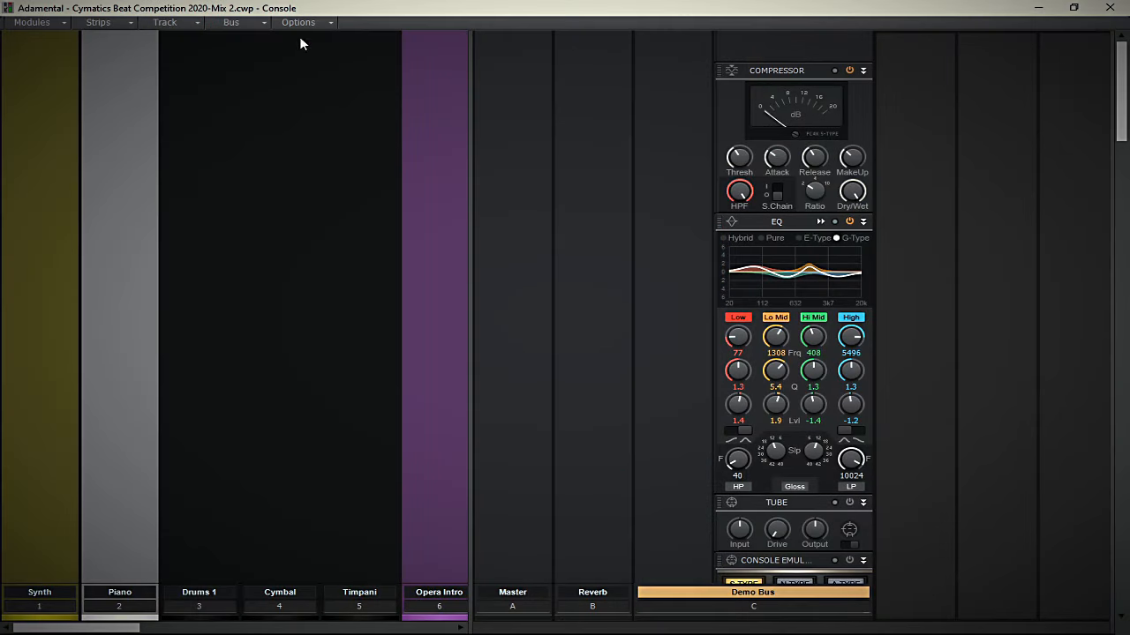
# Try the 6 dB EQ plot resolution for the console, and settle on 18 dB.
pyautogui.click(323, 22)
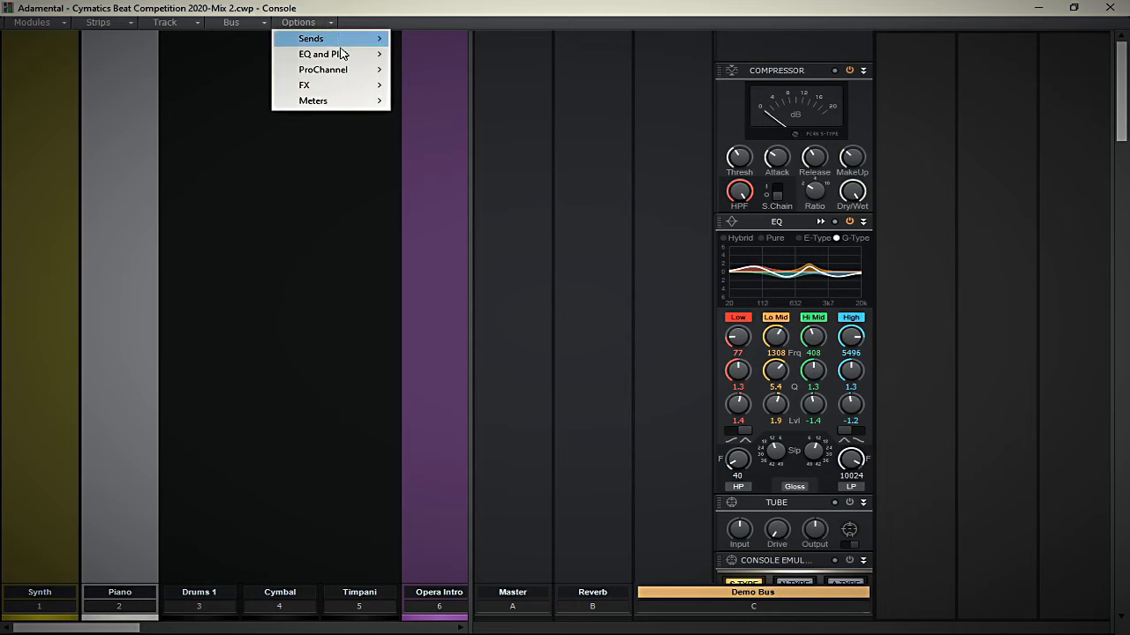
pyautogui.moveTo(345, 59)
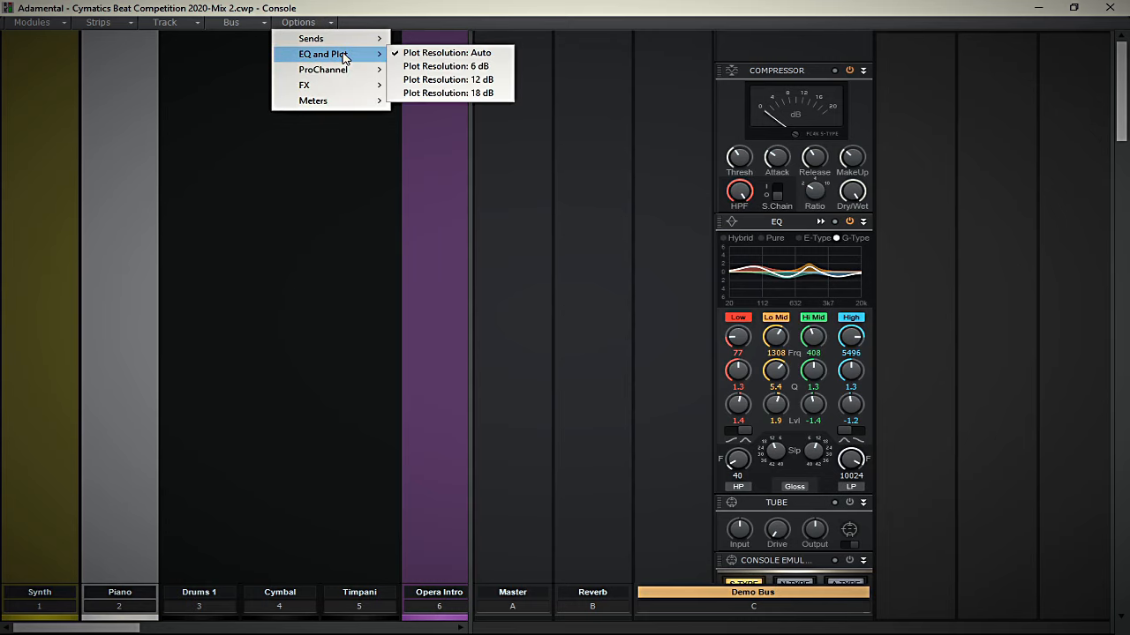
pyautogui.click(507, 68)
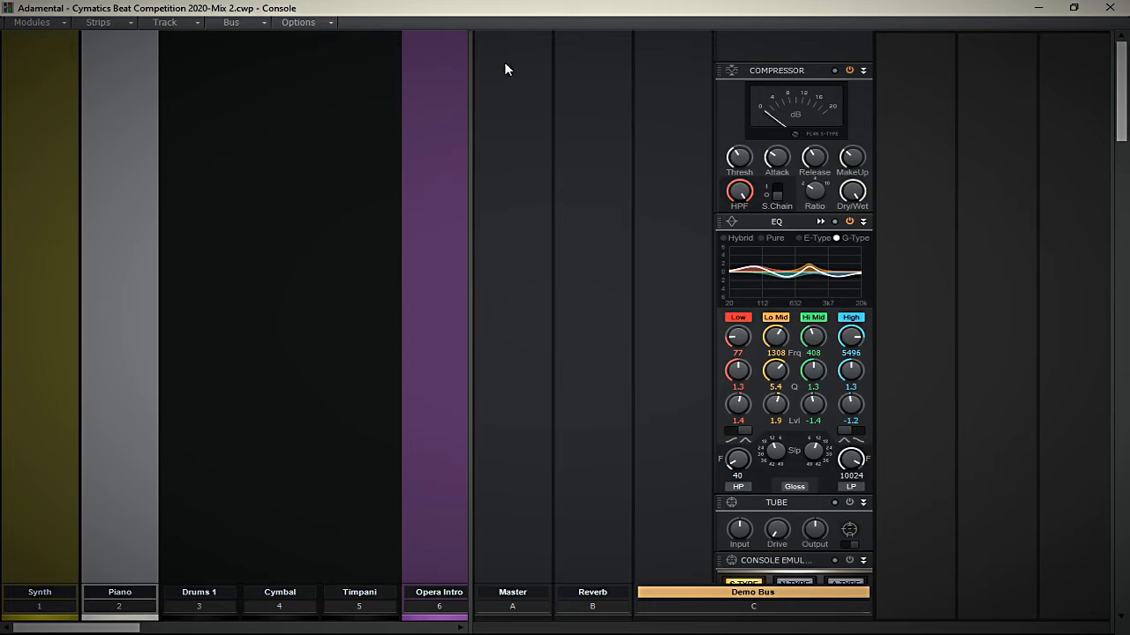
pyautogui.click(328, 24)
pyautogui.moveTo(364, 55)
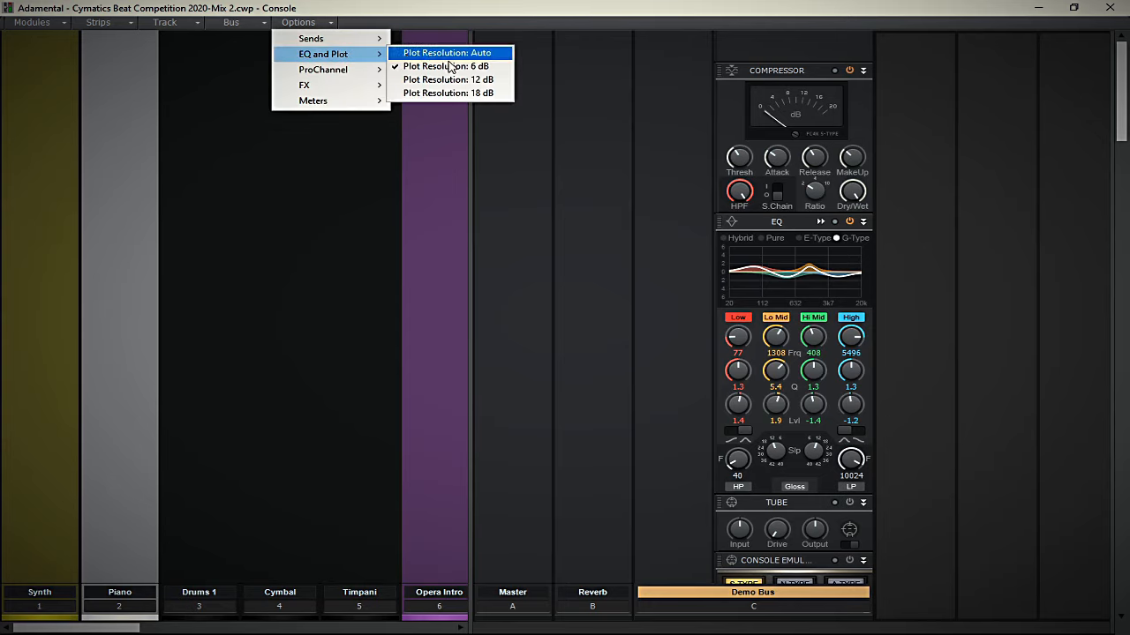
pyautogui.click(491, 93)
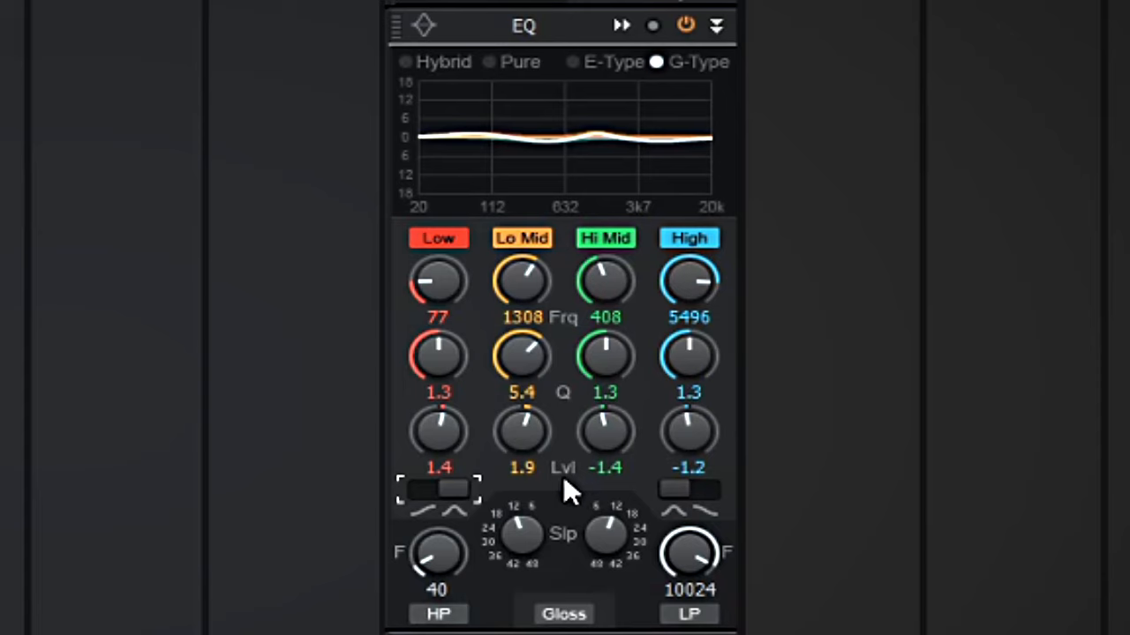
# Compare shelf and bell shapes on the Low and High bands, finishing on bell with levels of 1.9 and 3.1.
pyautogui.click(457, 479)
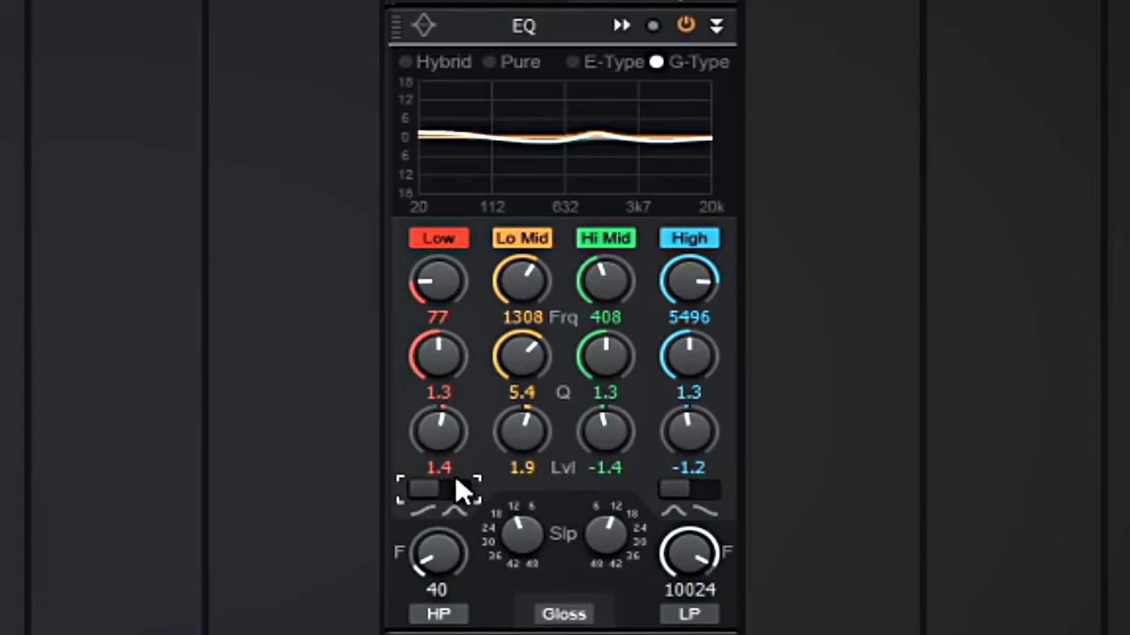
pyautogui.click(669, 491)
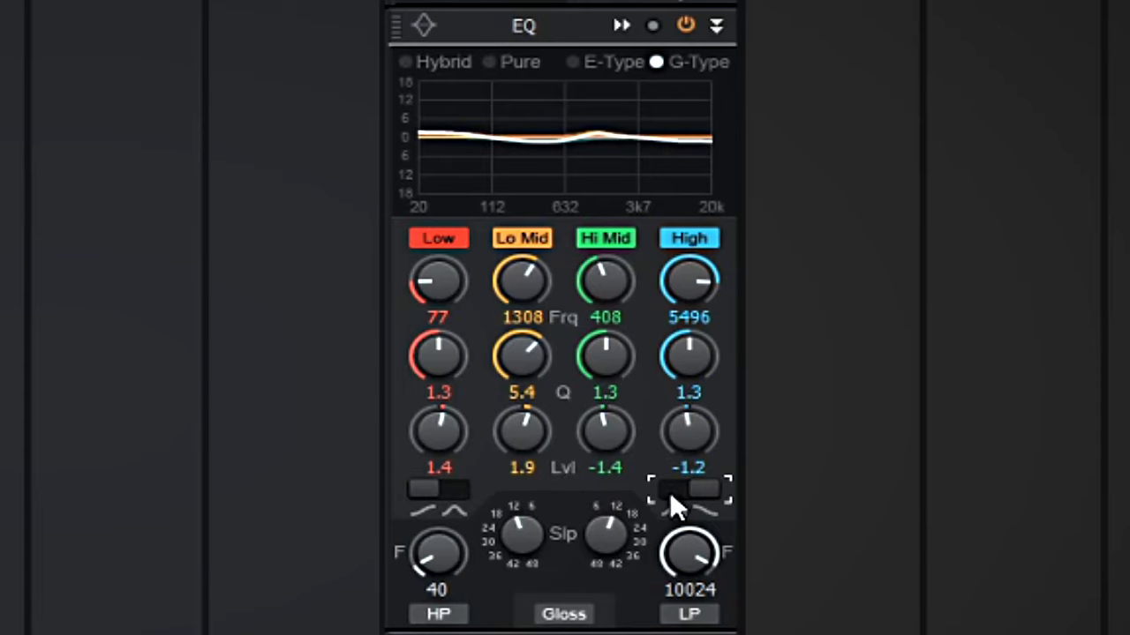
pyautogui.moveTo(427, 447); pyautogui.dragTo(463, 507)
pyautogui.click(463, 506)
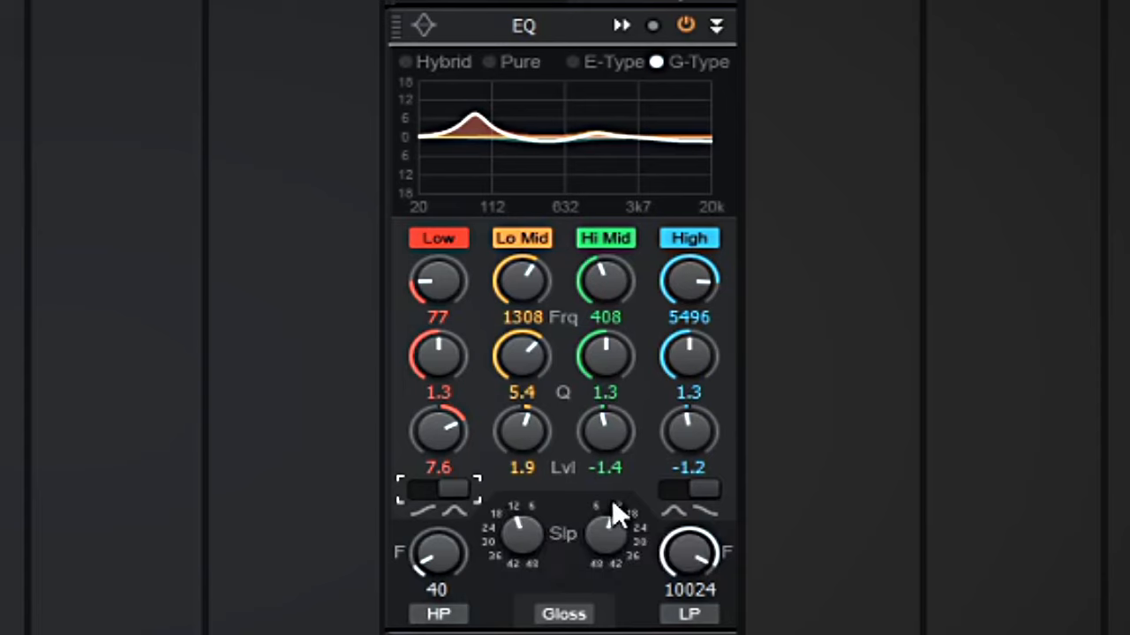
pyautogui.moveTo(689, 448); pyautogui.dragTo(696, 521)
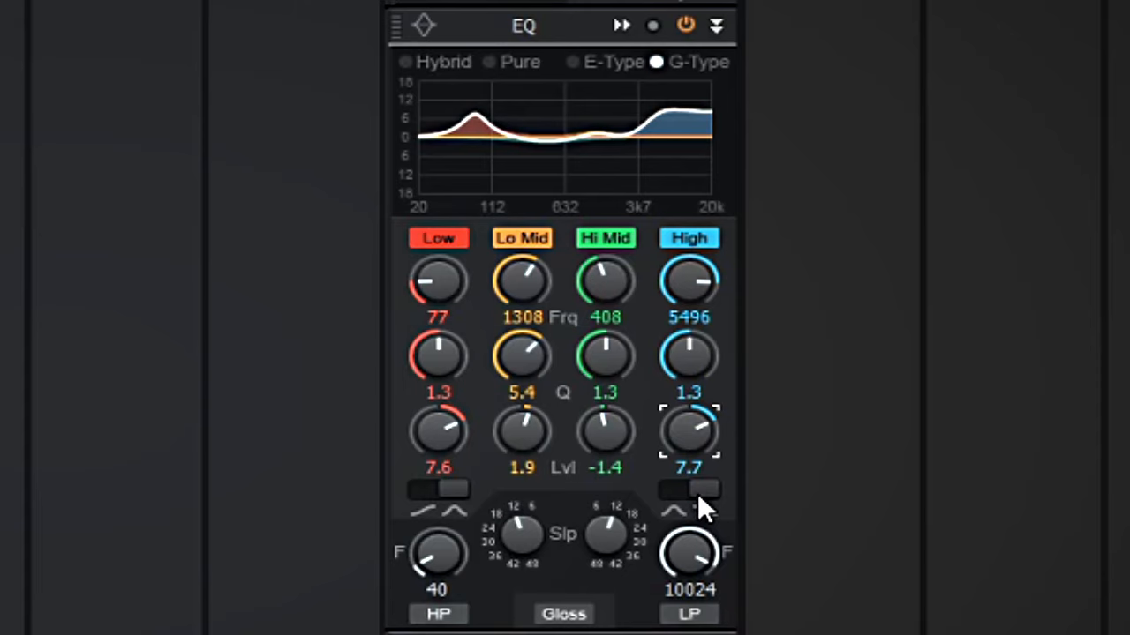
pyautogui.click(698, 493)
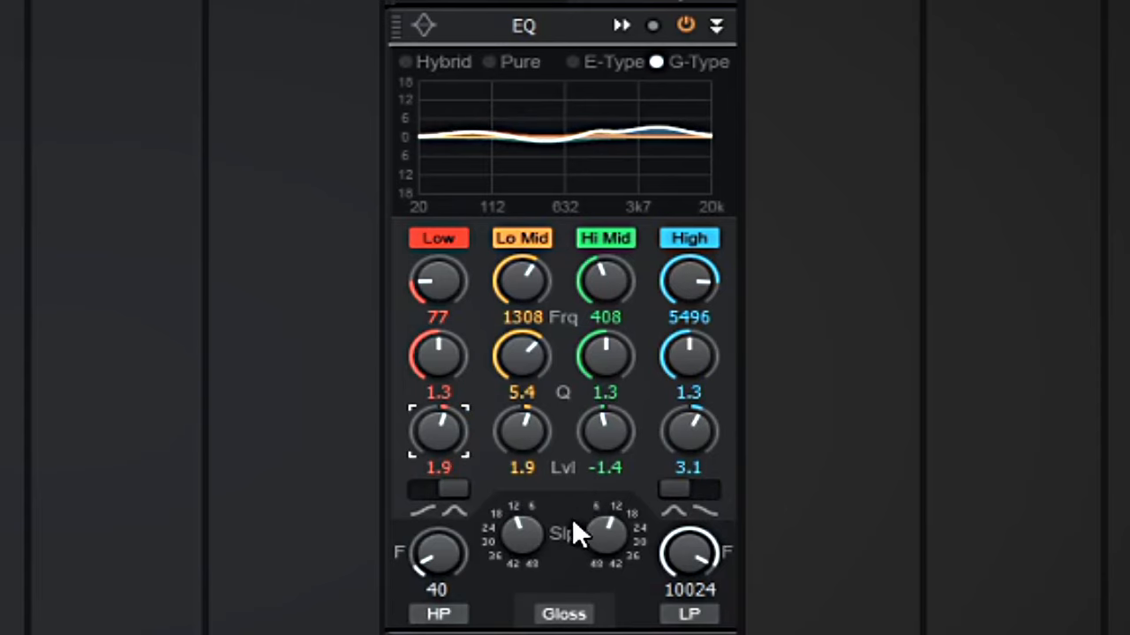
# Check the LP slope setting and turn on the EQ's HP and LP filters.
pyautogui.moveTo(615, 534)
pyautogui.moveTo(612, 544)
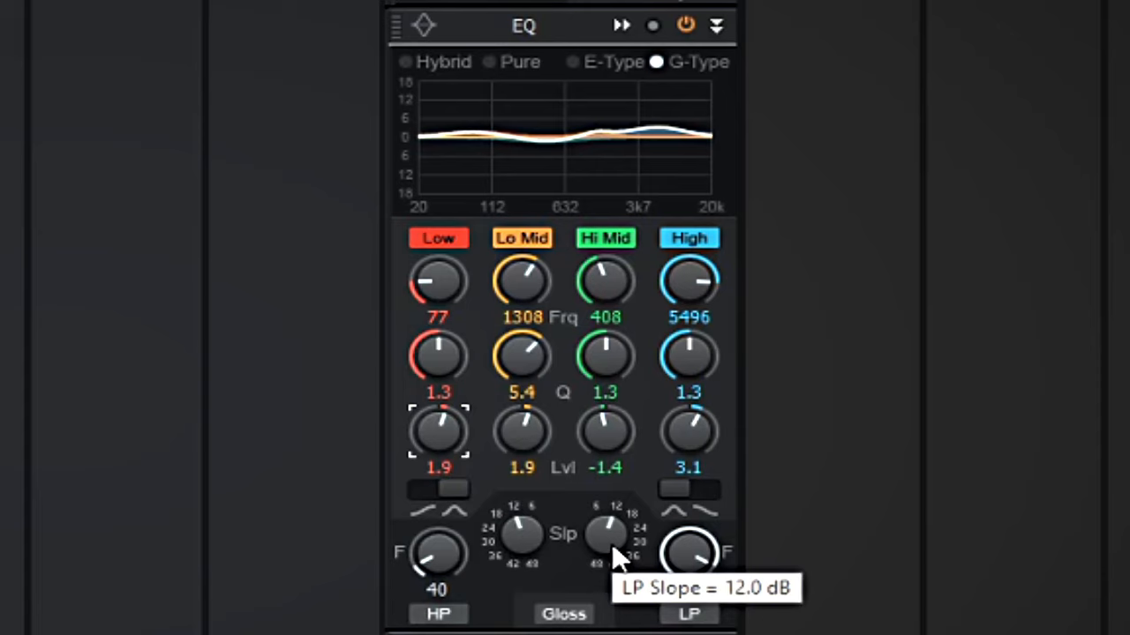
pyautogui.click(460, 612)
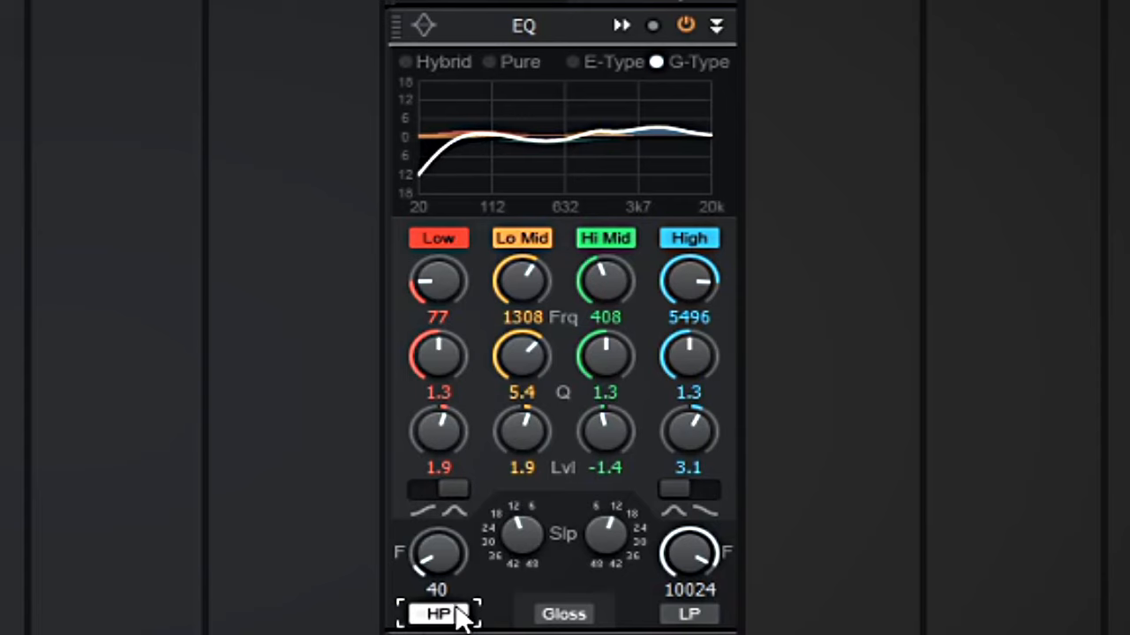
pyautogui.click(706, 615)
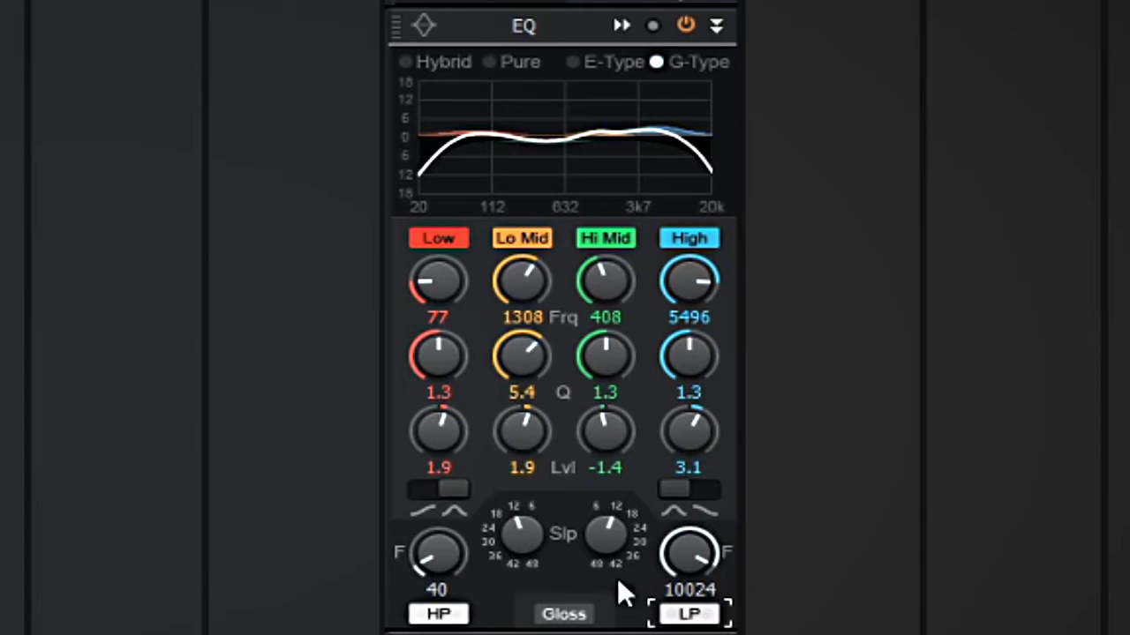
# Set the HP filter to a 48 dB slope at 28 Hz and turn on the EQ's Gloss option.
pyautogui.moveTo(518, 533)
pyautogui.moveTo(518, 534); pyautogui.dragTo(518, 526)
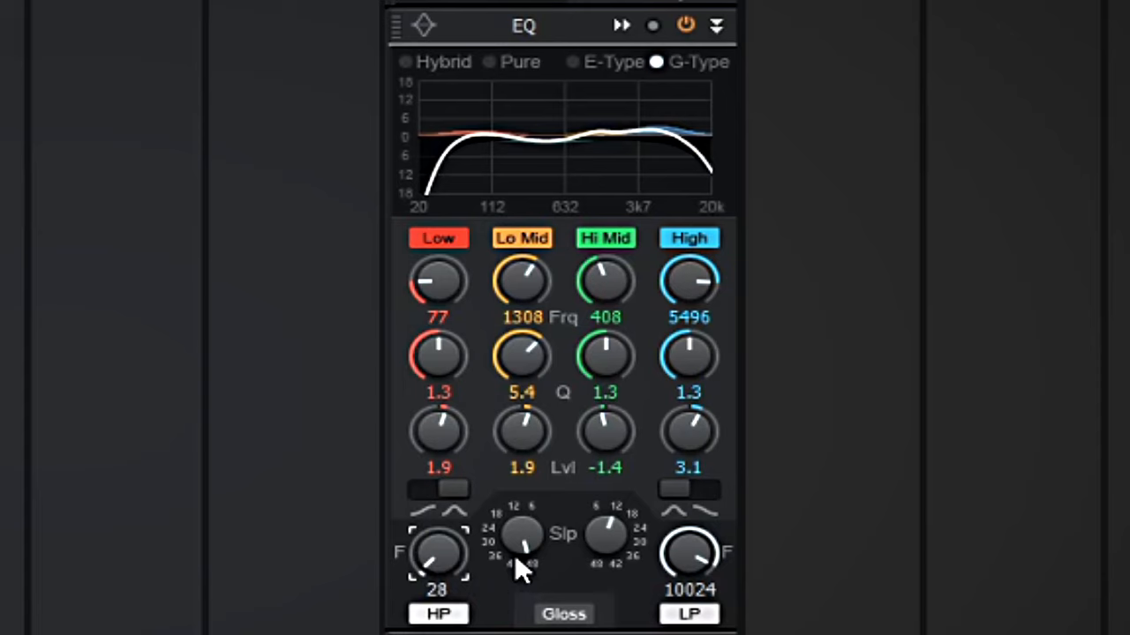
pyautogui.moveTo(515, 554)
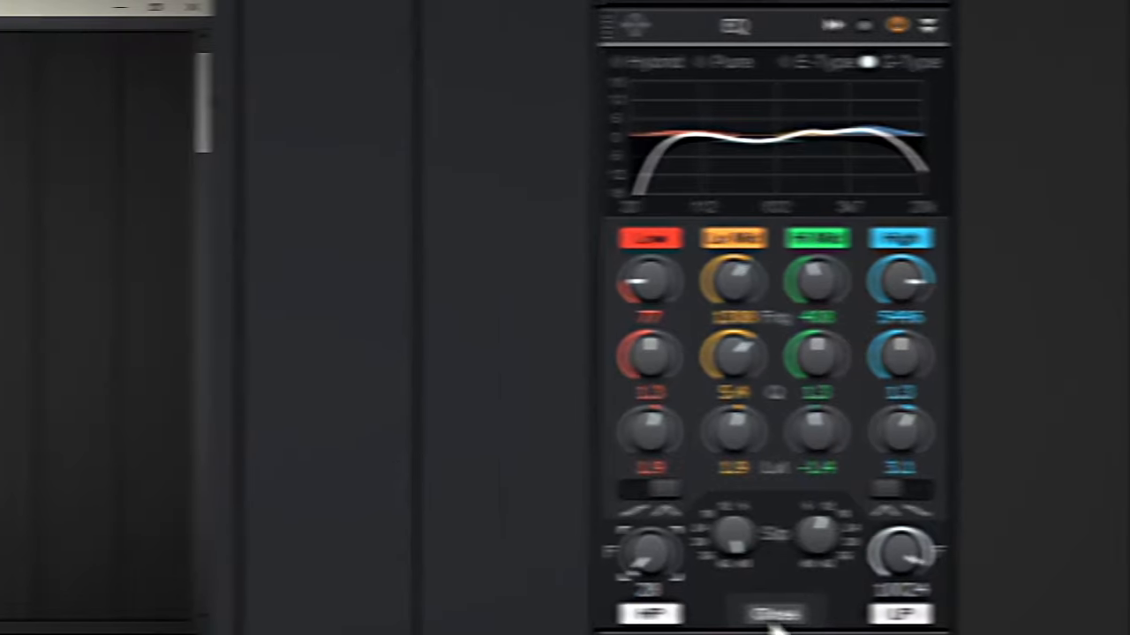
pyautogui.click(563, 617)
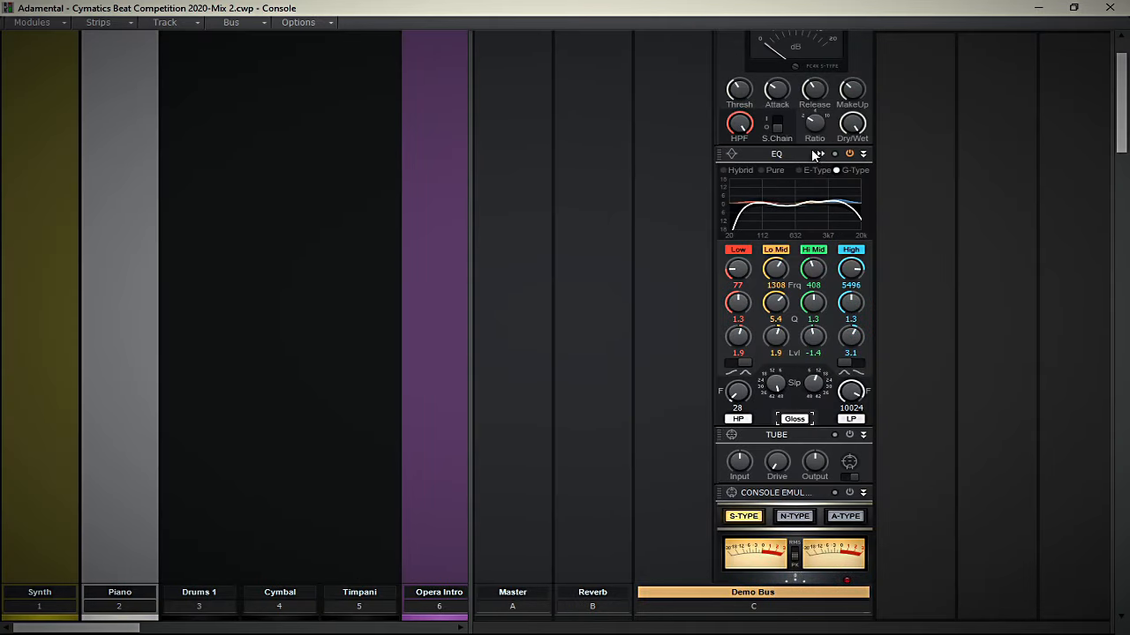
# Open and close the enlarged QuadCurve Equalizer window, once from the EQ module's header and once from its graph.
pyautogui.click(817, 155)
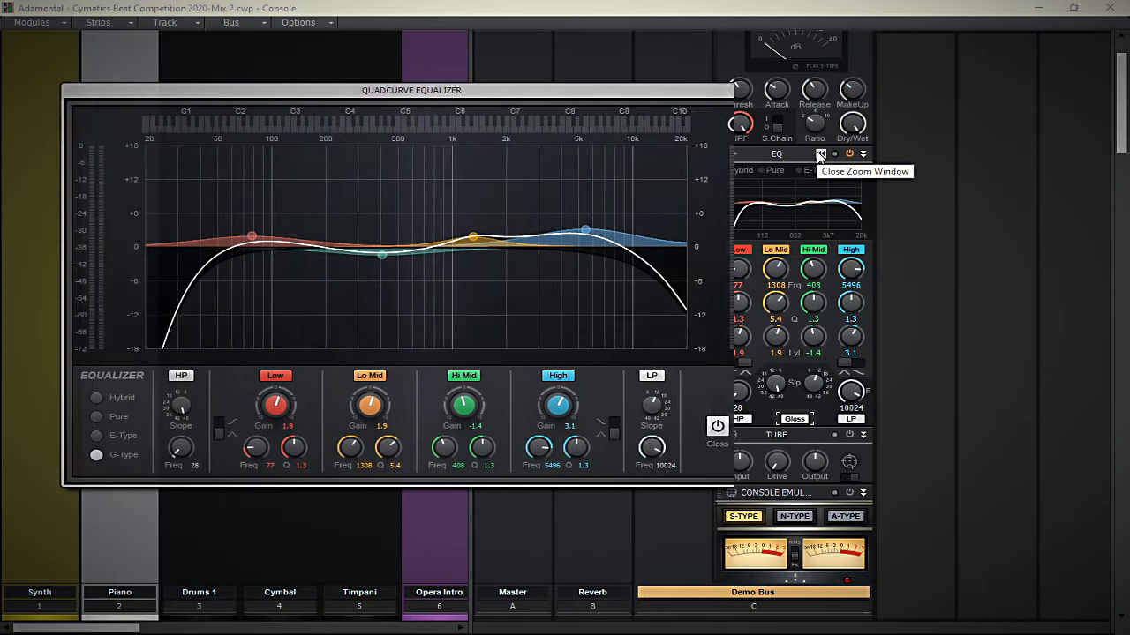
pyautogui.click(816, 155)
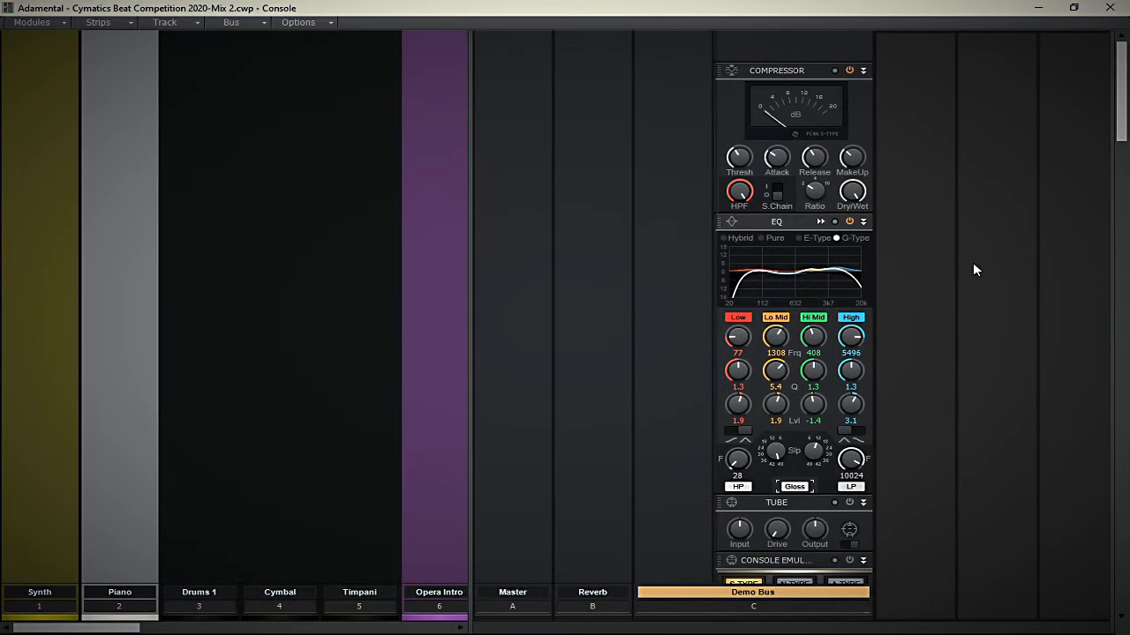
pyautogui.click(819, 268)
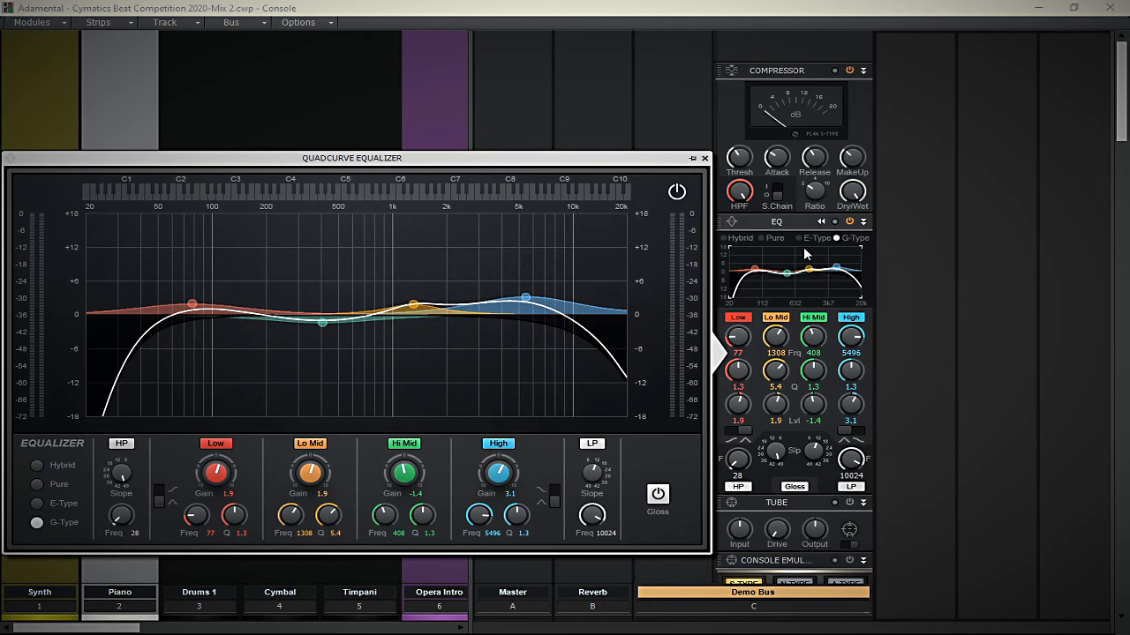
pyautogui.click(705, 157)
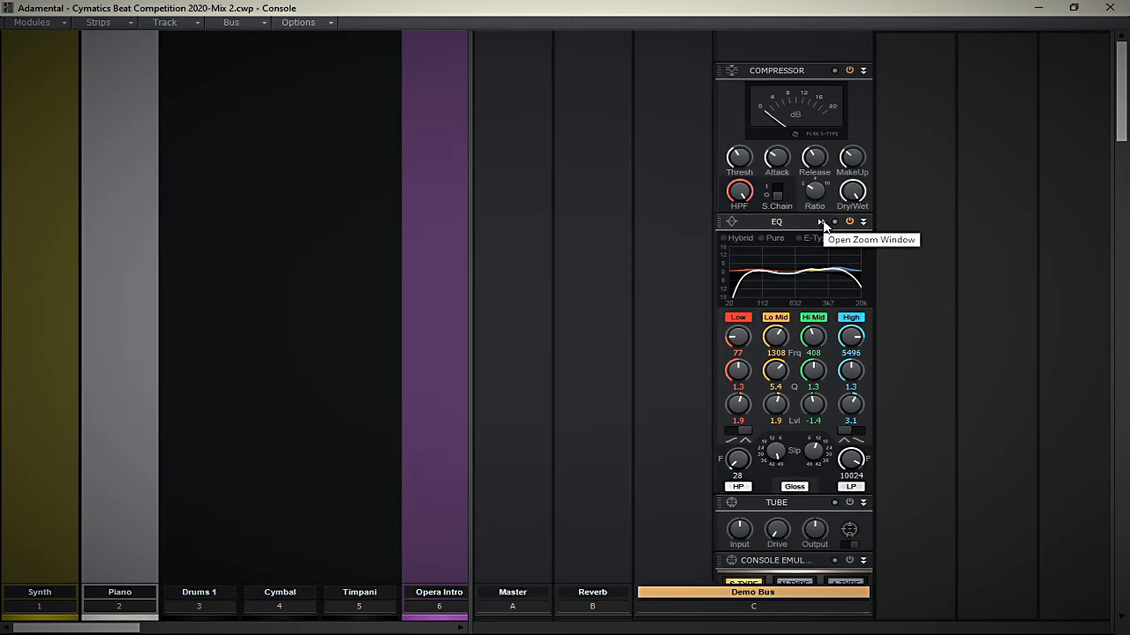
# Reopen the QuadCurve Equalizer zoom window, toggle its pin, and toggle the equalizer's power.
pyautogui.click(821, 222)
pyautogui.click(822, 223)
pyautogui.click(821, 223)
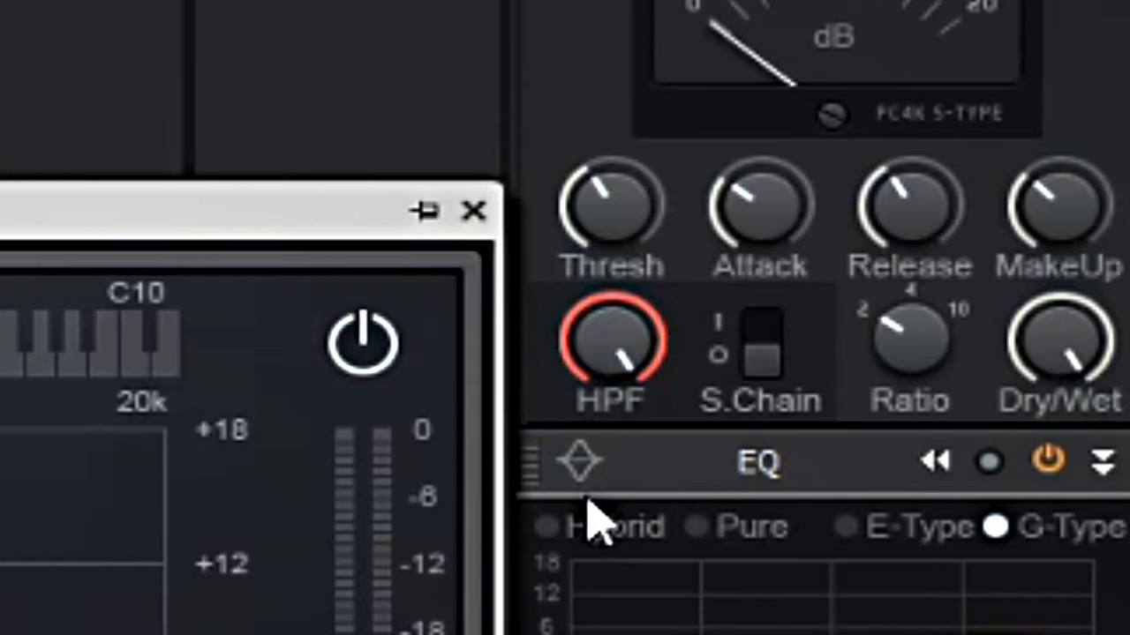
pyautogui.click(425, 212)
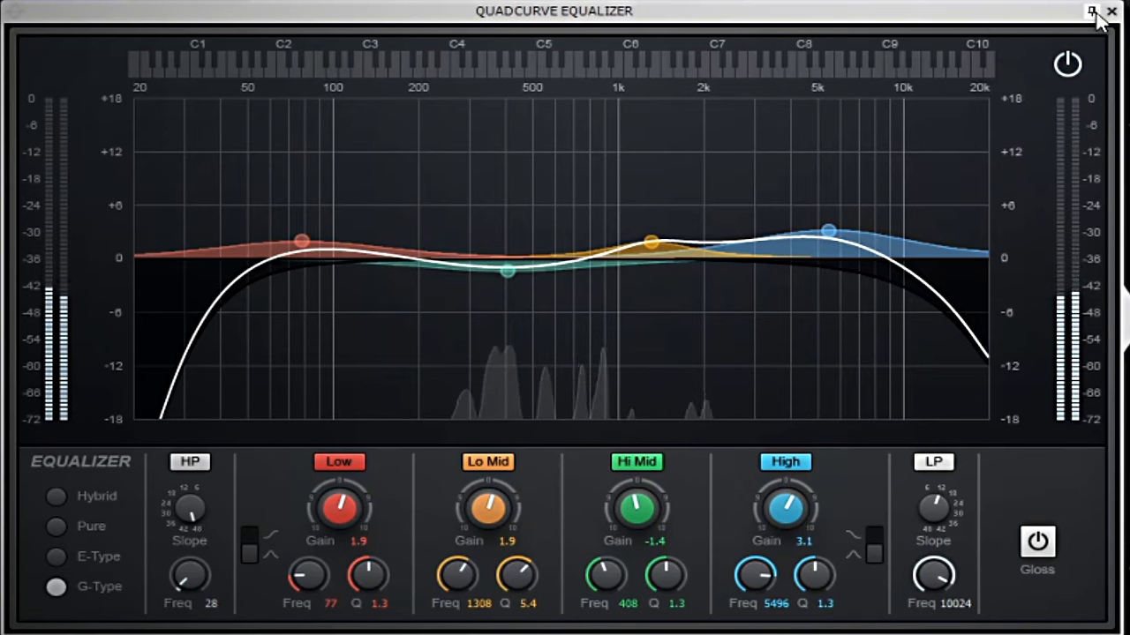
pyautogui.click(1065, 64)
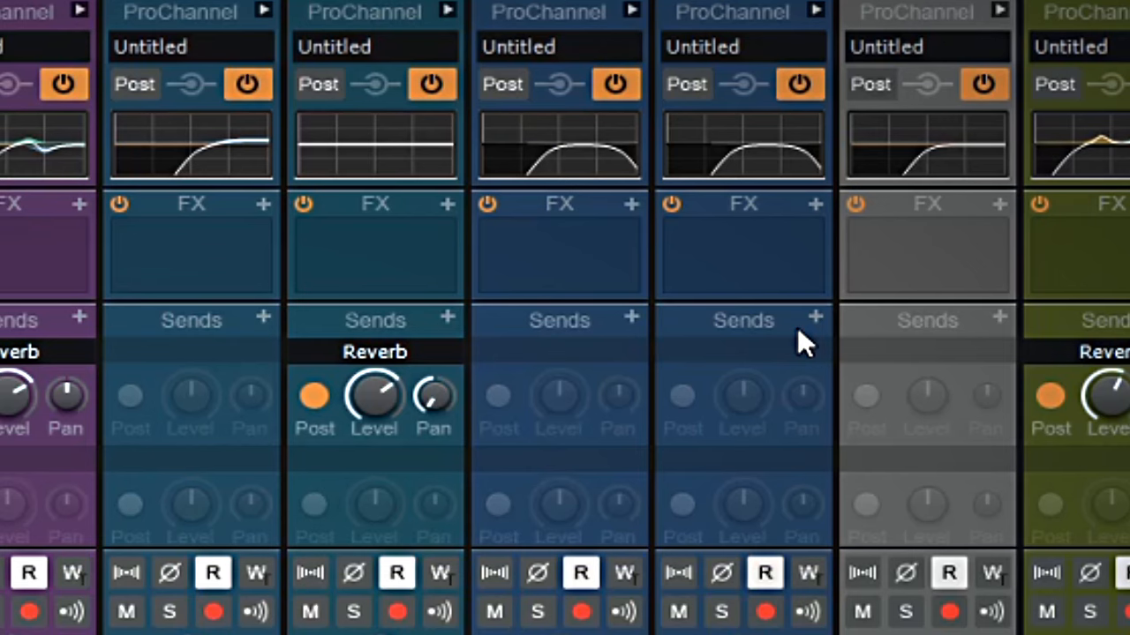
# Copy the teal Reverb-send track's EQ curve onto the second blue track, and replace it with the first blue track's EQ.
pyautogui.moveTo(391, 161)
pyautogui.moveTo(388, 136); pyautogui.dragTo(737, 133)
pyautogui.click(632, 206)
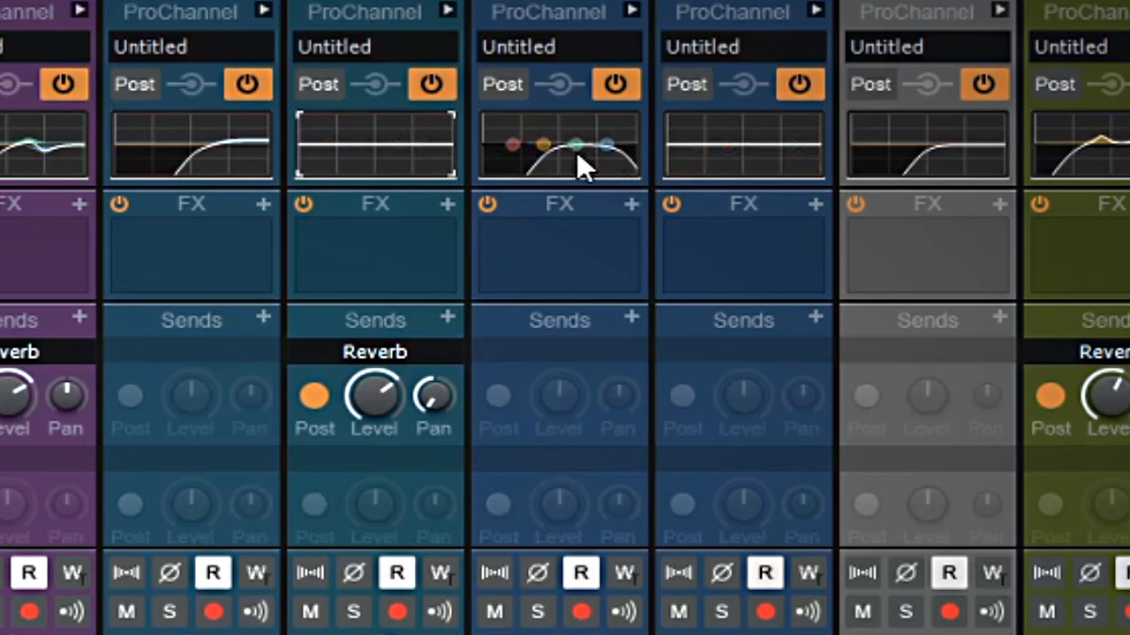
pyautogui.moveTo(557, 151); pyautogui.dragTo(715, 142)
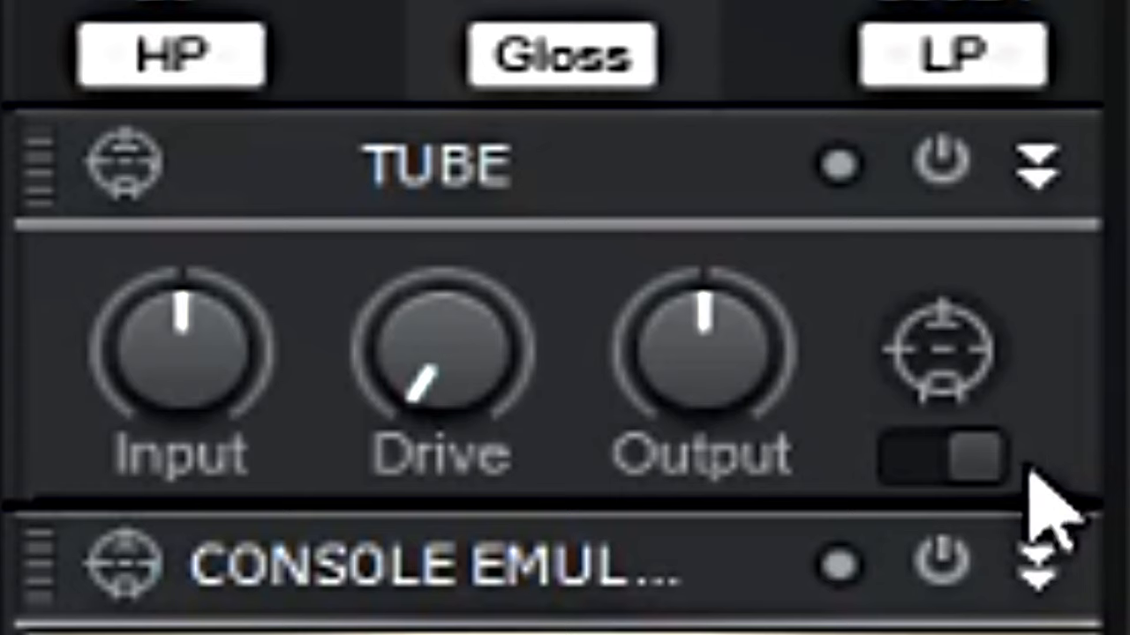
# Turn on the Tube module and flip its tube-type switch over and back.
pyautogui.click(963, 467)
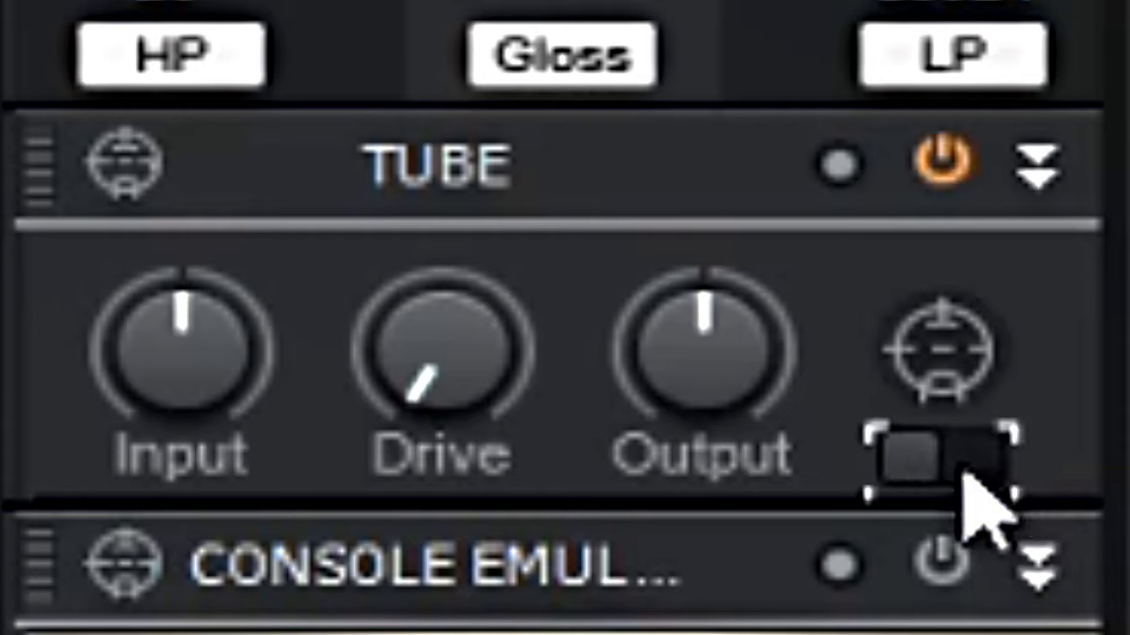
pyautogui.click(896, 479)
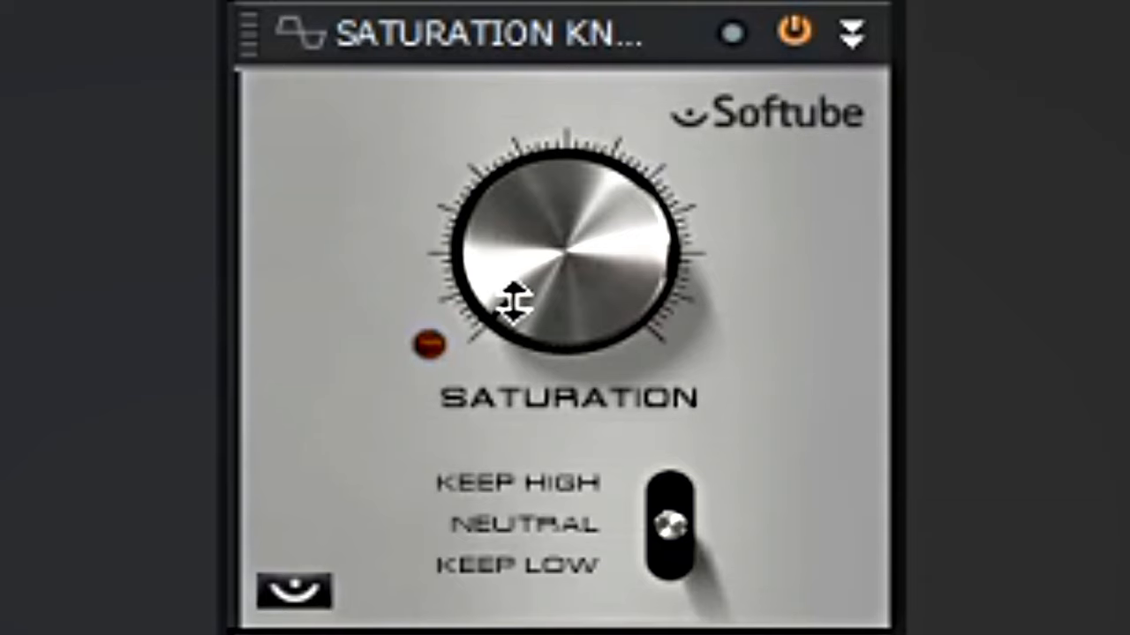
# Try out the Softube Saturation Knob's saturation amount and toggle its Softube logo control on and off.
pyautogui.moveTo(517, 297); pyautogui.dragTo(560, 517)
pyautogui.click(297, 591)
pyautogui.click(300, 608)
# Set the Saturation Knob's mode switch to Keep High and Keep Low, and move it back up.
pyautogui.click(671, 466)
pyautogui.click(673, 540)
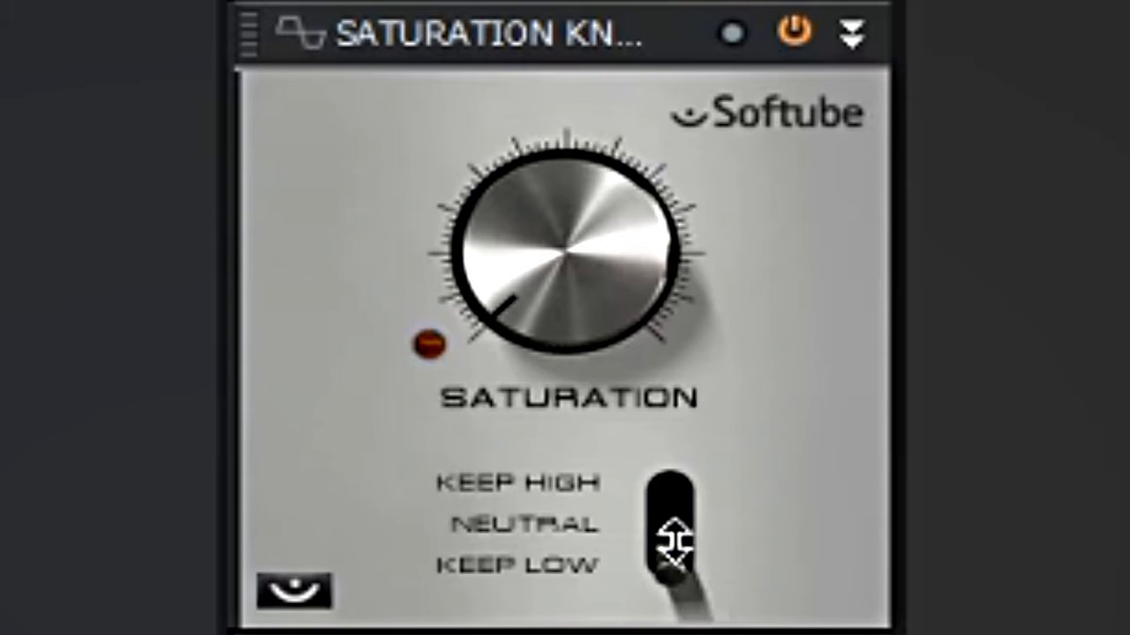
pyautogui.moveTo(674, 541); pyautogui.dragTo(727, 449)
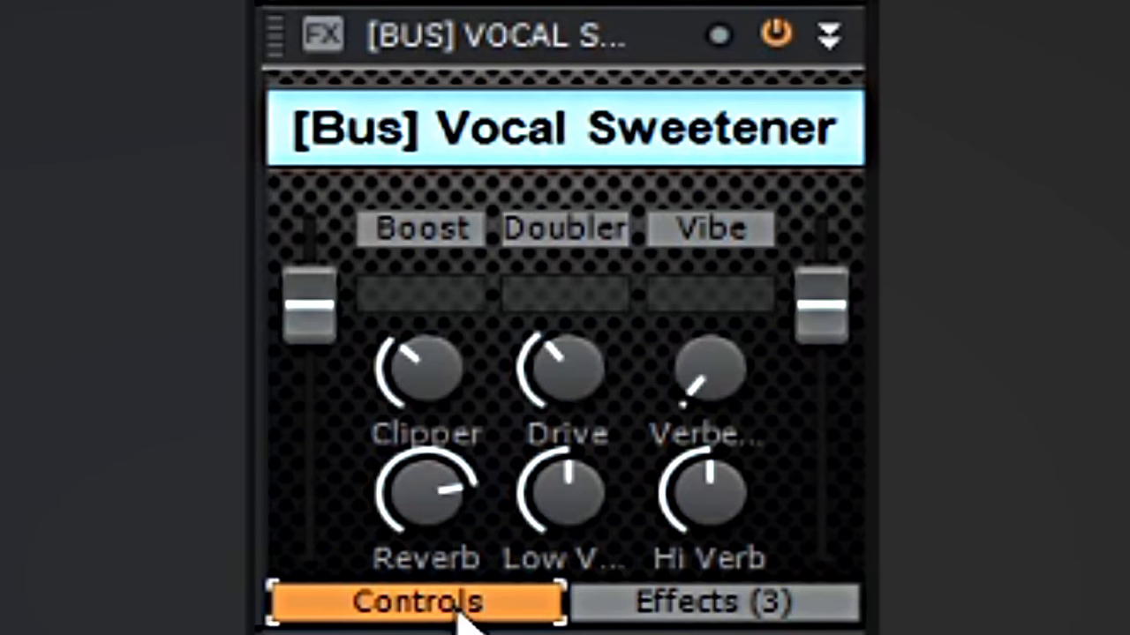
# View the Vocal Sweetener FX chain's effects, return to its controls, and turn on Boost, Doubler and Vibe.
pyautogui.click(713, 604)
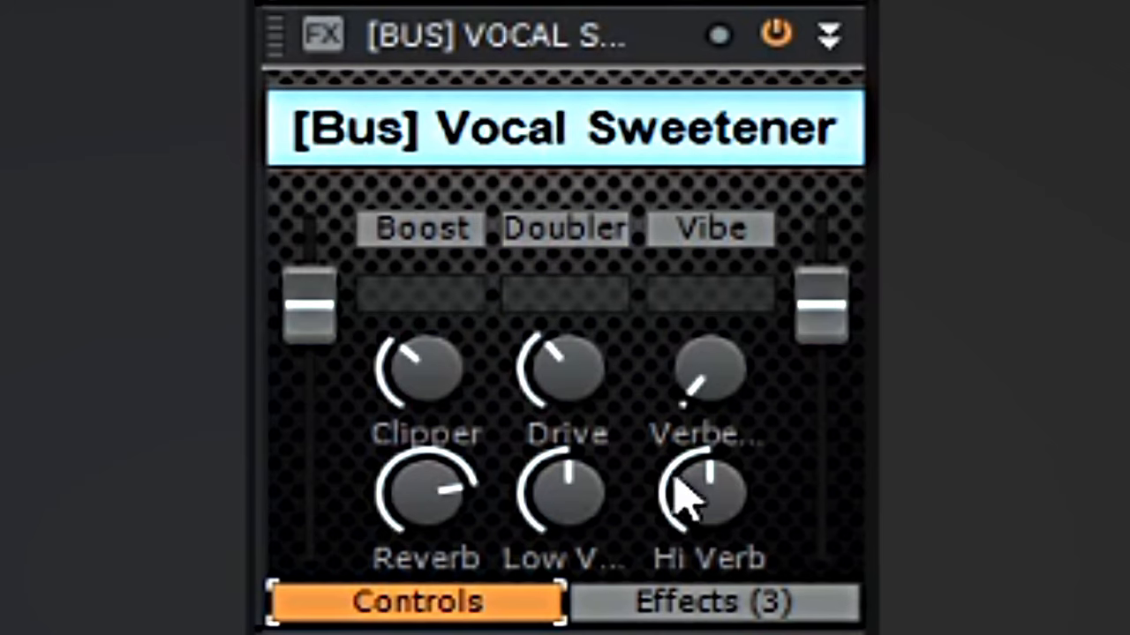
pyautogui.click(437, 231)
pyautogui.click(618, 235)
pyautogui.click(729, 242)
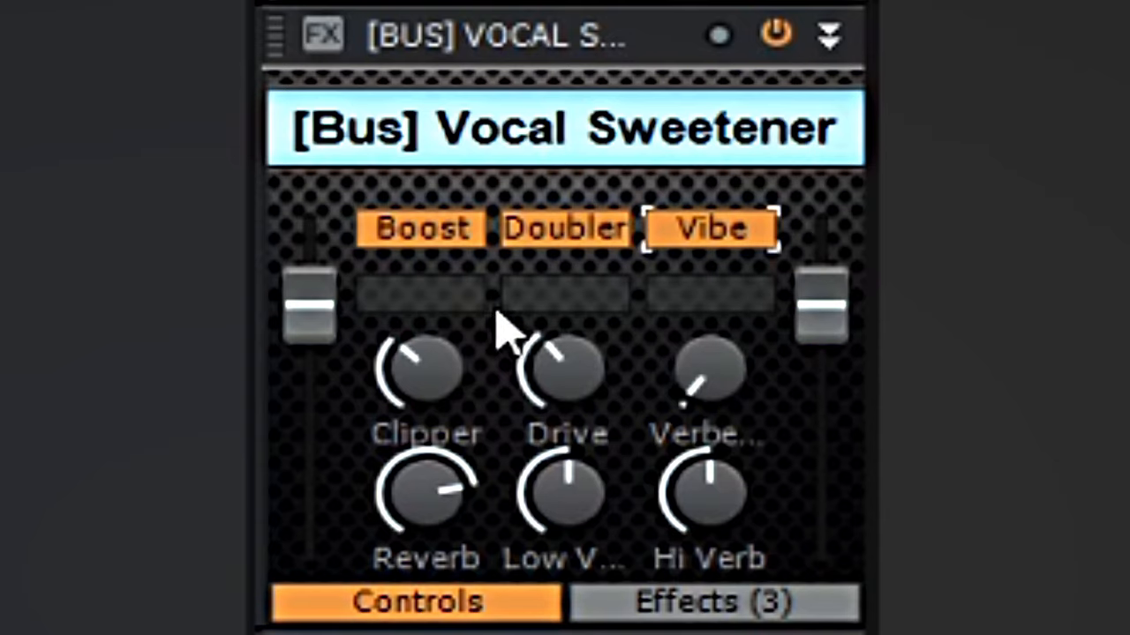
# Check the empty button slots and the Boost button's control properties, including its first destination, then close the properties.
pyautogui.click(459, 301)
pyautogui.click(551, 300)
pyautogui.click(693, 300)
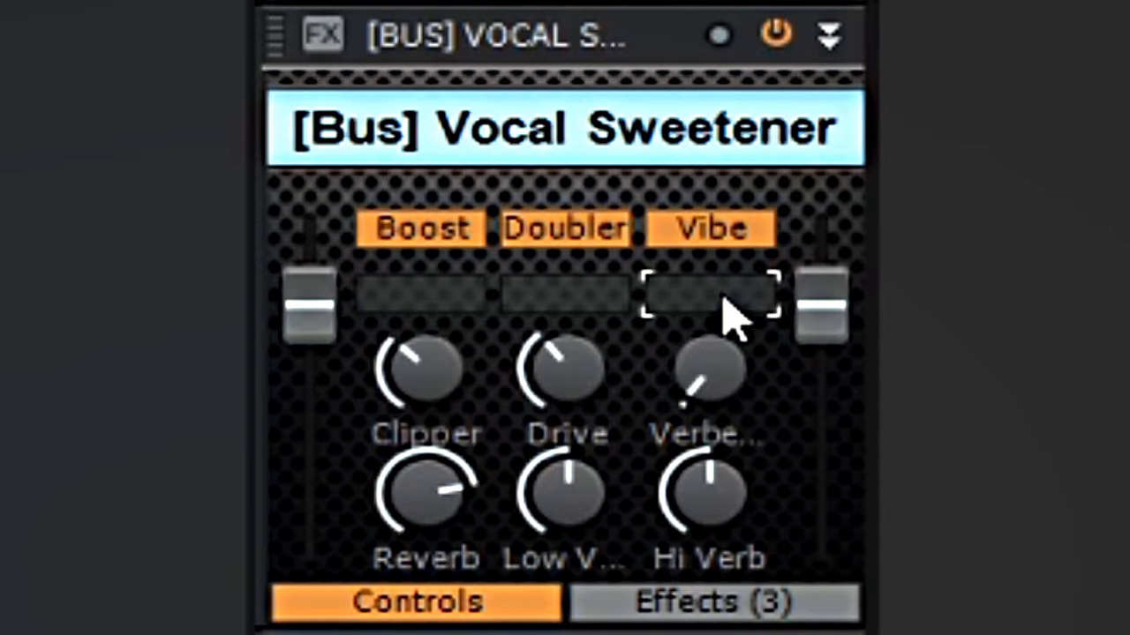
pyautogui.doubleClick(445, 237)
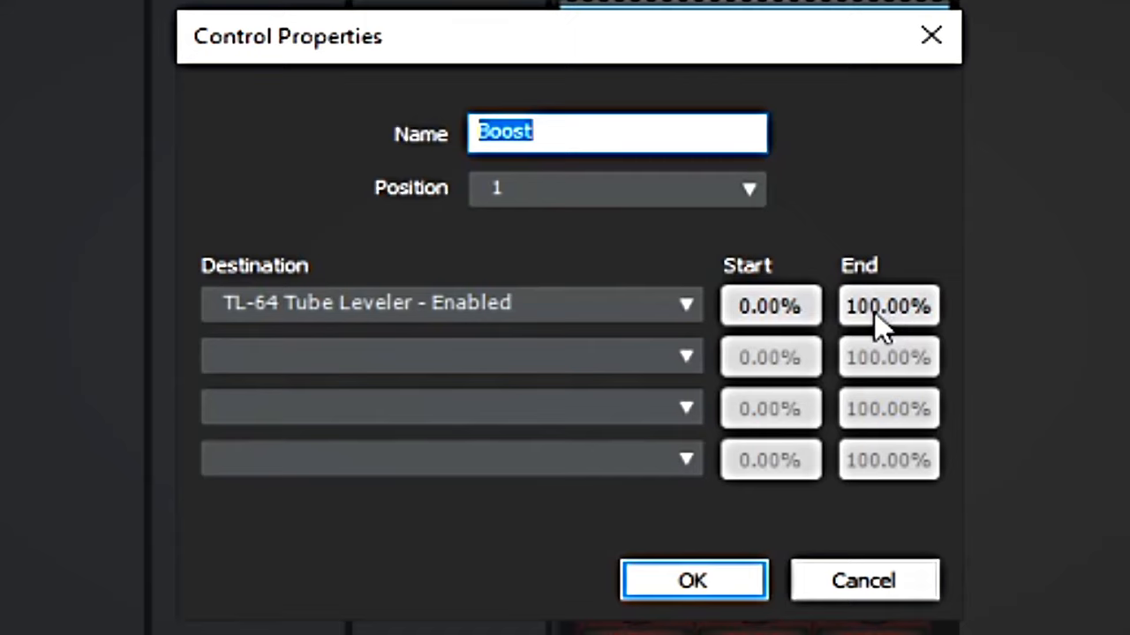
pyautogui.click(686, 306)
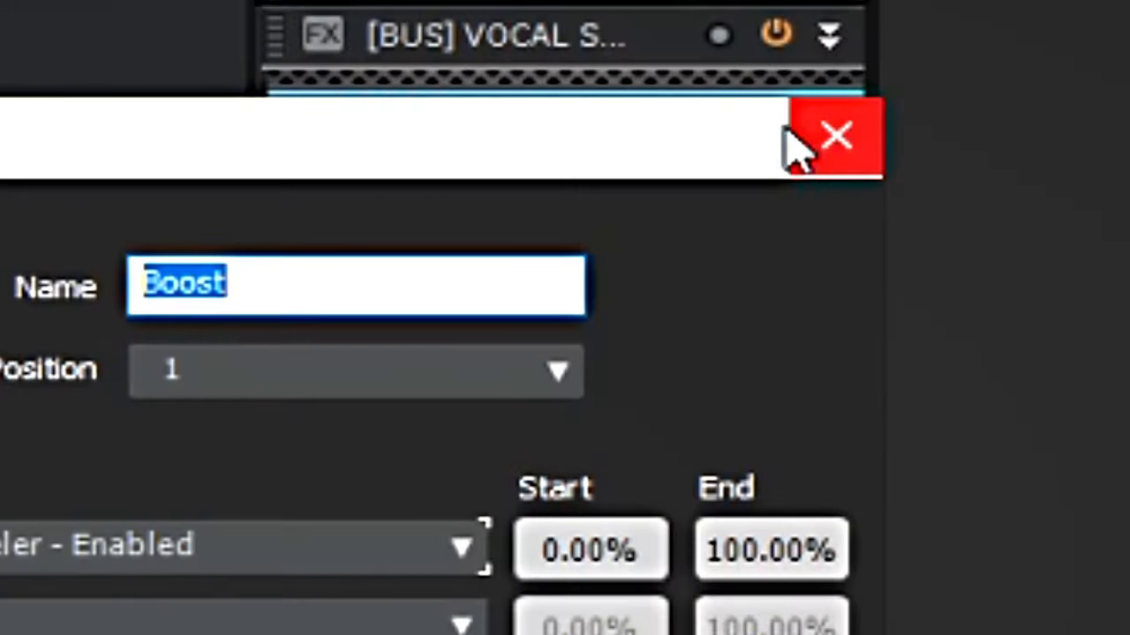
pyautogui.click(816, 140)
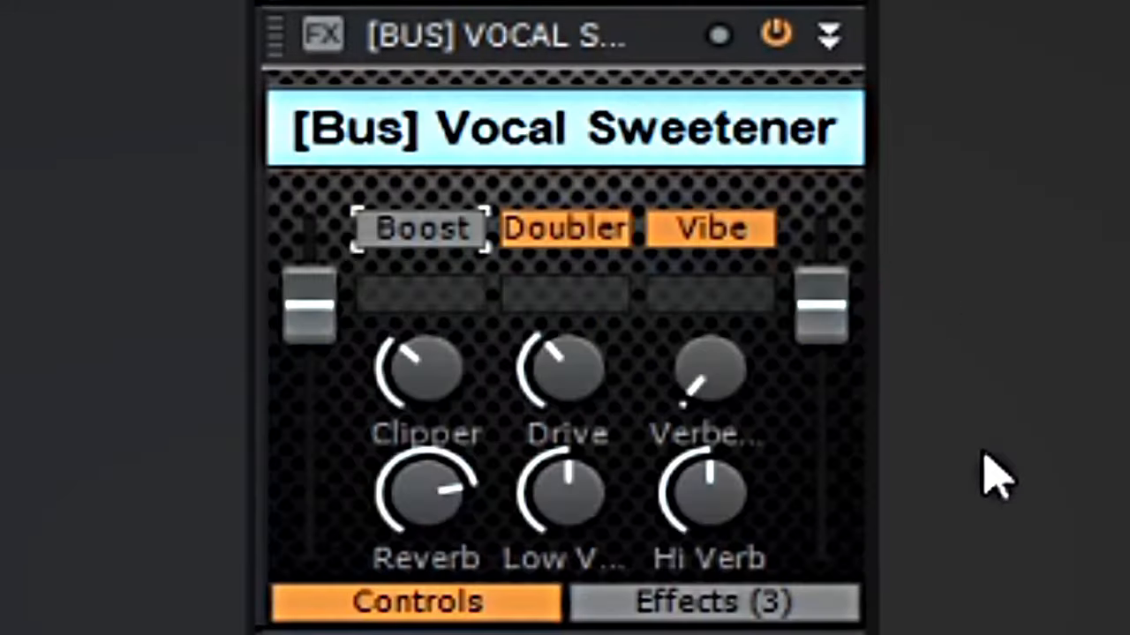
# View the Vocal Sweetener chain's effects and toggle the VX-64 Vocal Strip's power.
pyautogui.doubleClick(843, 159)
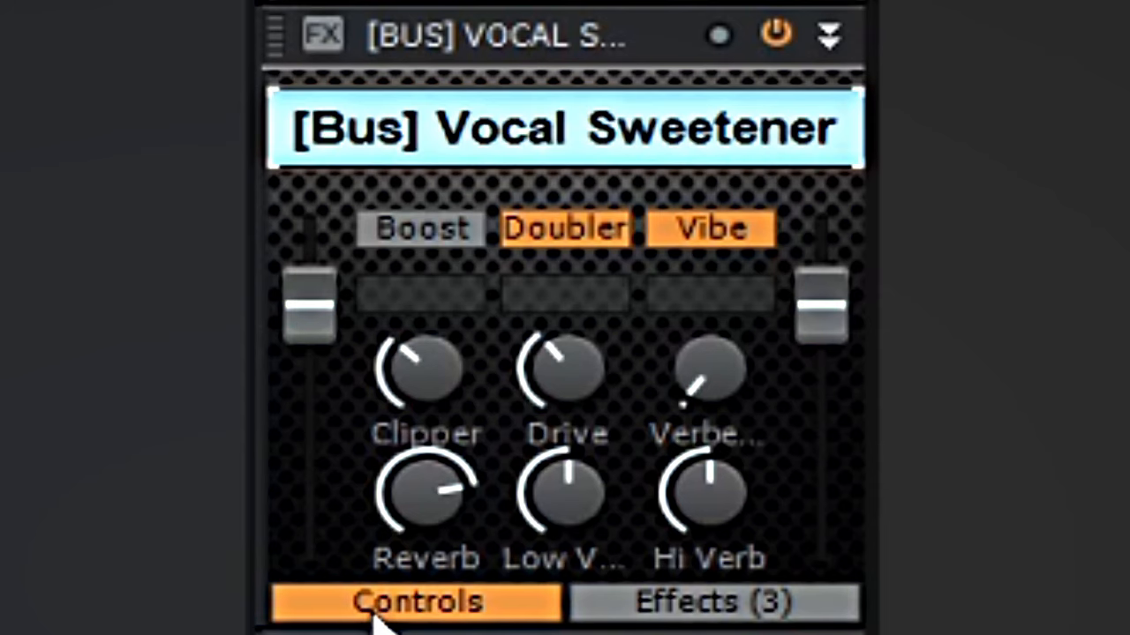
pyautogui.click(733, 604)
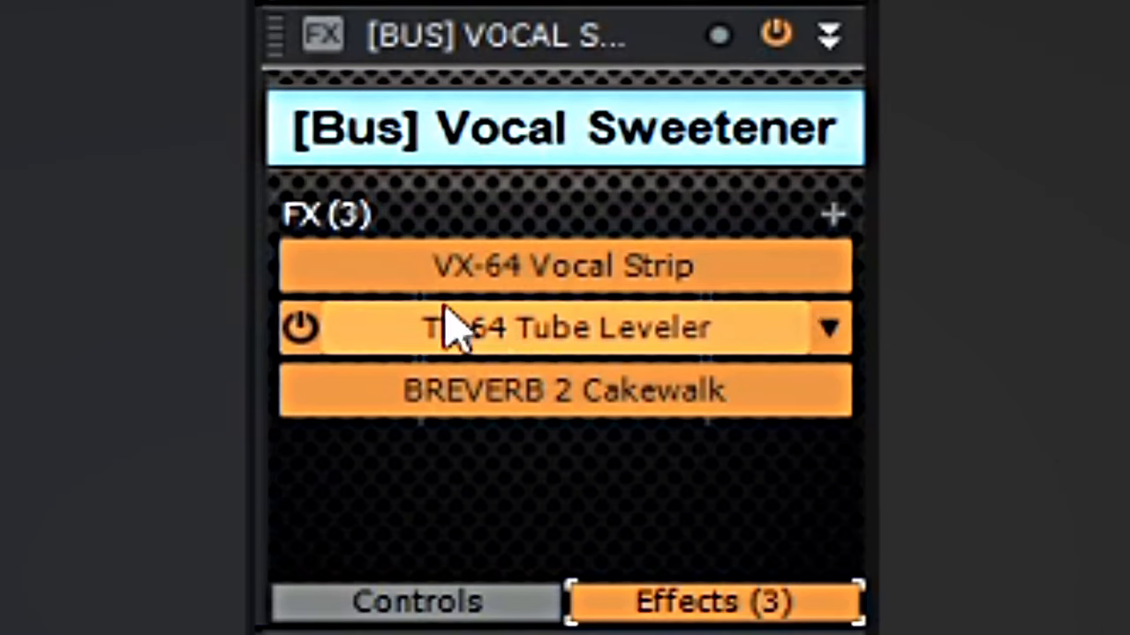
pyautogui.click(302, 267)
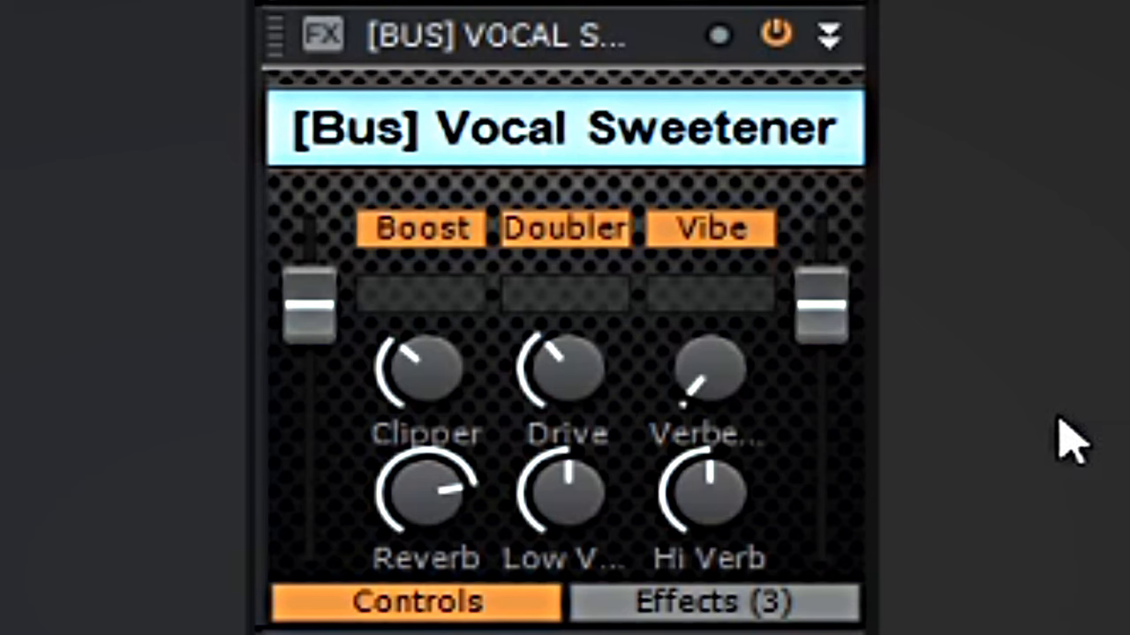
# View the Clipper knob's control properties, close them, and check the control options of the Boost button.
pyautogui.rightClick(433, 390)
pyautogui.click(538, 430)
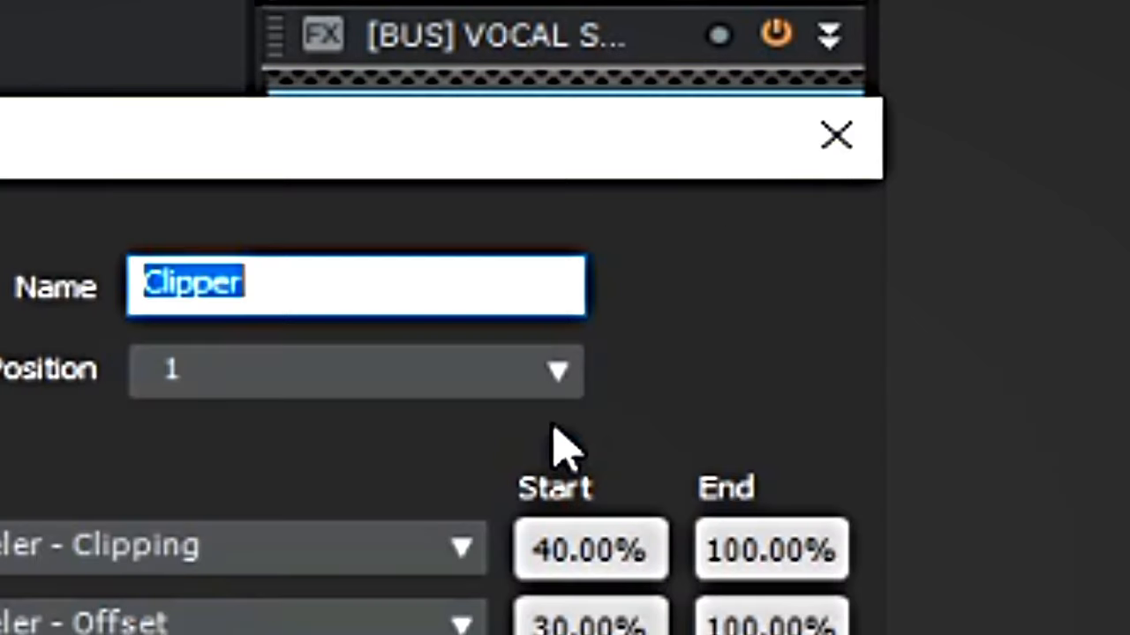
pyautogui.click(837, 136)
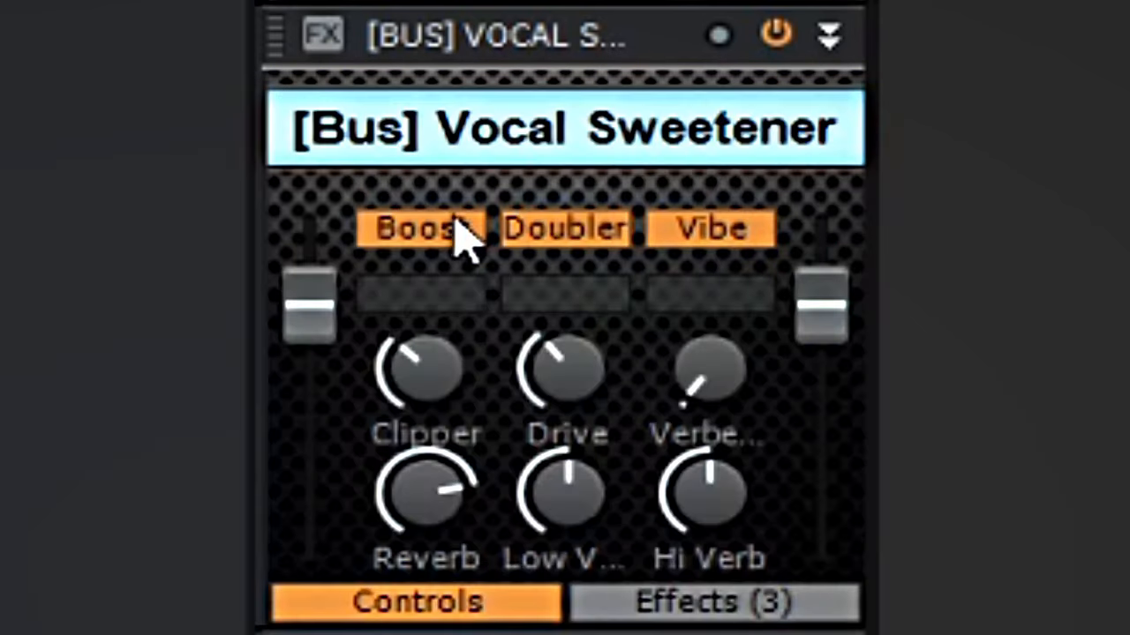
pyautogui.rightClick(454, 227)
pyautogui.click(719, 259)
# Customize the Vocal Sweetener chain's interface with a background image from the Cakewalk Content folder and pick a preset text color.
pyautogui.rightClick(320, 328)
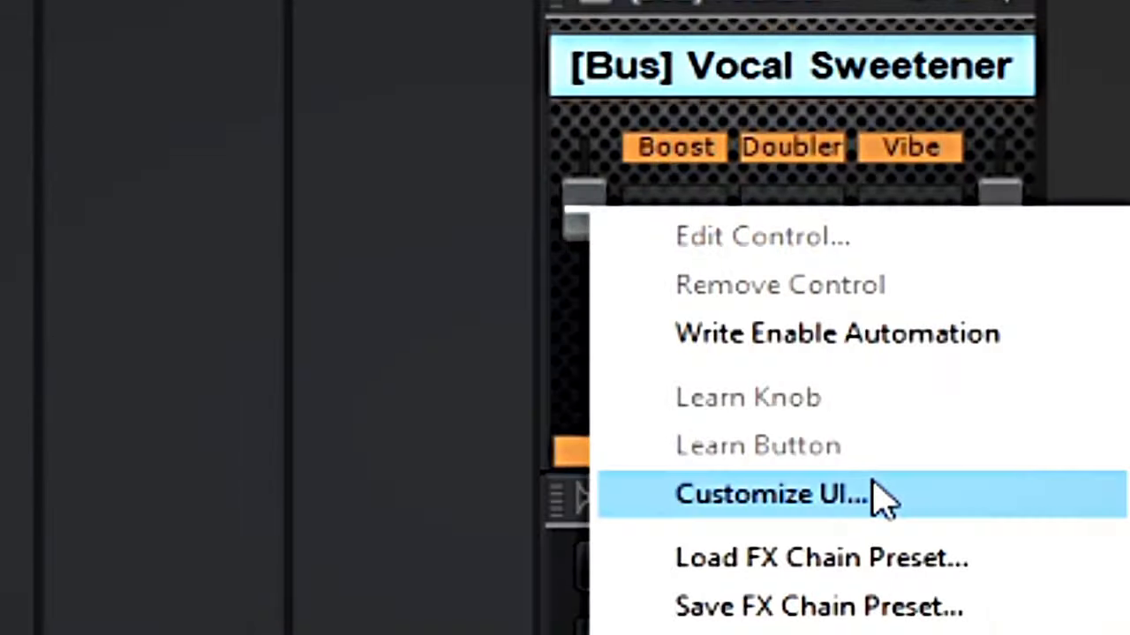
pyautogui.click(878, 496)
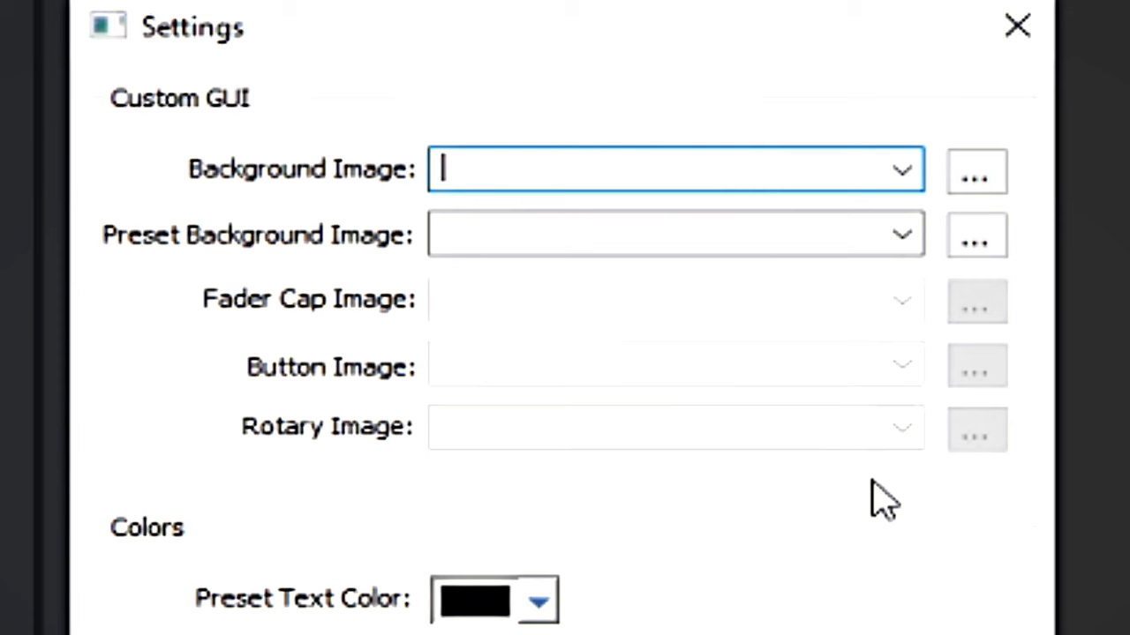
pyautogui.click(905, 177)
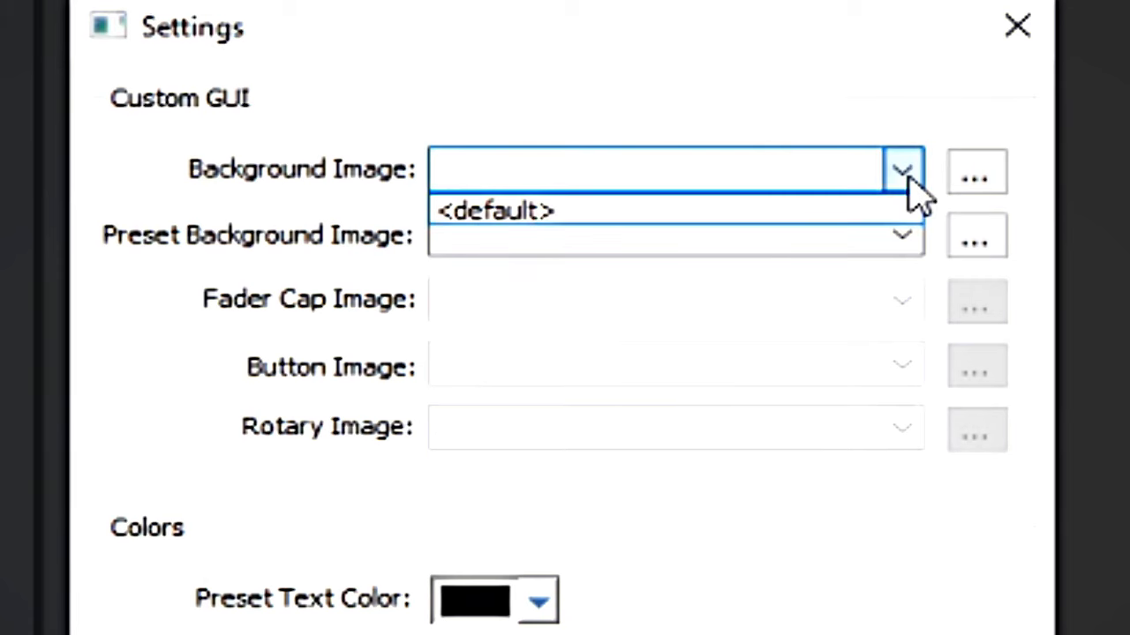
pyautogui.click(349, 371)
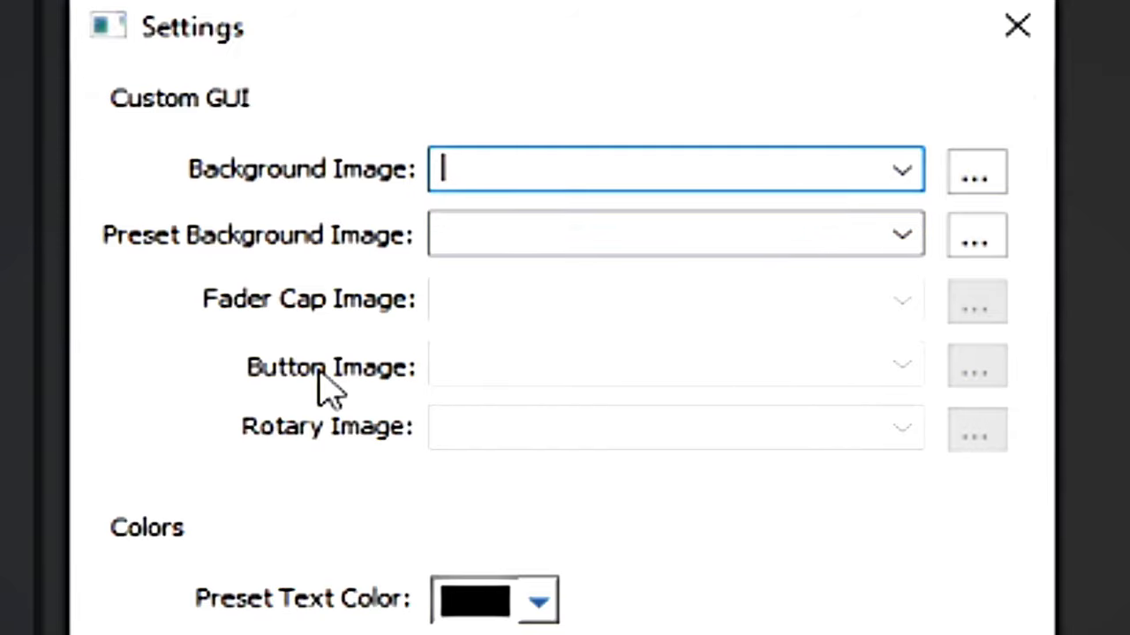
pyautogui.click(902, 237)
pyautogui.click(975, 175)
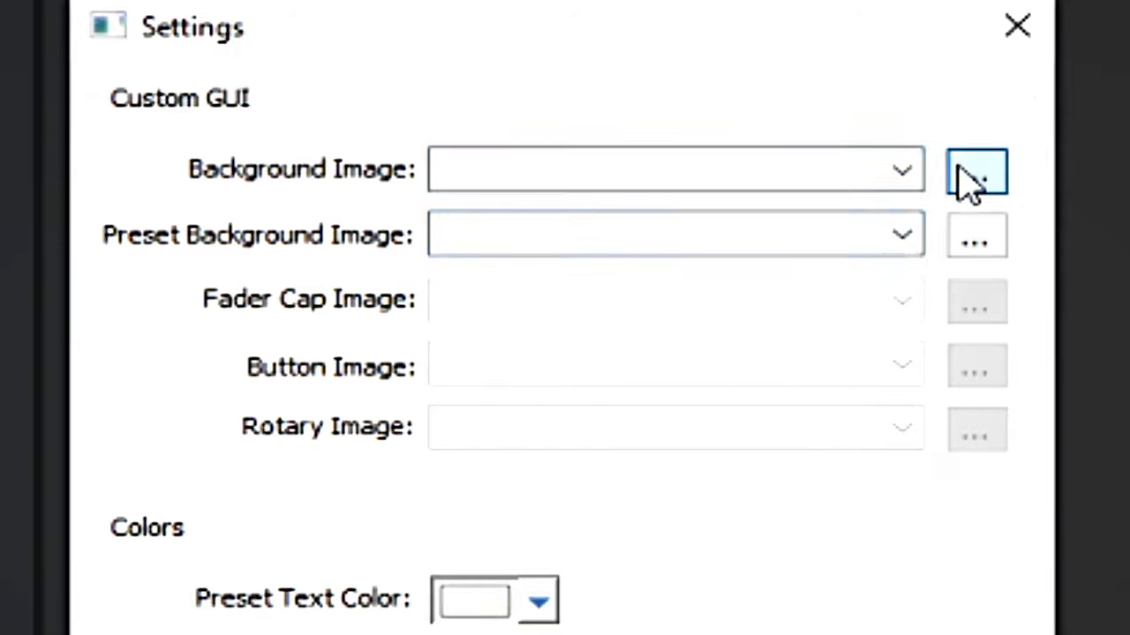
pyautogui.doubleClick(423, 484)
pyautogui.click(544, 604)
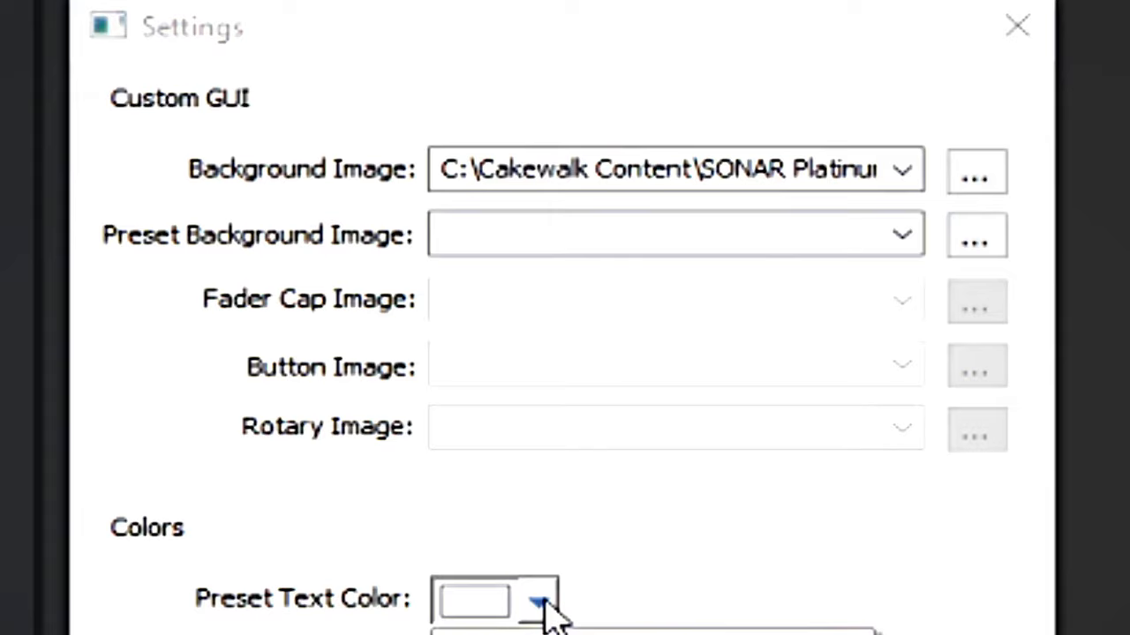
pyautogui.click(448, 634)
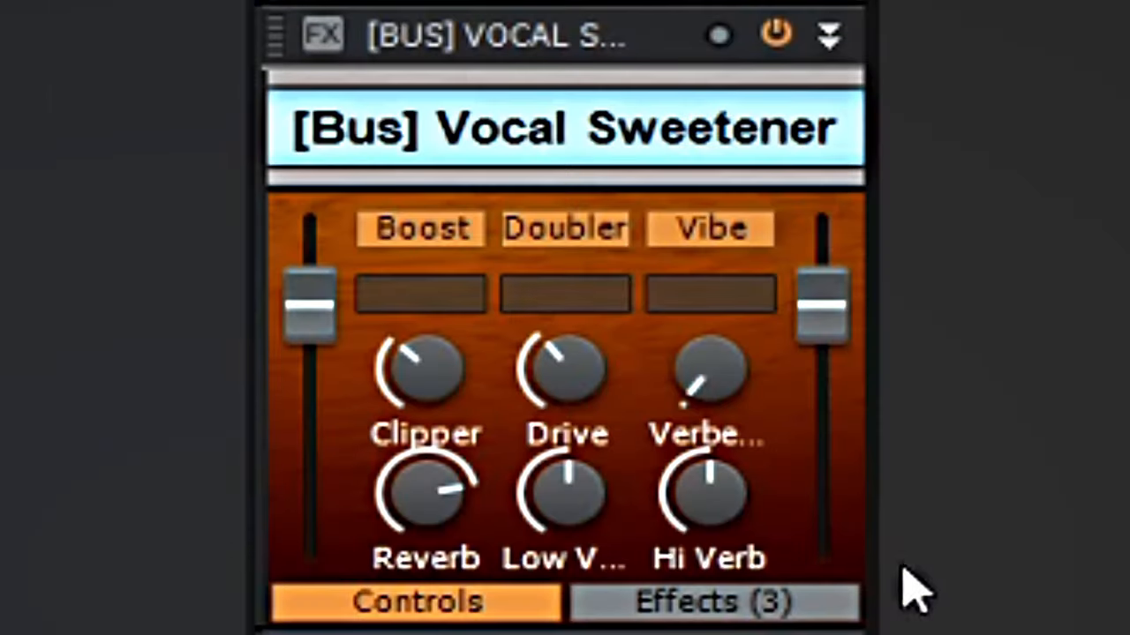
# Browse the FX chain preset folders from the Vocal Sweetener module and open one of them.
pyautogui.rightClick(772, 417)
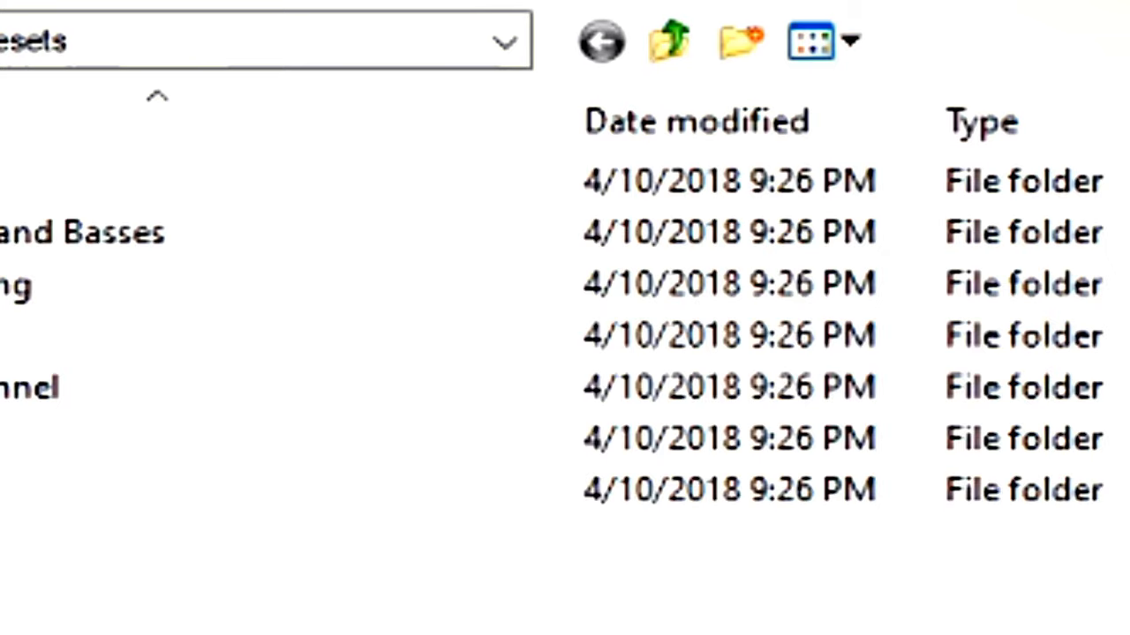
pyautogui.doubleClick(4, 446)
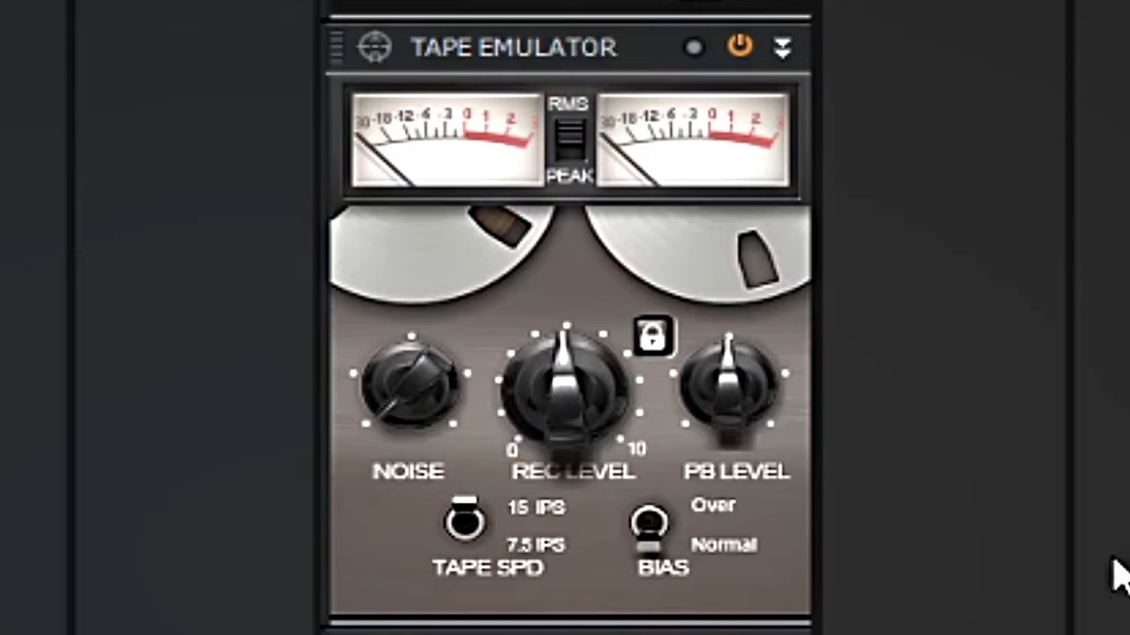
# Adjust the Tape Emulator's record level, toggle the lock beside the playback level, and adjust the record level again.
pyautogui.scroll(-3, 1114, 576)
pyautogui.scroll(3, 1114, 576)
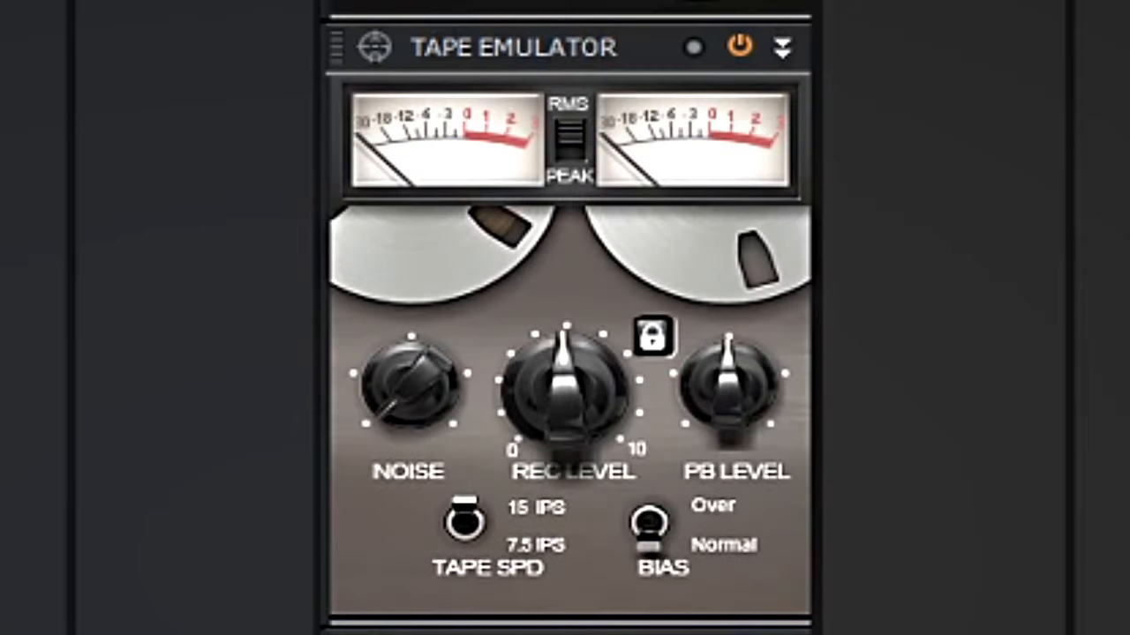
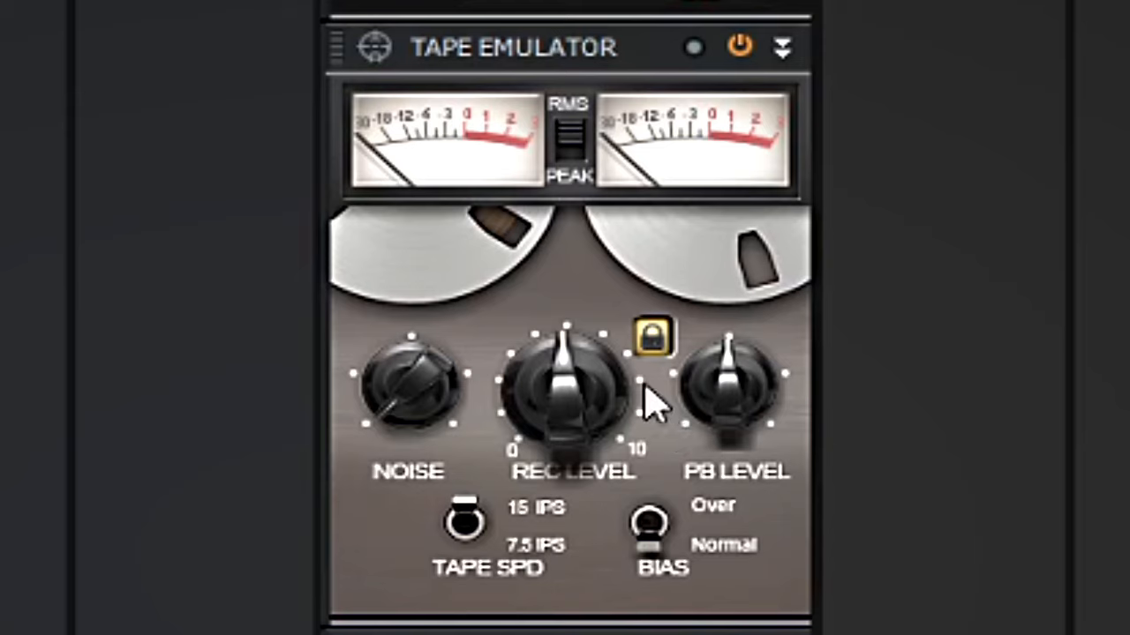
pyautogui.moveTo(533, 429); pyautogui.dragTo(549, 360)
pyautogui.click(651, 343)
pyautogui.moveTo(588, 412); pyautogui.dragTo(565, 444)
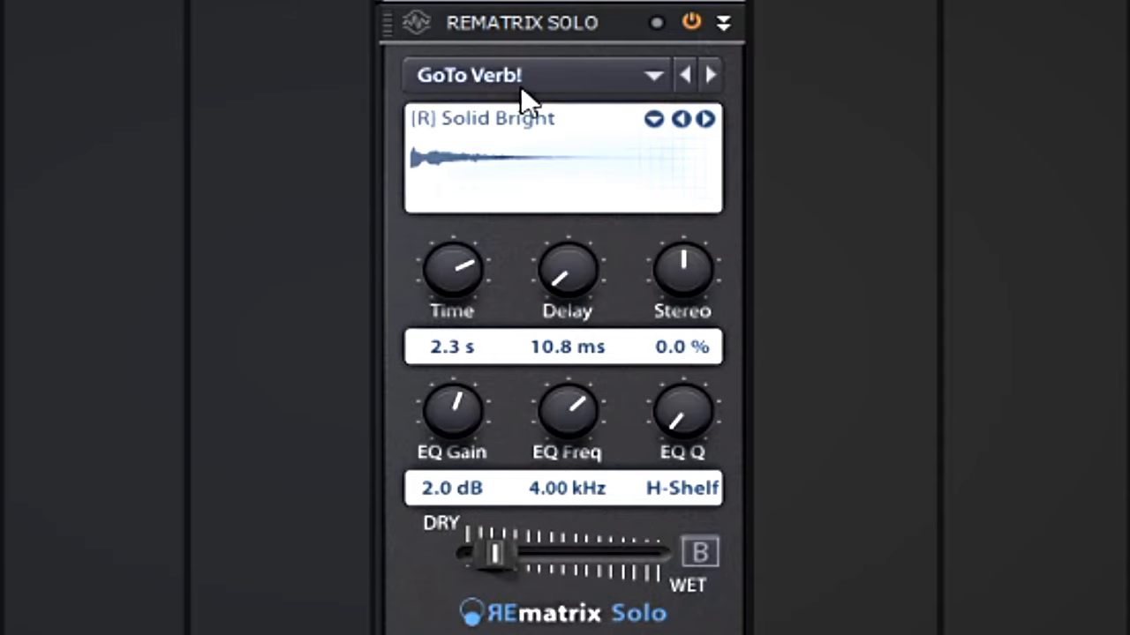
# Look through the REmatrix Solo preset list and step through the presets to Warm Large.
pyautogui.click(521, 88)
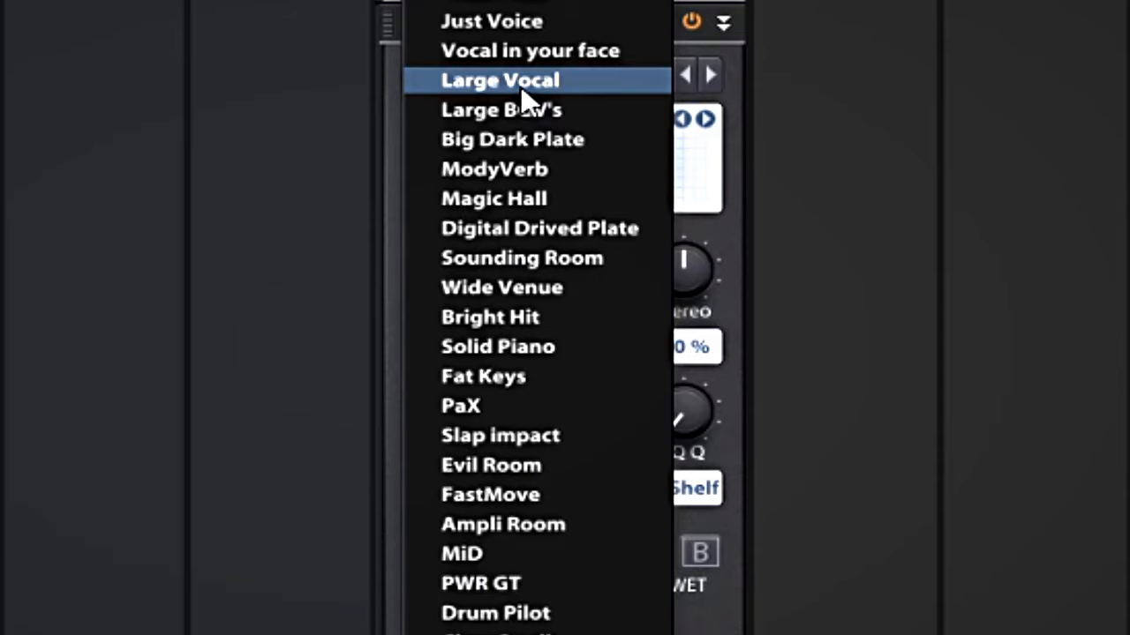
pyautogui.click(796, 69)
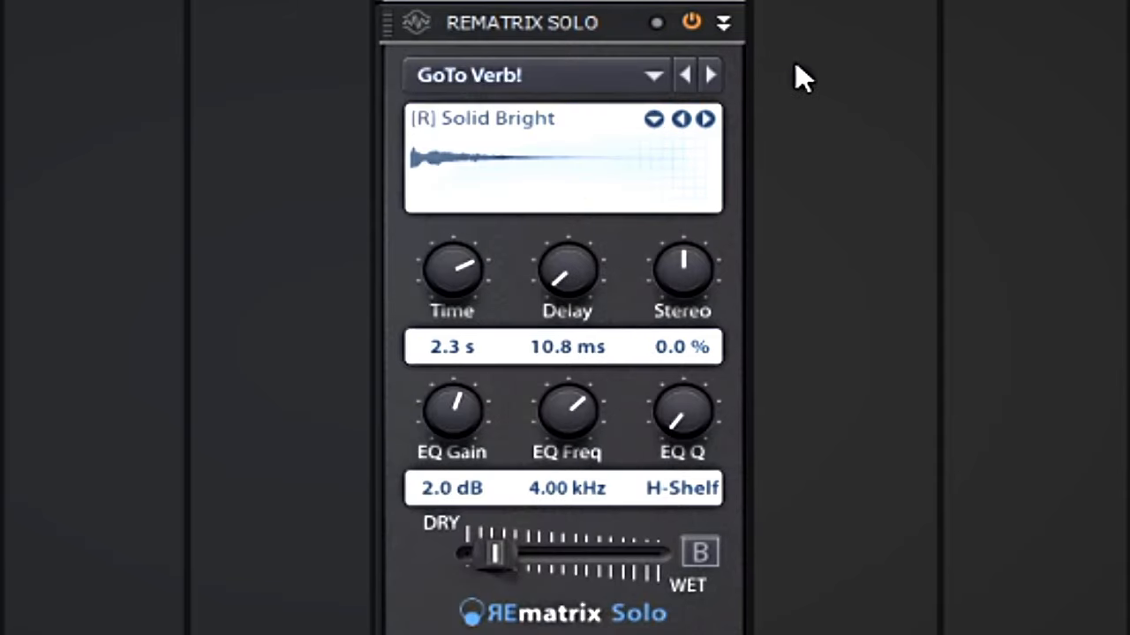
pyautogui.click(711, 76)
pyautogui.click(711, 75)
pyautogui.click(712, 75)
pyautogui.click(686, 76)
pyautogui.click(685, 76)
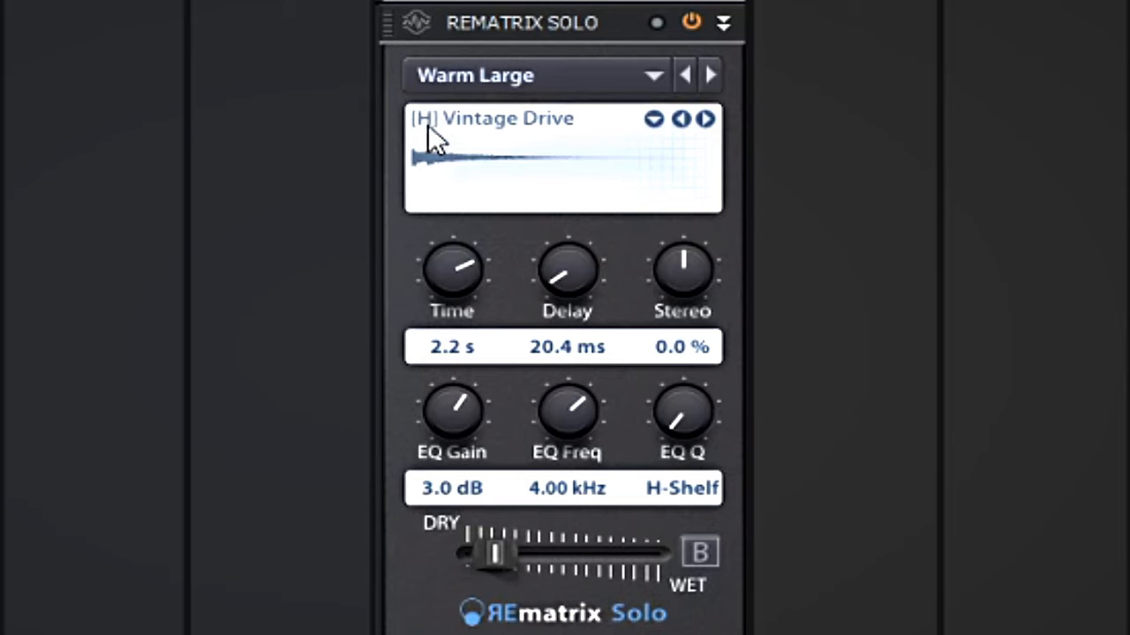
# Step through REmatrix Solo's impulse responses to [H] Building.
pyautogui.click(706, 118)
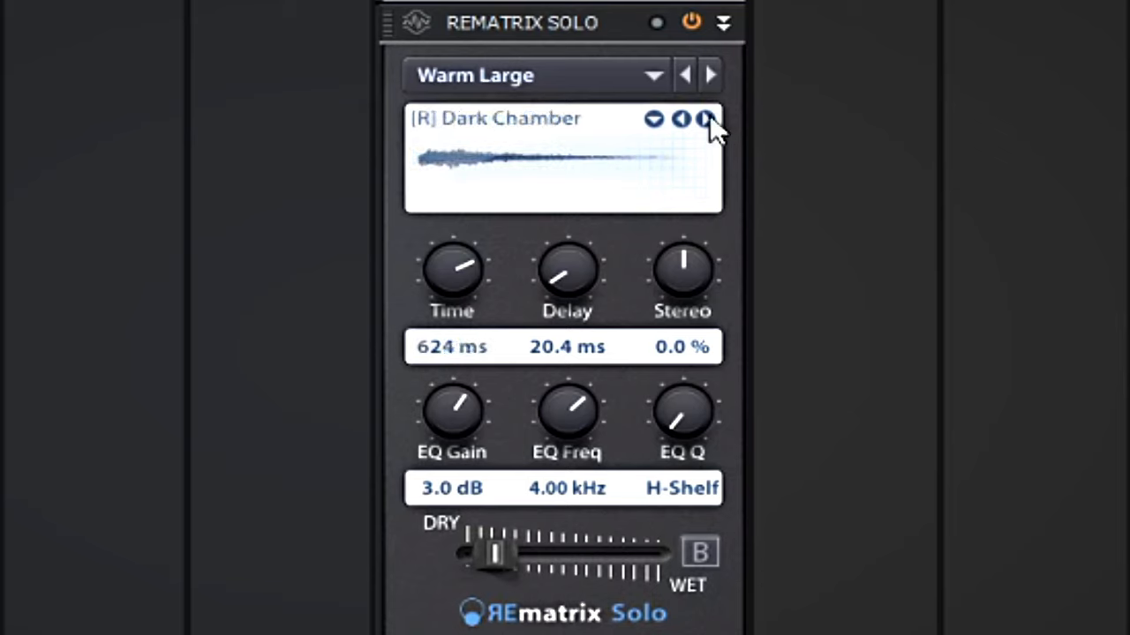
pyautogui.click(707, 119)
pyautogui.click(707, 118)
pyautogui.click(707, 118)
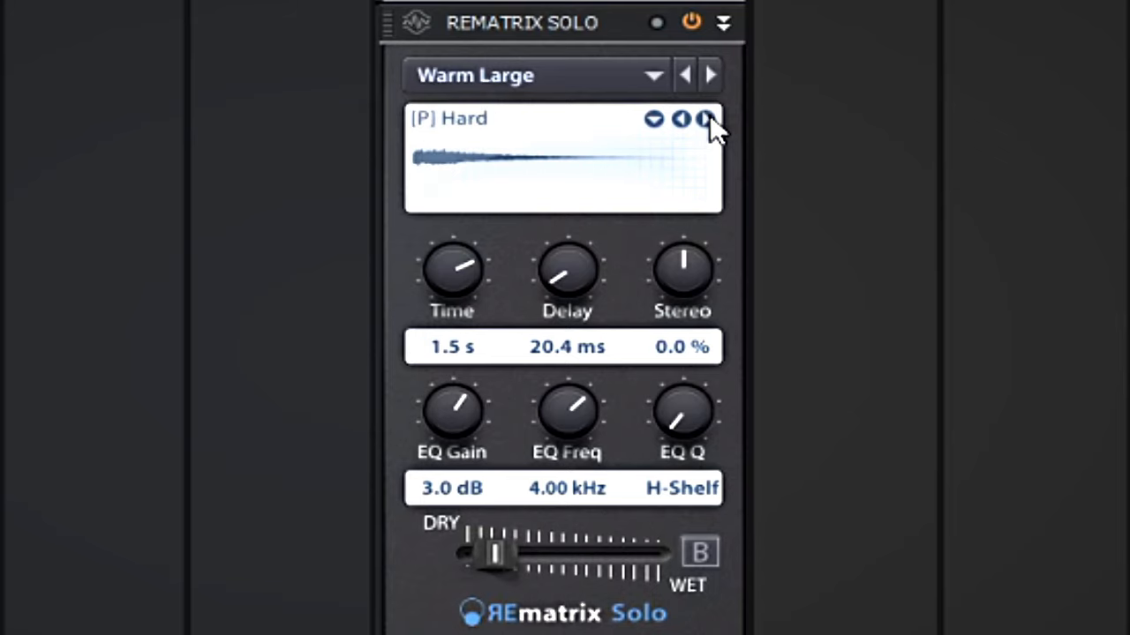
pyautogui.click(707, 119)
pyautogui.click(707, 119)
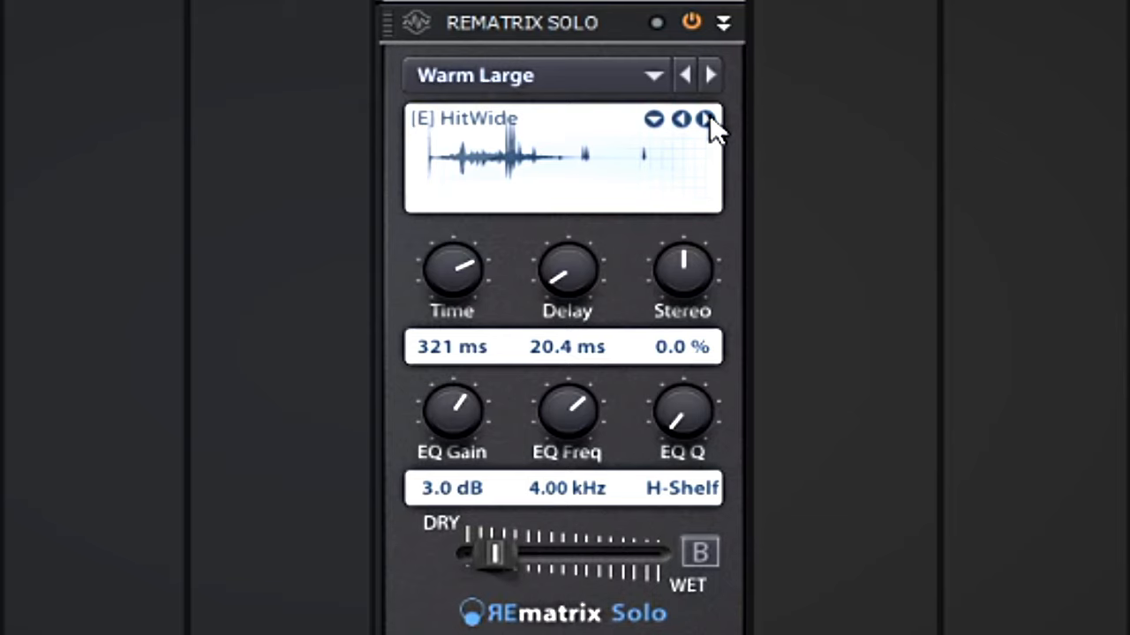
pyautogui.click(706, 120)
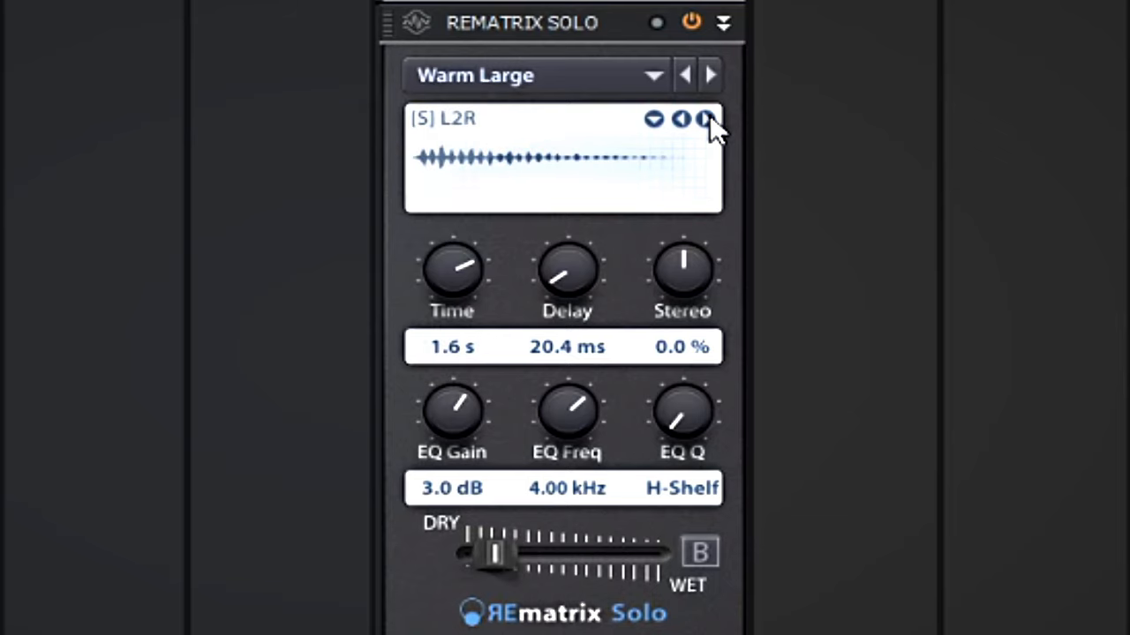
pyautogui.click(707, 120)
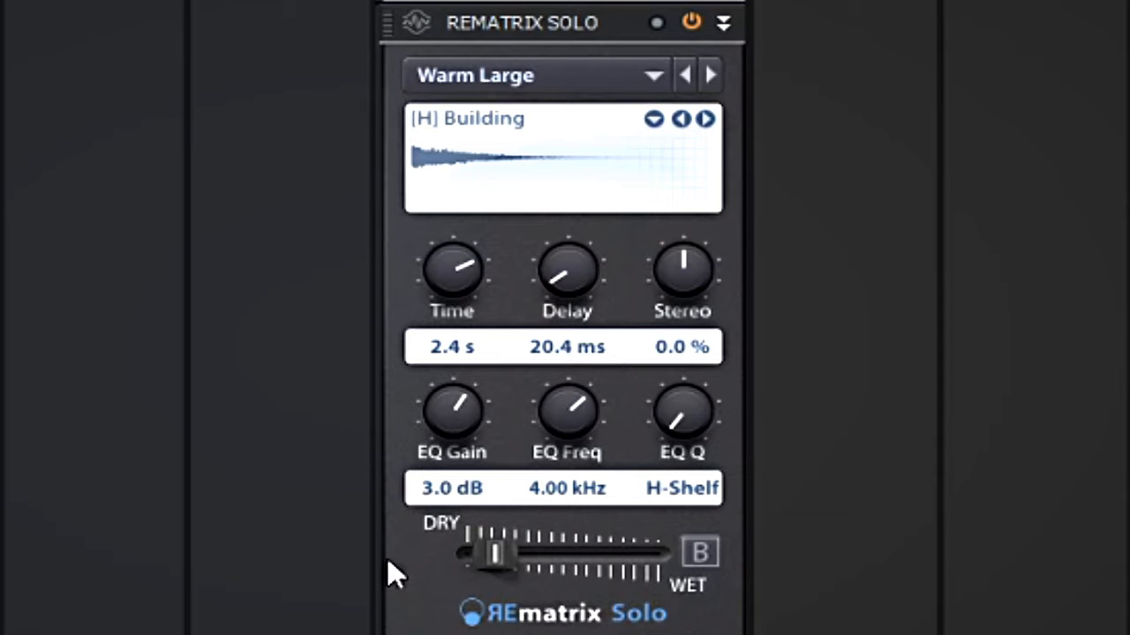
# Try out the B switch beside REmatrix Solo's dry/wet slider and select the module's logo.
pyautogui.click(712, 564)
pyautogui.click(705, 555)
pyautogui.click(559, 618)
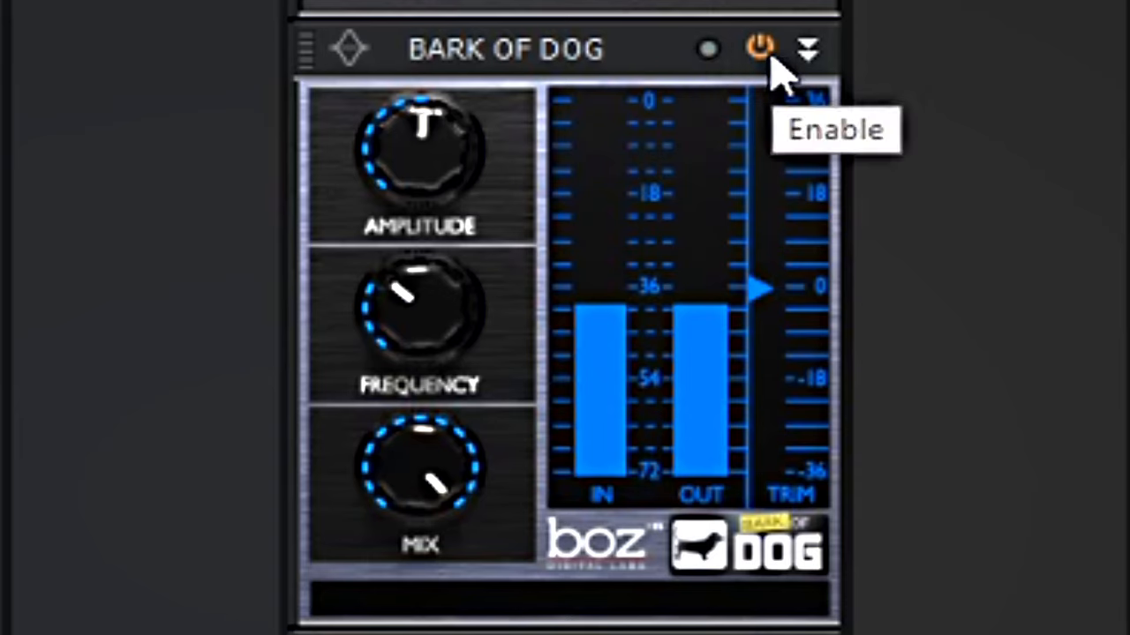
# Check the Amplitude, Frequency and Mix readouts of the Bark of Dog module.
pyautogui.moveTo(499, 224)
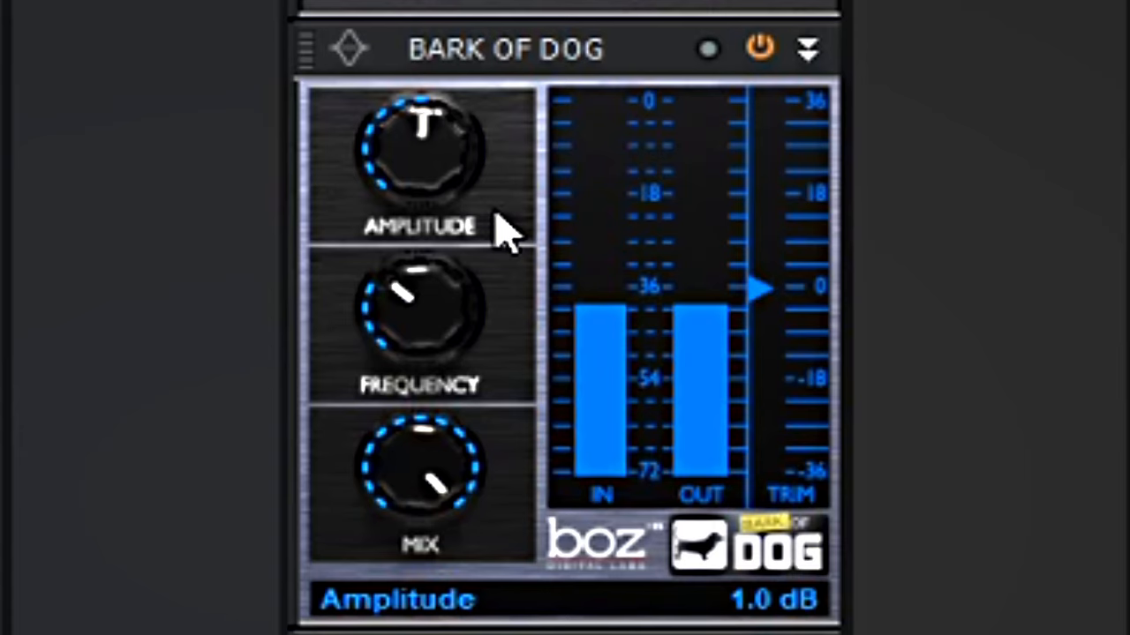
pyautogui.moveTo(480, 339)
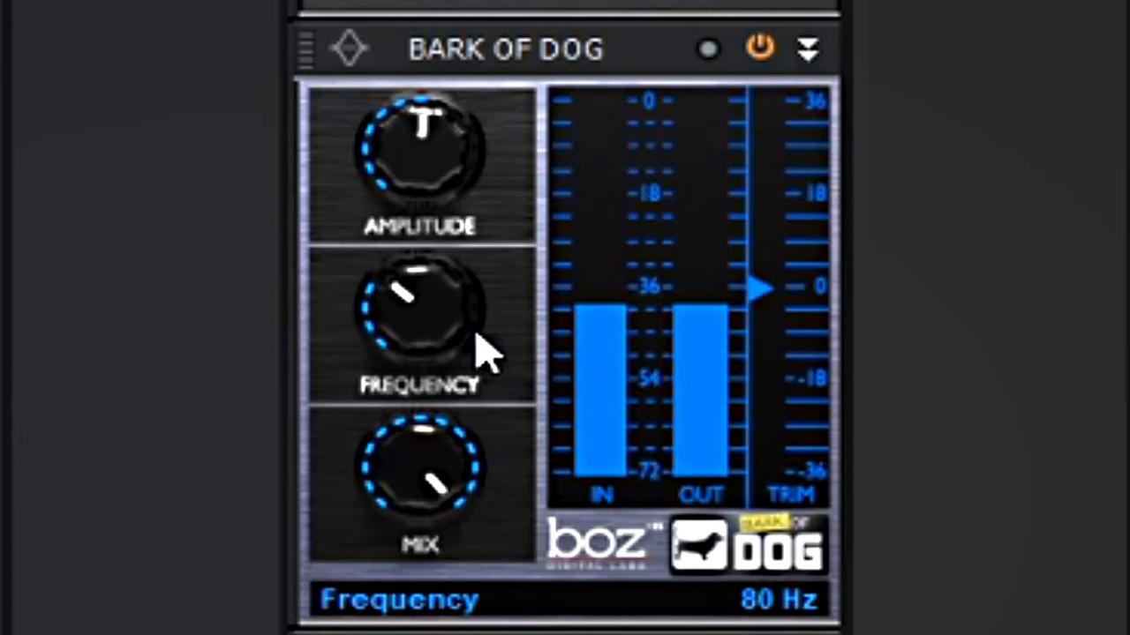
pyautogui.moveTo(517, 484)
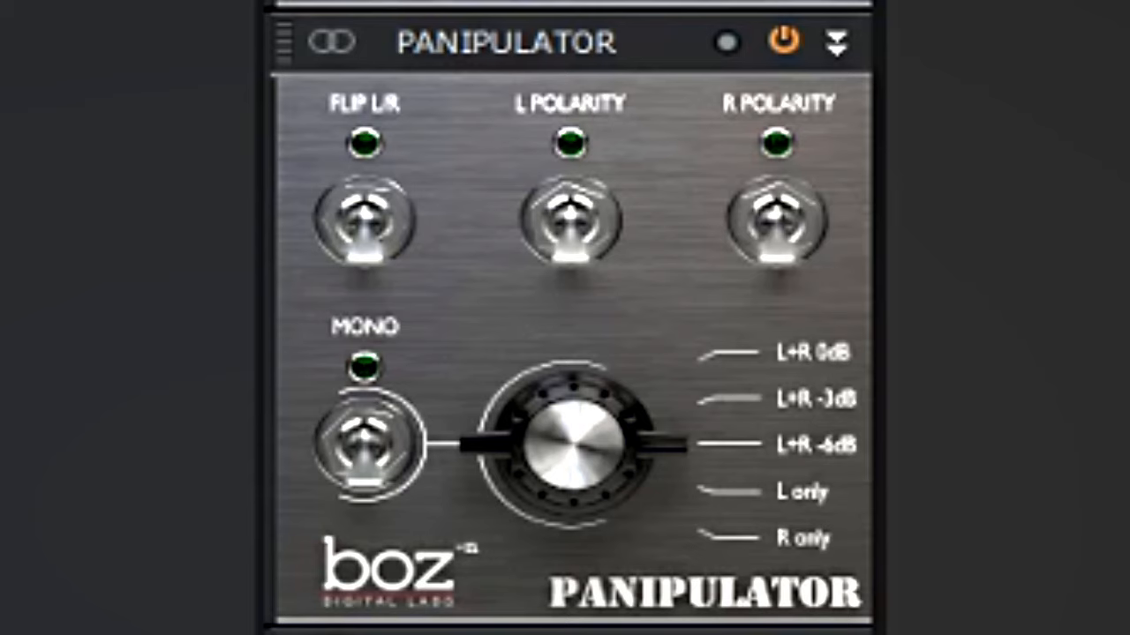
# Toggle the Panipulator's Mono switch on and off, and turn its mono mode knob to R only.
pyautogui.click(369, 471)
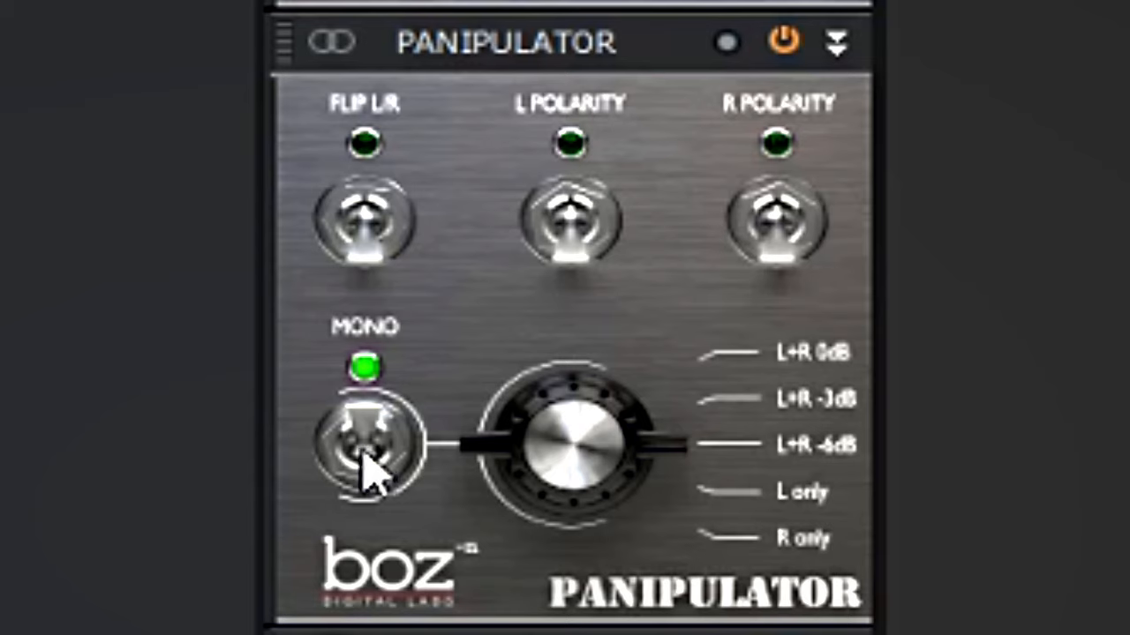
pyautogui.click(369, 470)
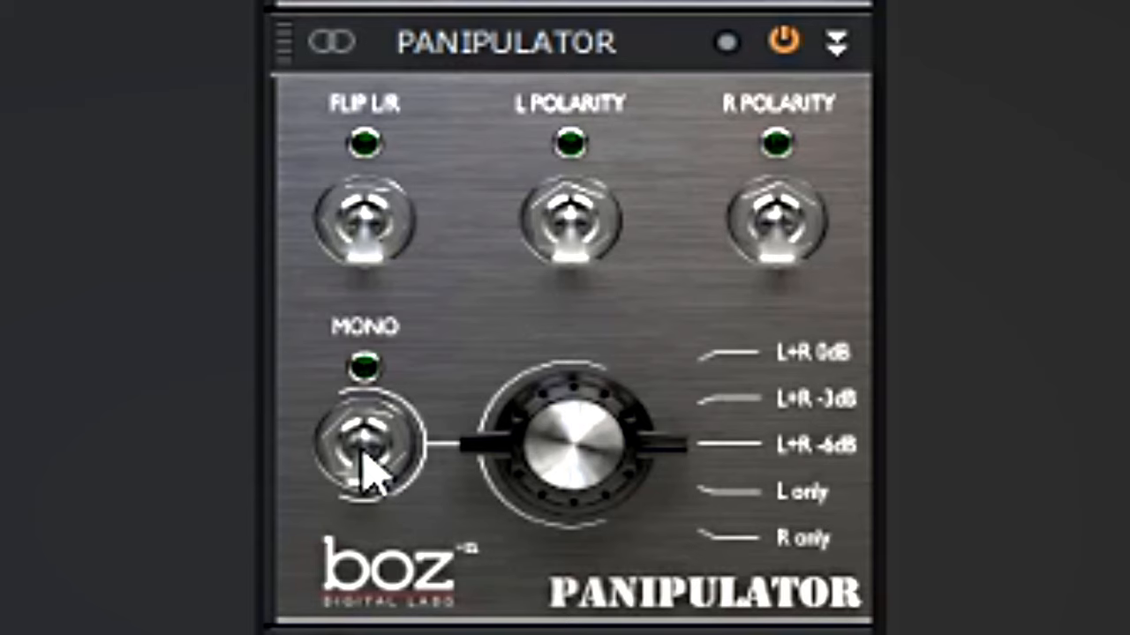
pyautogui.moveTo(585, 467); pyautogui.dragTo(545, 449)
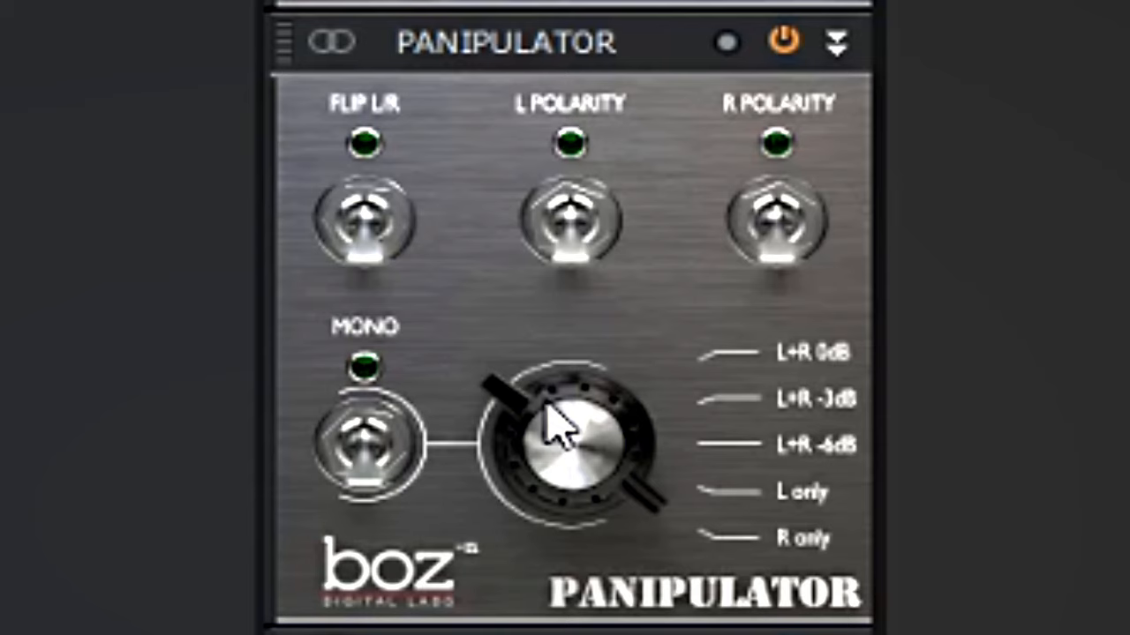
pyautogui.click(544, 399)
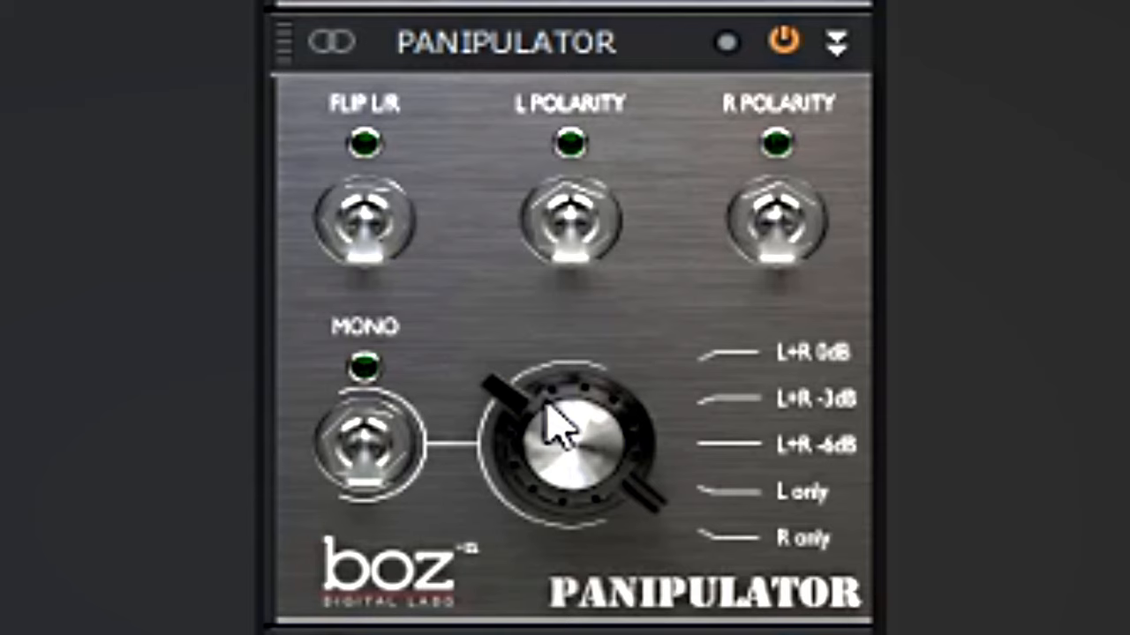